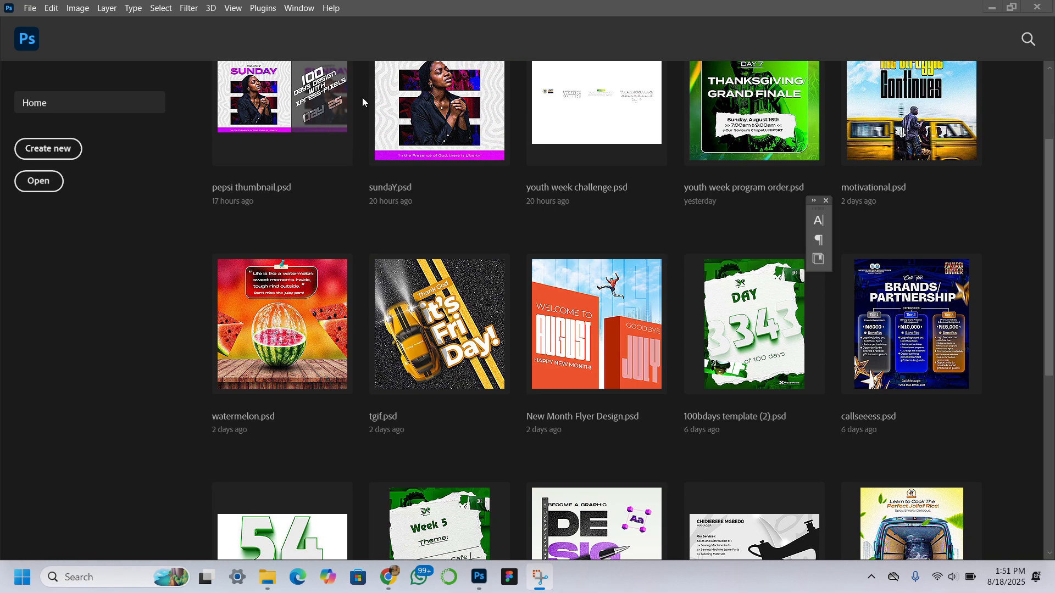
Step: Create a new 1024 x 1024 px document at 300 ppi
click(59, 150)
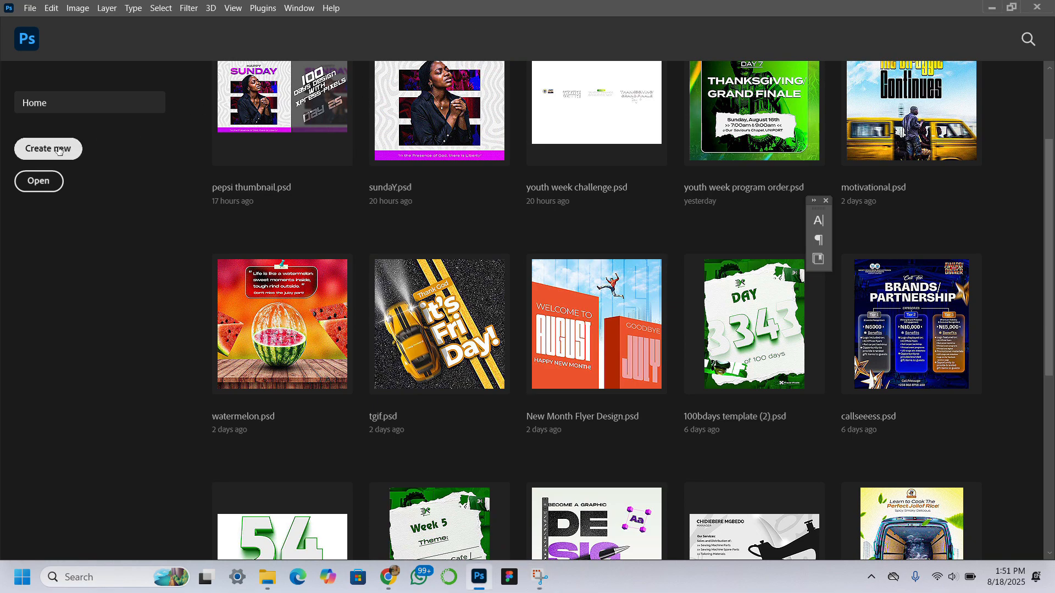
click(60, 150)
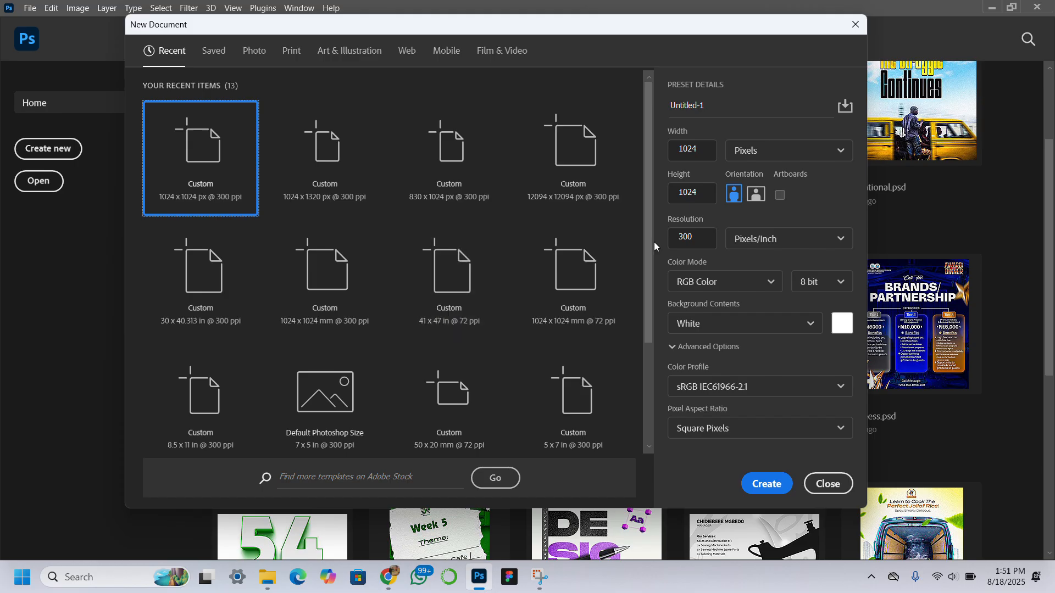
click(769, 485)
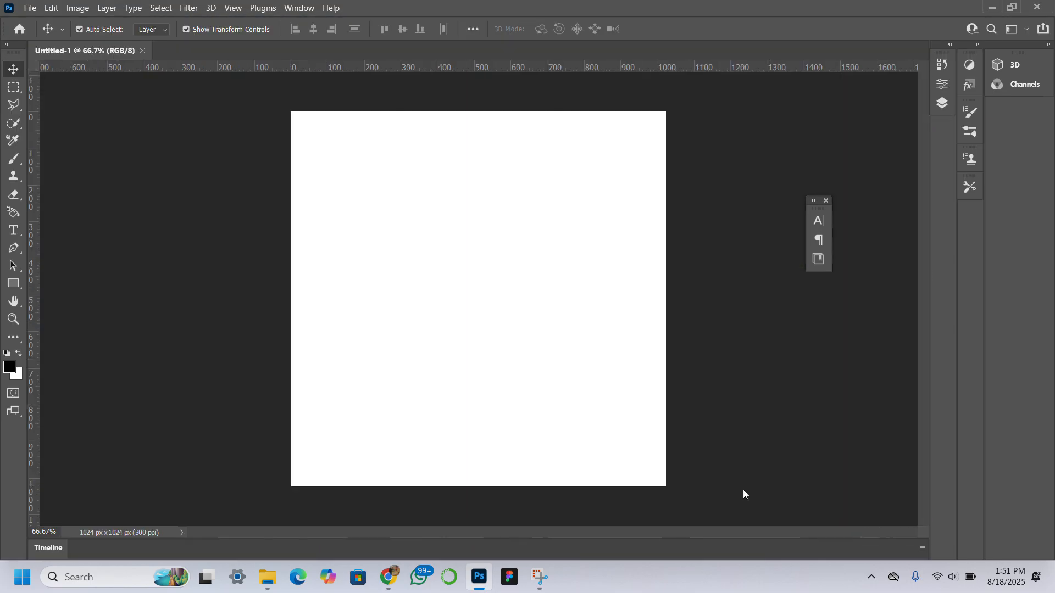
Step: Place the 3D heart speech-bubble image and the fox-and-rabbit cartoon image from the resources folder into the document
click(13, 319)
click(418, 28)
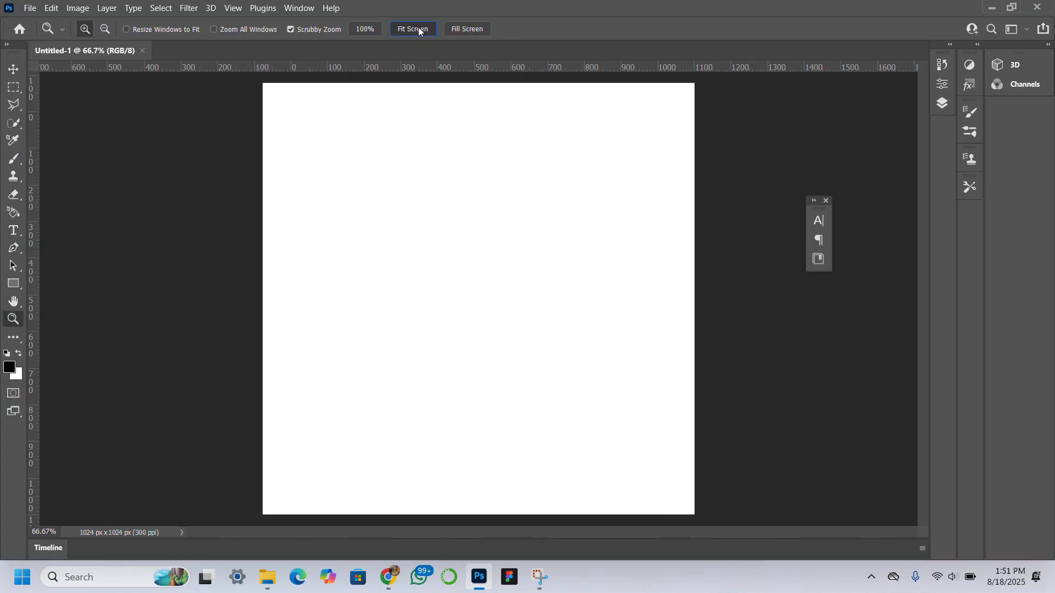
click(272, 559)
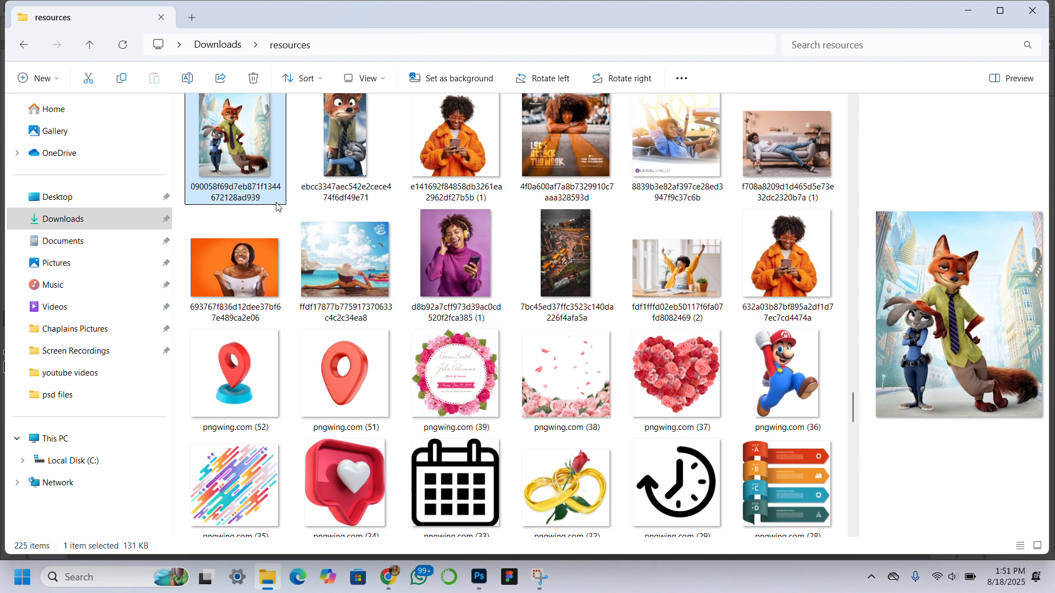
scroll(231, 151, up, 1)
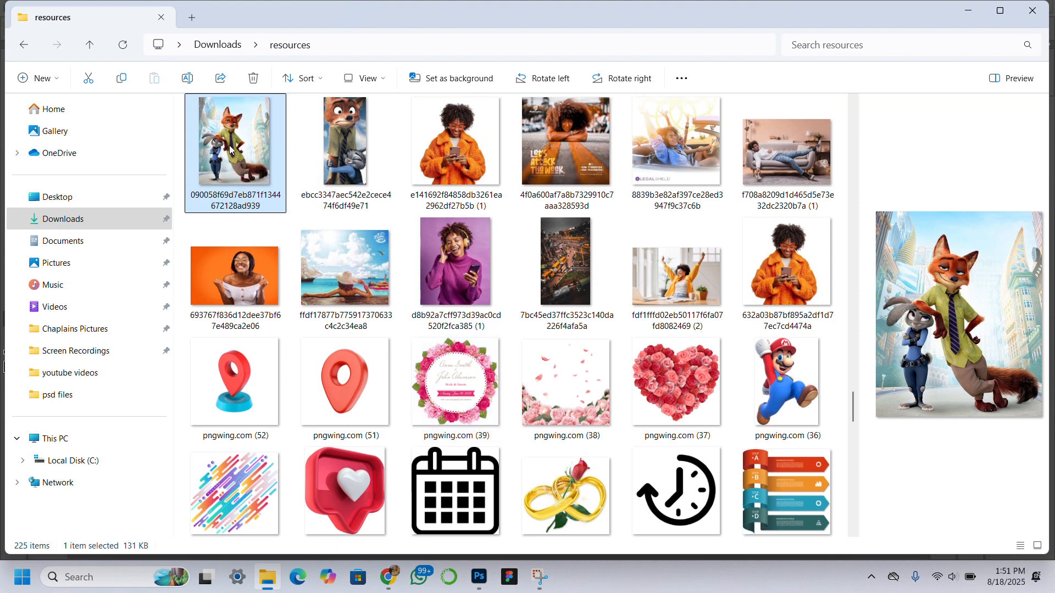
scroll(506, 297, down, 2)
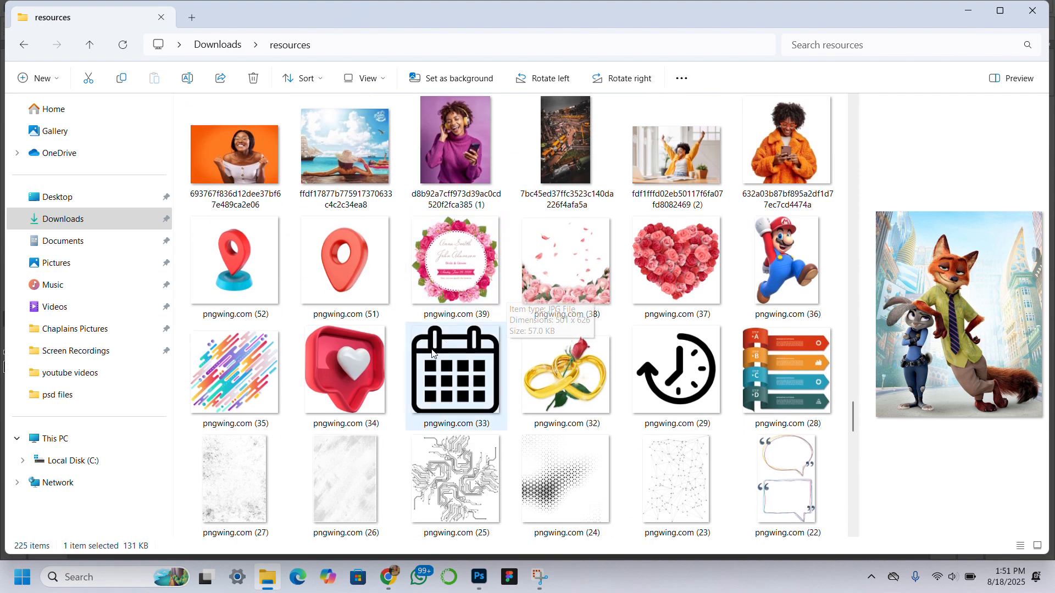
ctrl+click(347, 372)
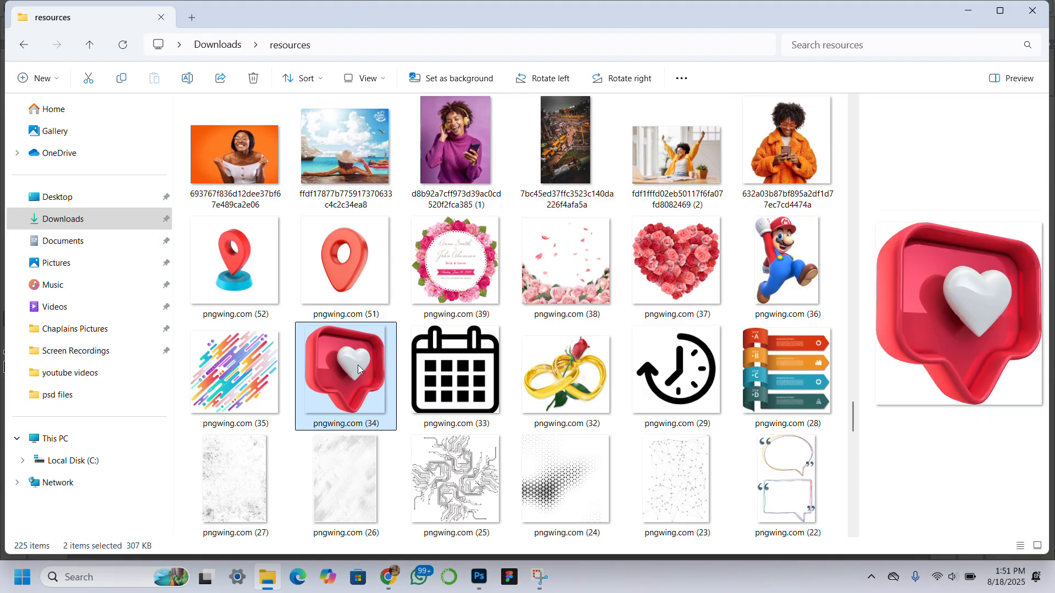
drag(342, 361, 461, 269)
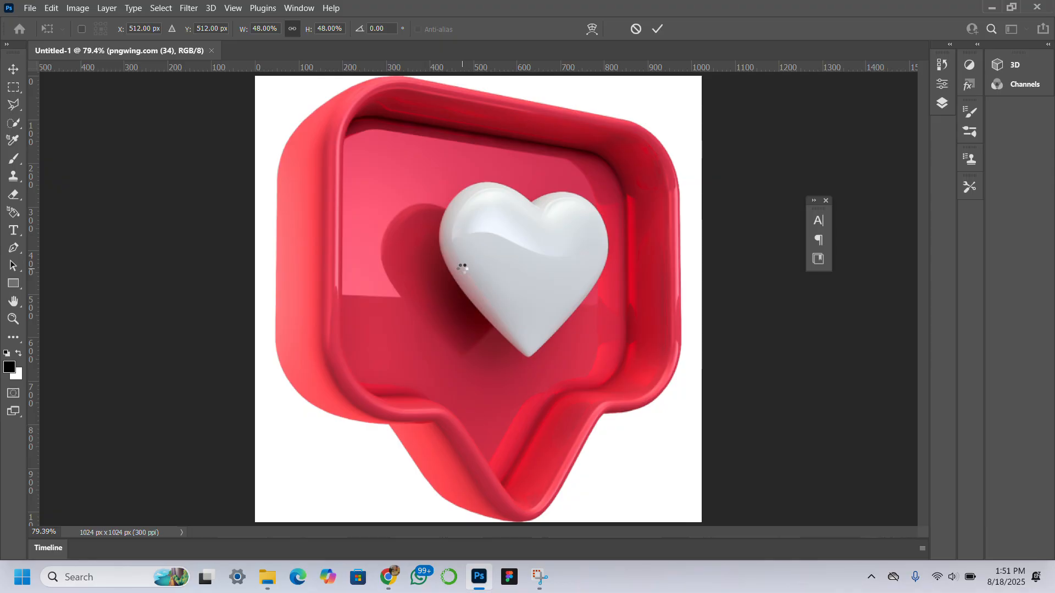
key(Return)
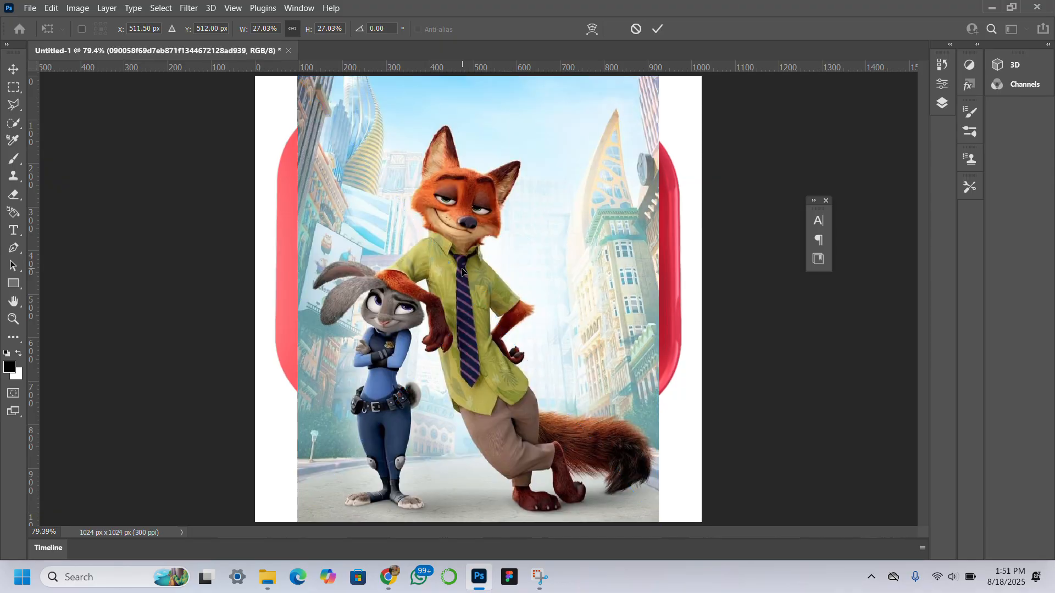
key(Return)
Step: Hide the heart image layer and select the cartoon image layer
key(z)
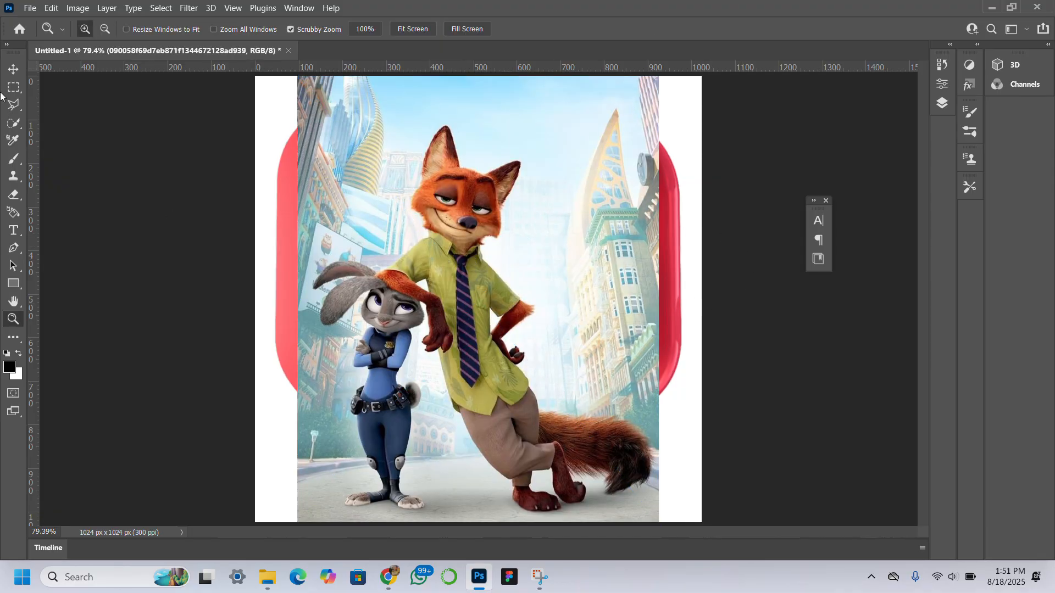
click(13, 69)
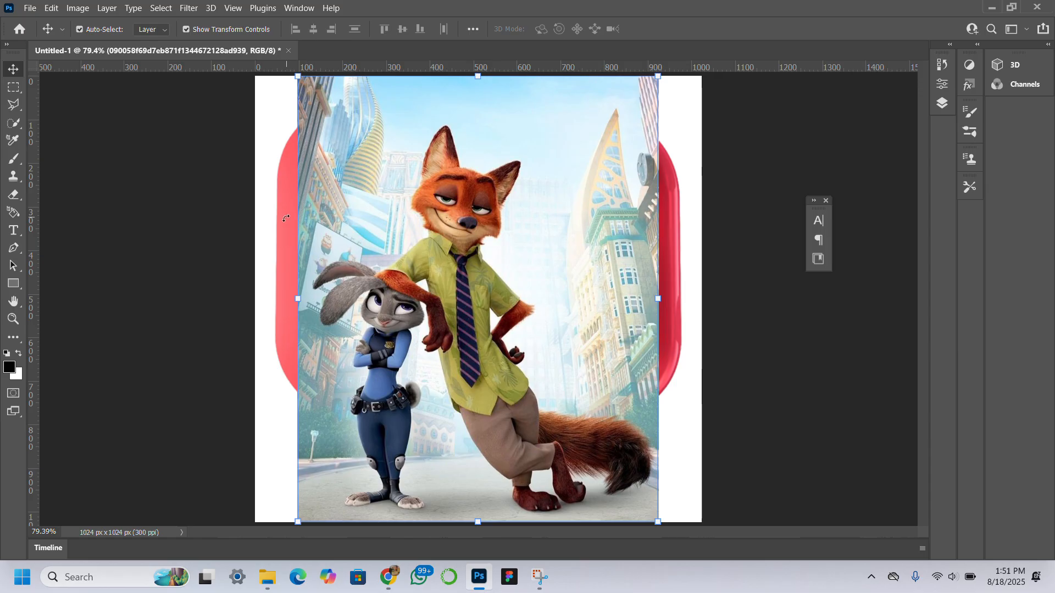
click(283, 221)
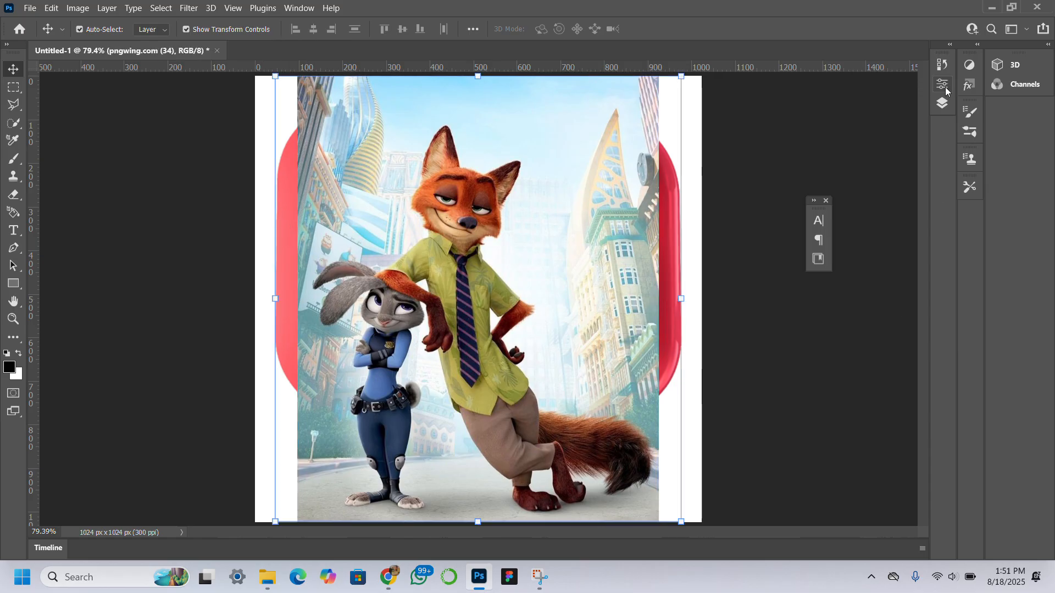
click(942, 103)
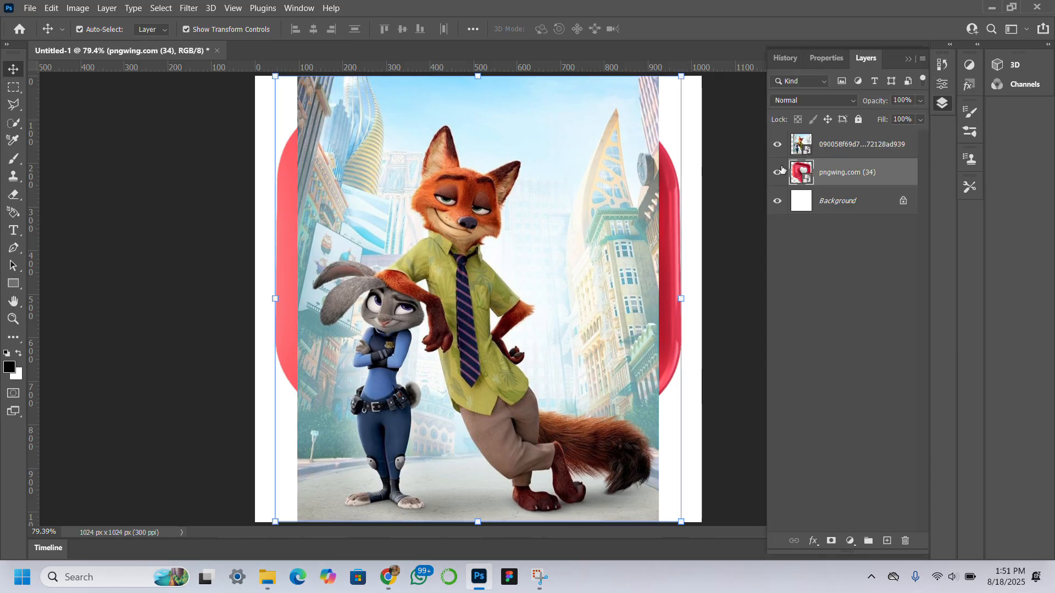
click(777, 172)
click(588, 196)
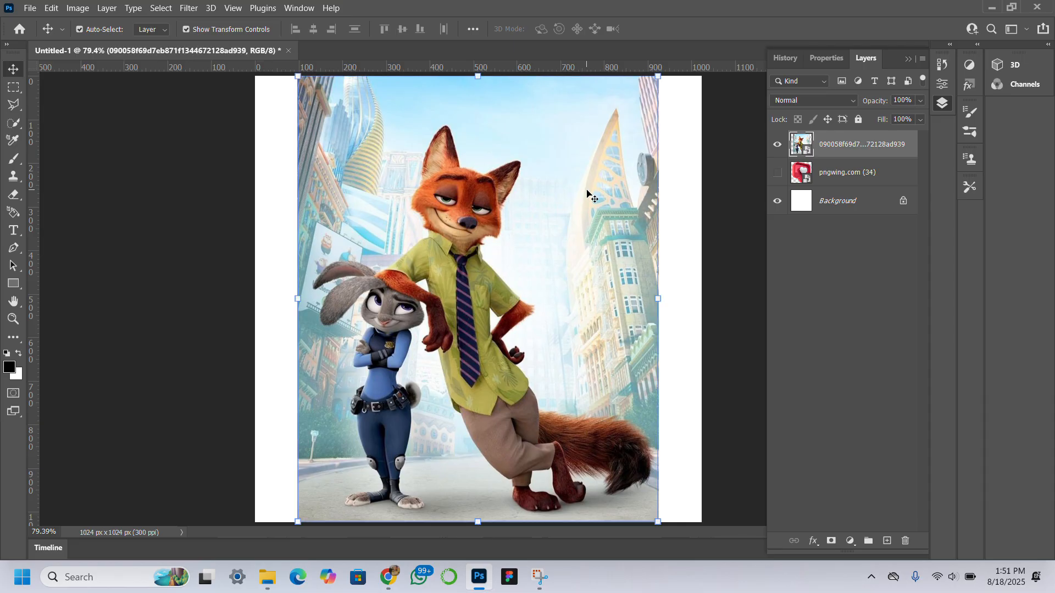
Step: Scale the cartoon image wider to fill the canvas and shift it upward
drag(296, 300, 263, 296)
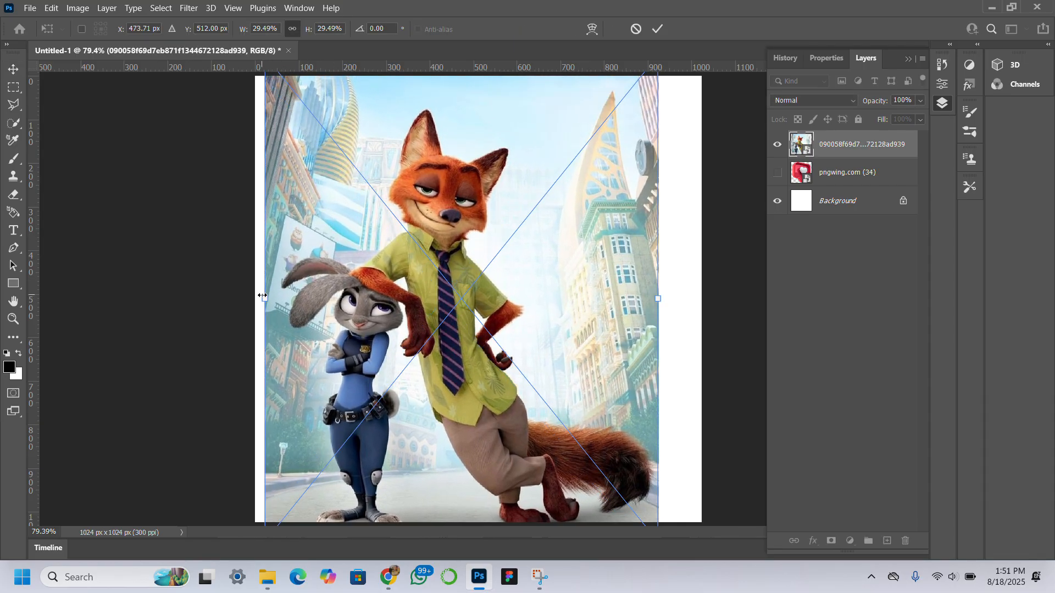
drag(660, 303, 698, 312)
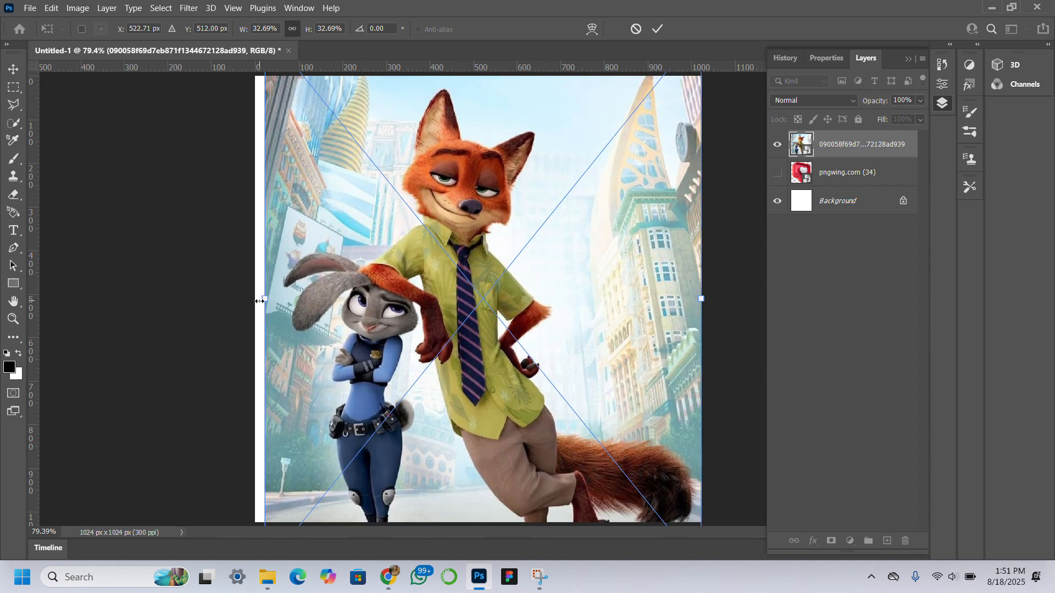
drag(258, 301, 247, 301)
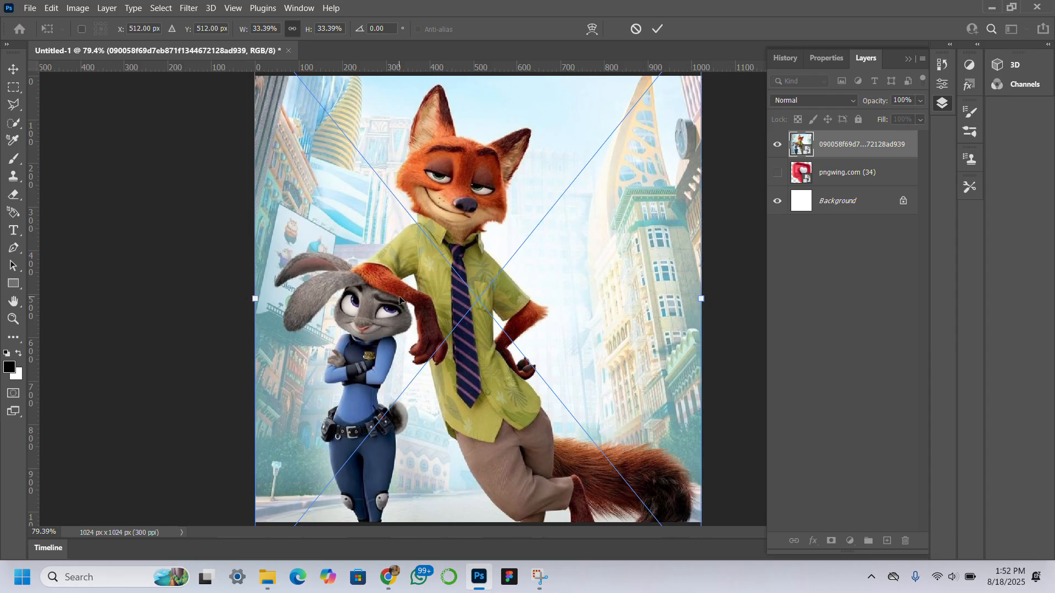
drag(400, 299, 404, 259)
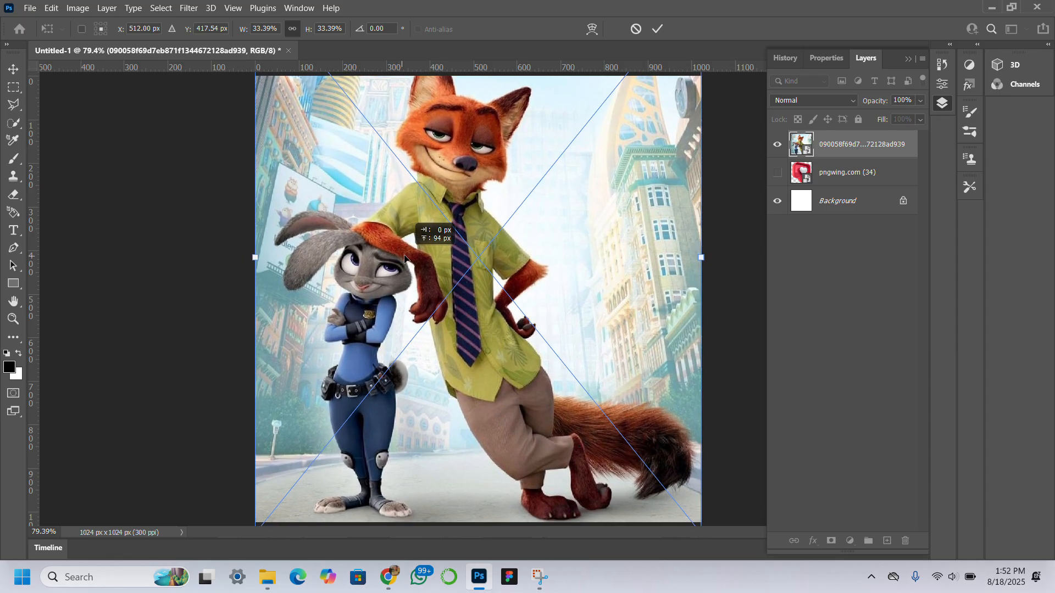
Step: Undo the cartoon image's scaling and moving, and exit the transform
key(ctrl+z)
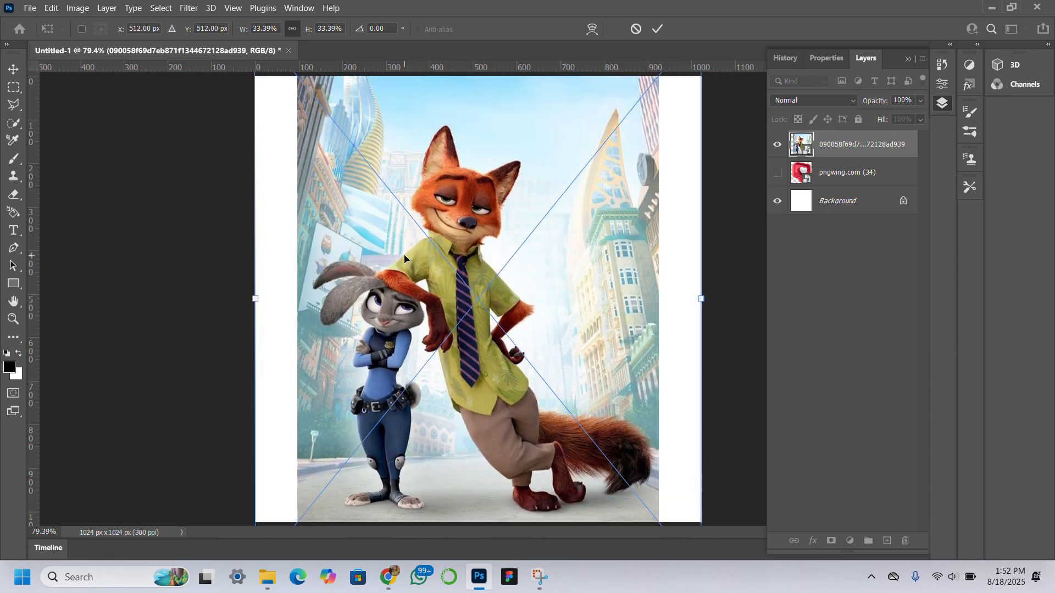
key(ctrl+z)
key(ctrl+z)
key(ctrl+z)
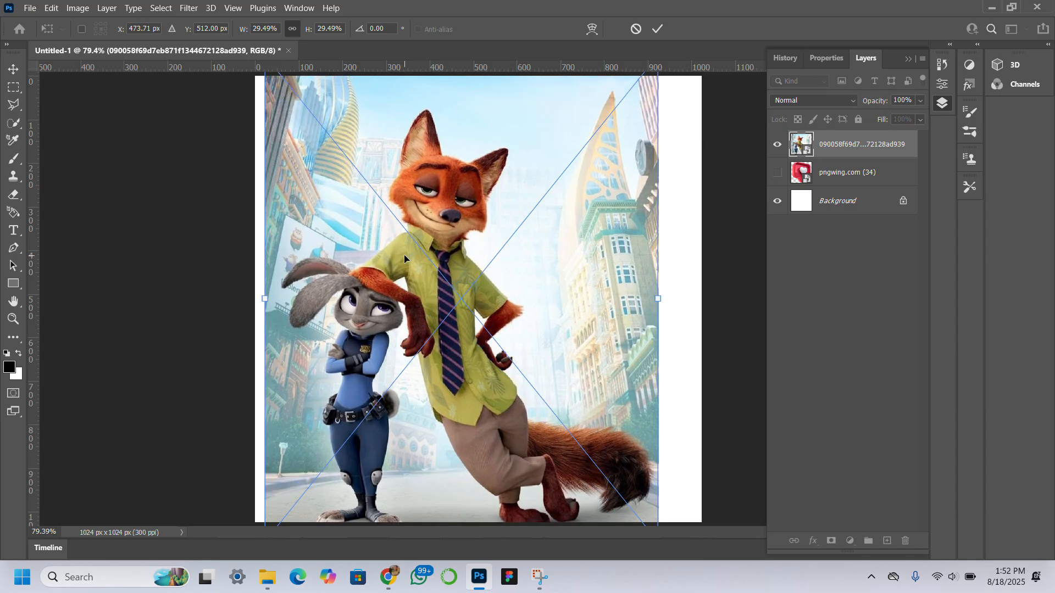
key(ctrl+z)
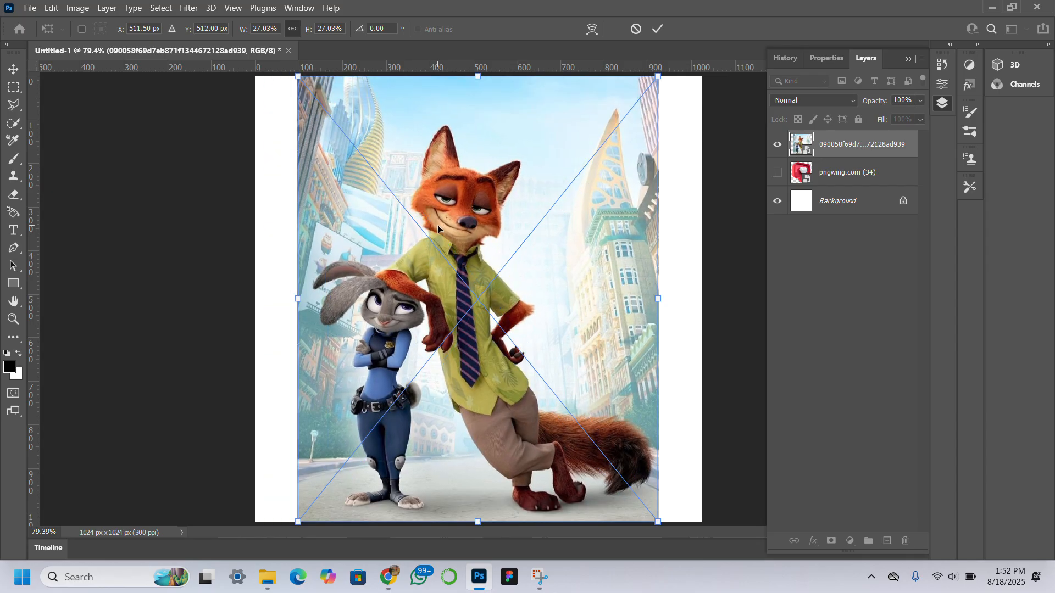
key(Return)
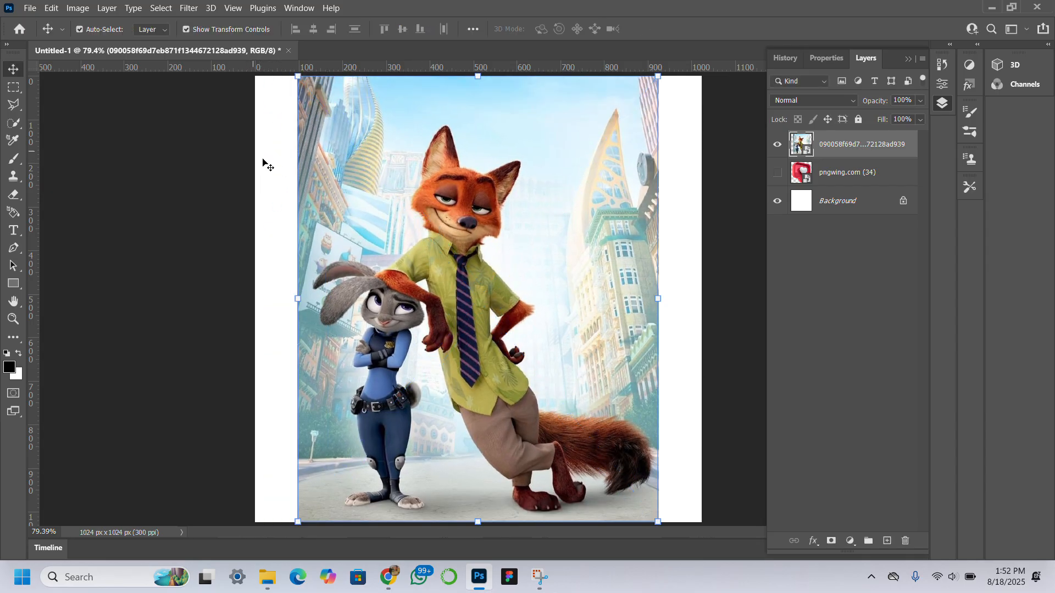
key(ctrl+t)
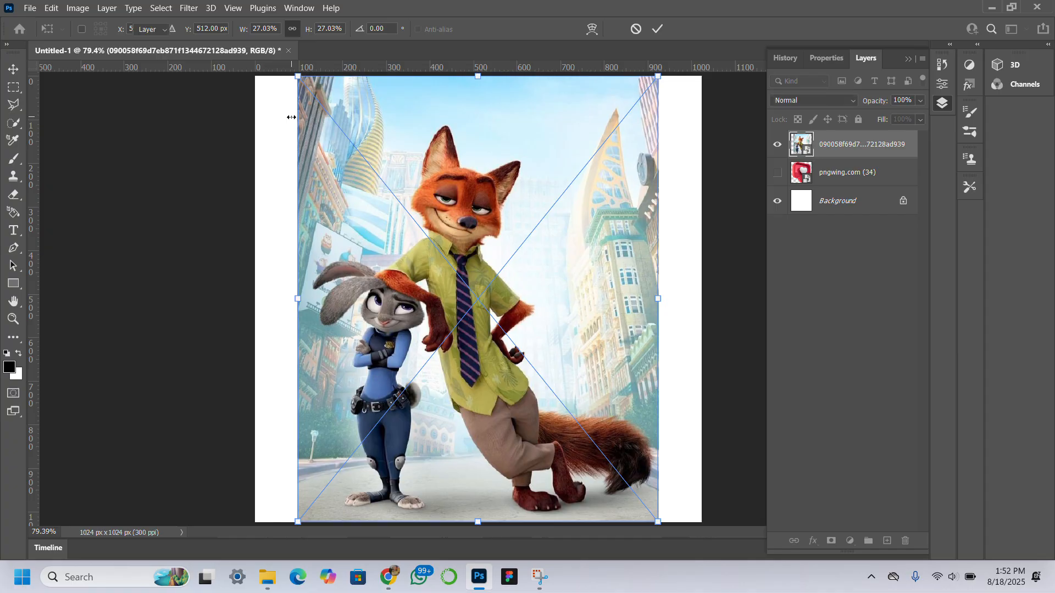
key(Return)
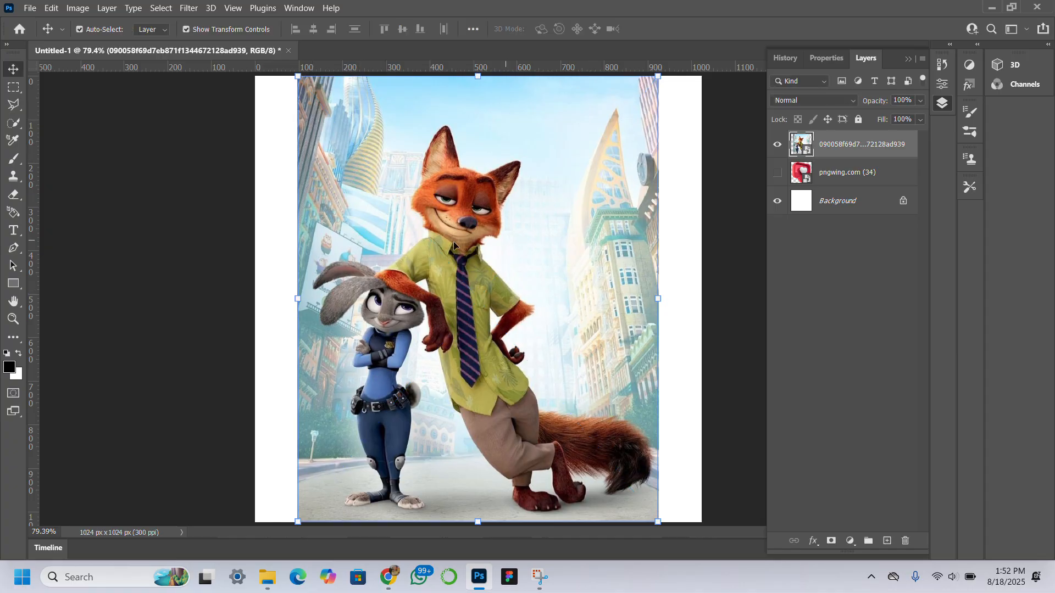
Step: Set the canvas width to 800 pixels
click(77, 8)
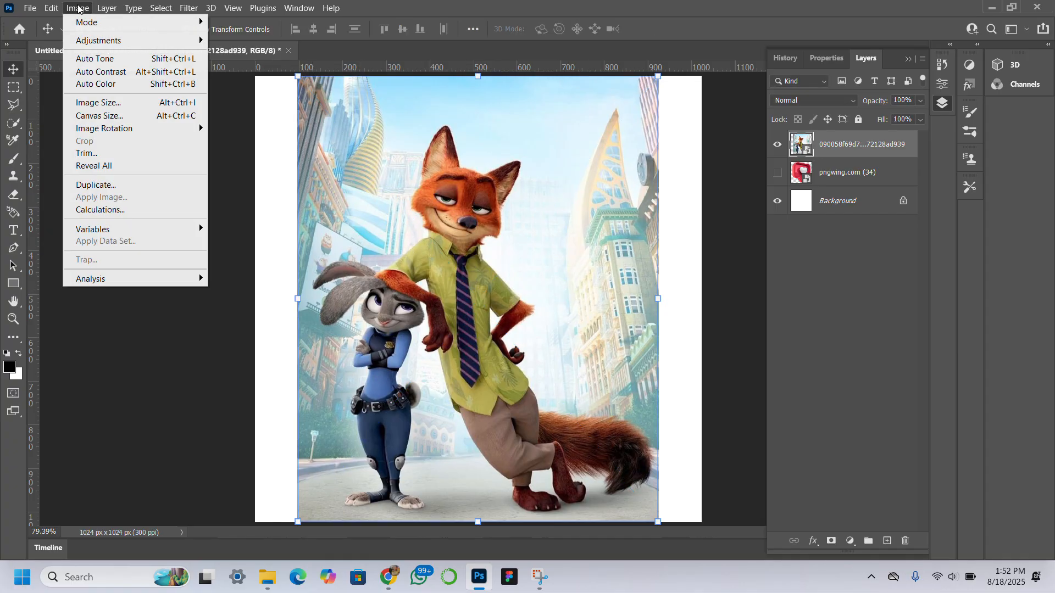
click(149, 116)
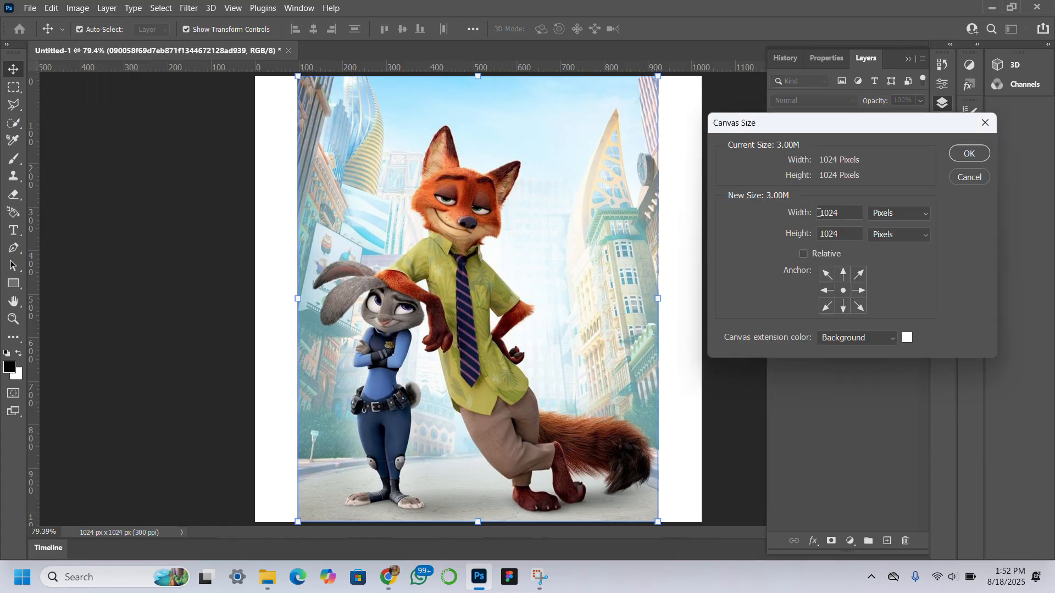
drag(839, 215, 815, 207)
text(8)
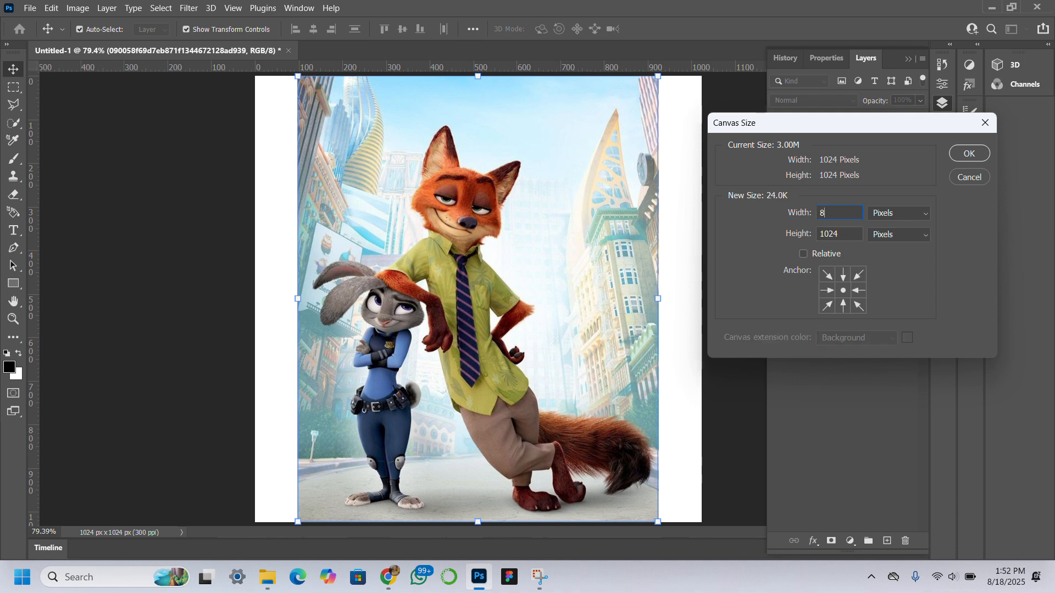
text(00)
key(Return)
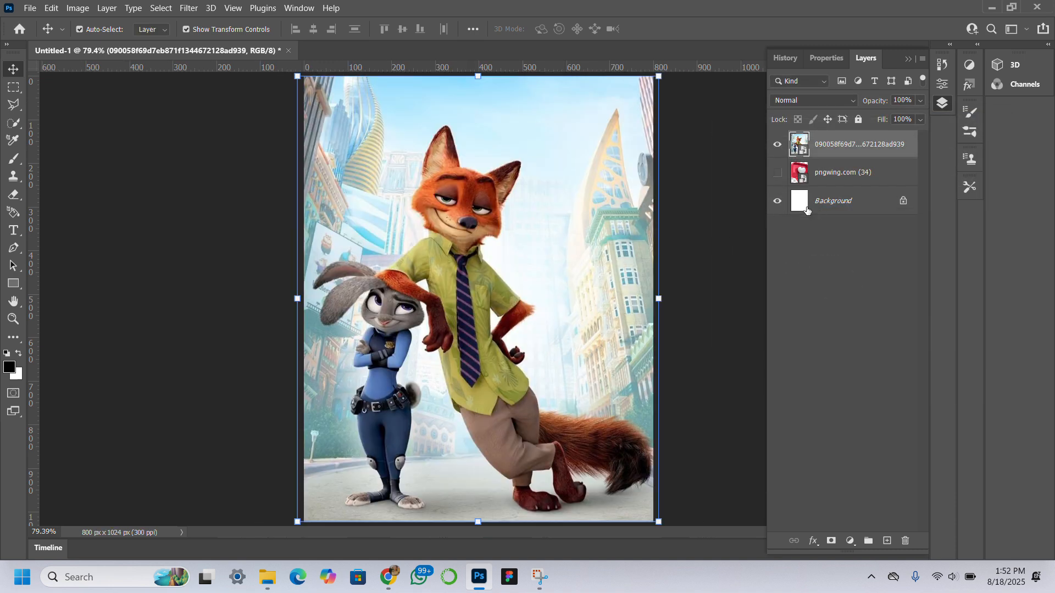
Step: Set the canvas width to 830 pixels and reselect the cartoon image layer
click(578, 295)
click(579, 298)
click(85, 8)
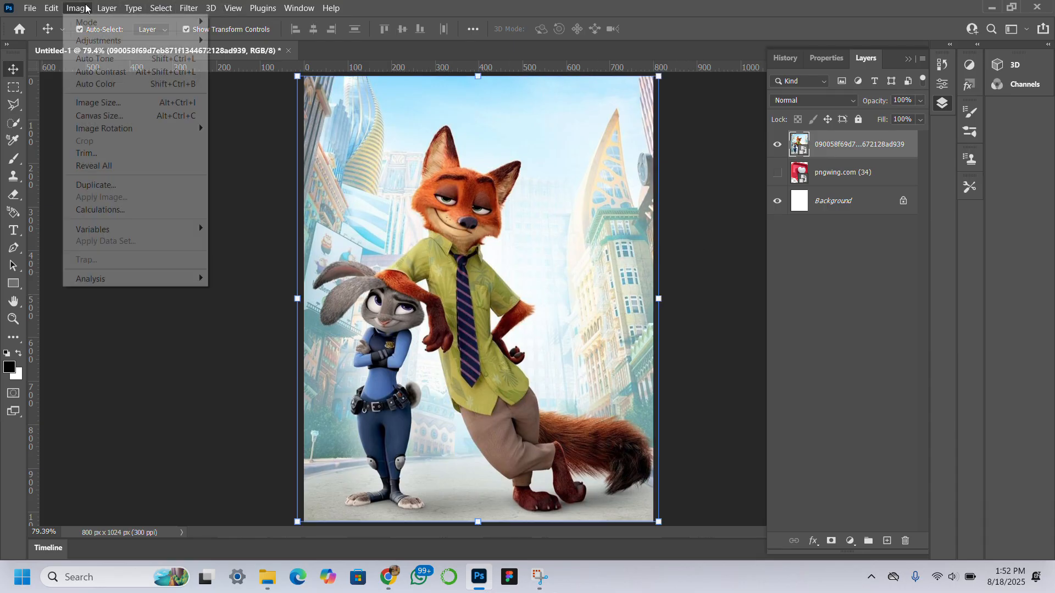
click(184, 116)
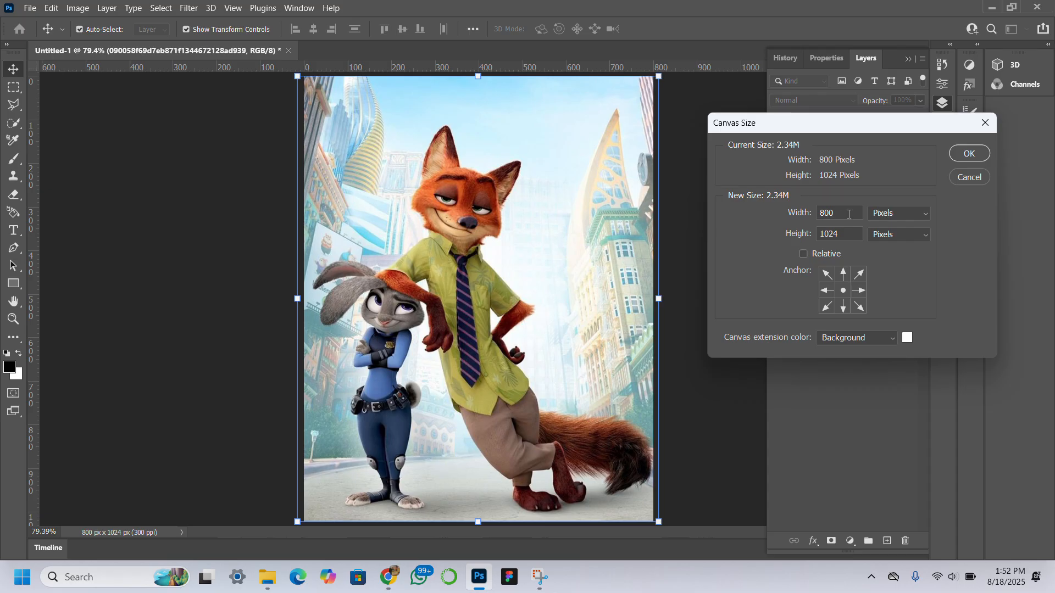
click(828, 213)
key(BackSpace)
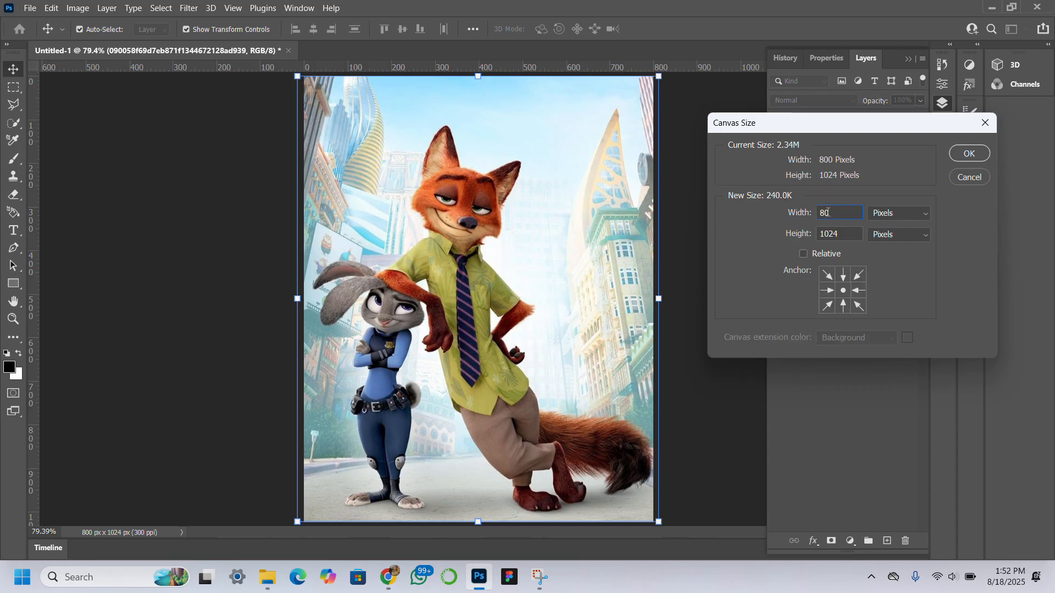
text(3)
key(Return)
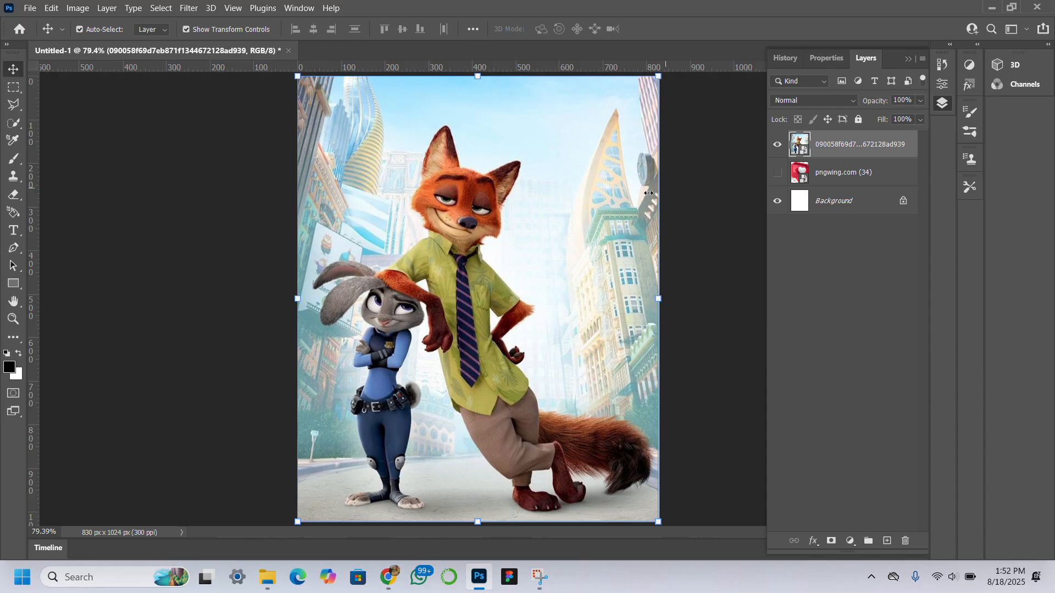
click(89, 96)
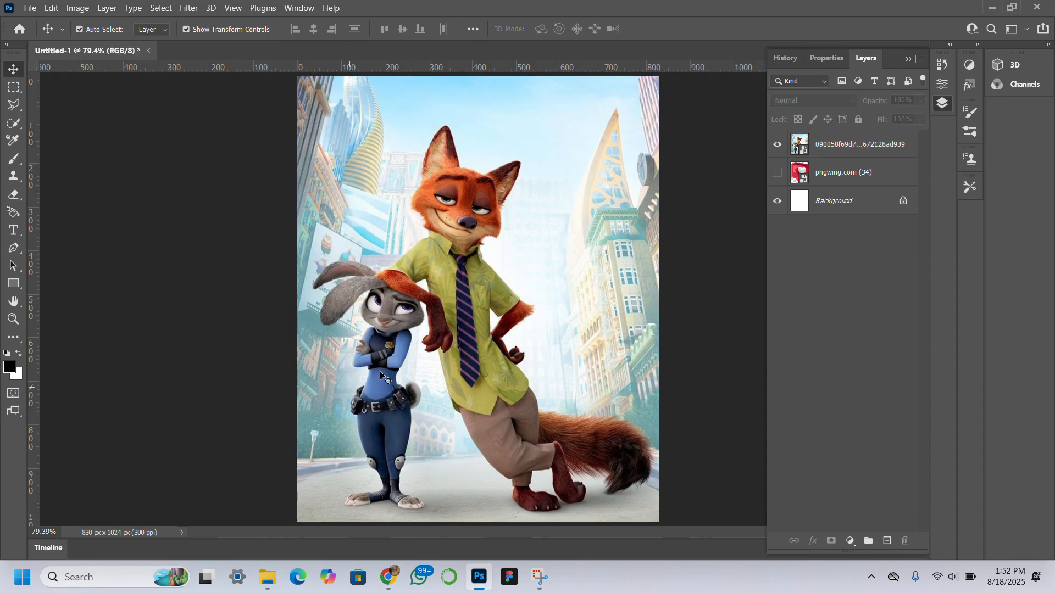
click(463, 319)
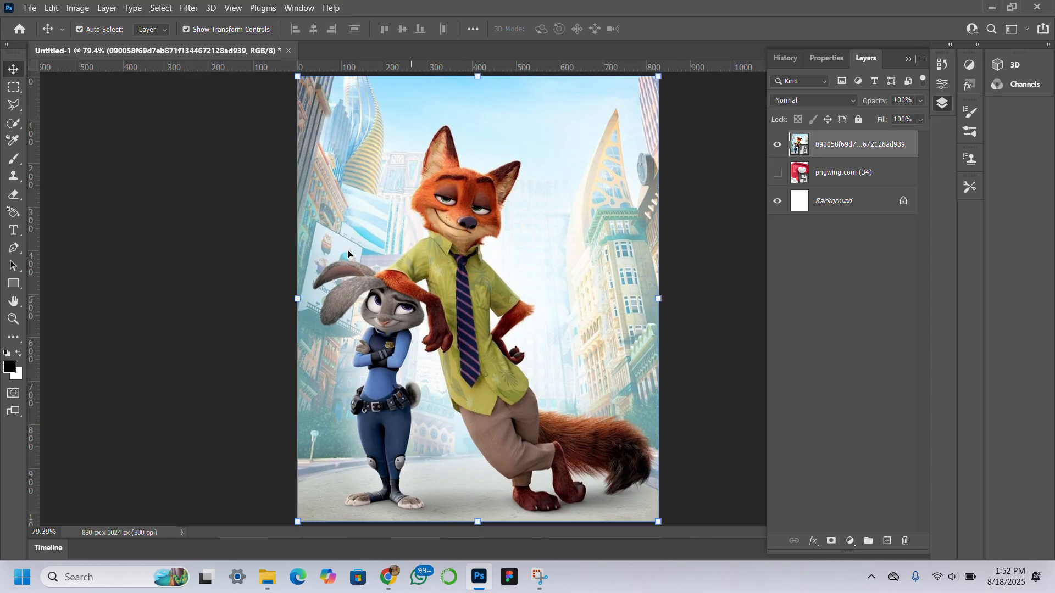
Step: Open the Camera Raw Filter on the cartoon layer and set Contrast +24, Shadows -17, Texture +32, Clarity +15, Dehaze +12
click(183, 7)
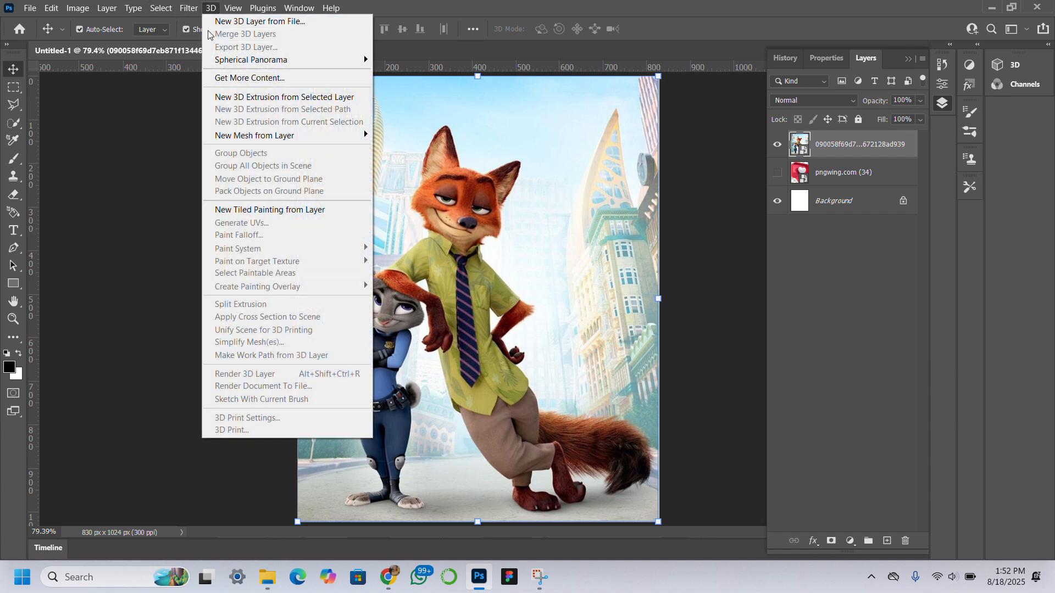
click(250, 103)
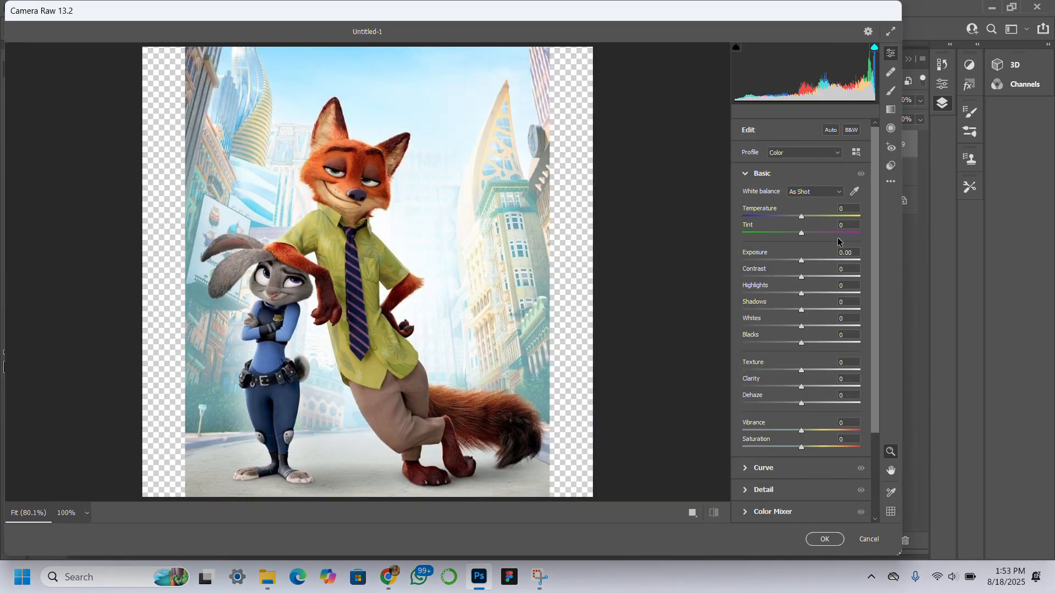
drag(801, 276, 815, 277)
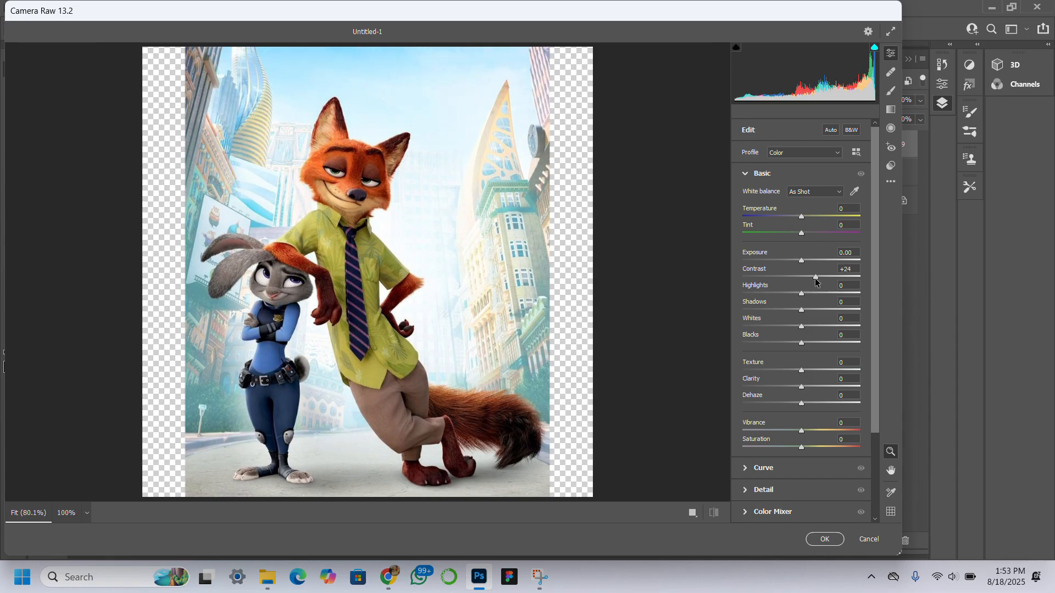
scroll(815, 279, down, 1)
scroll(815, 282, down, 4)
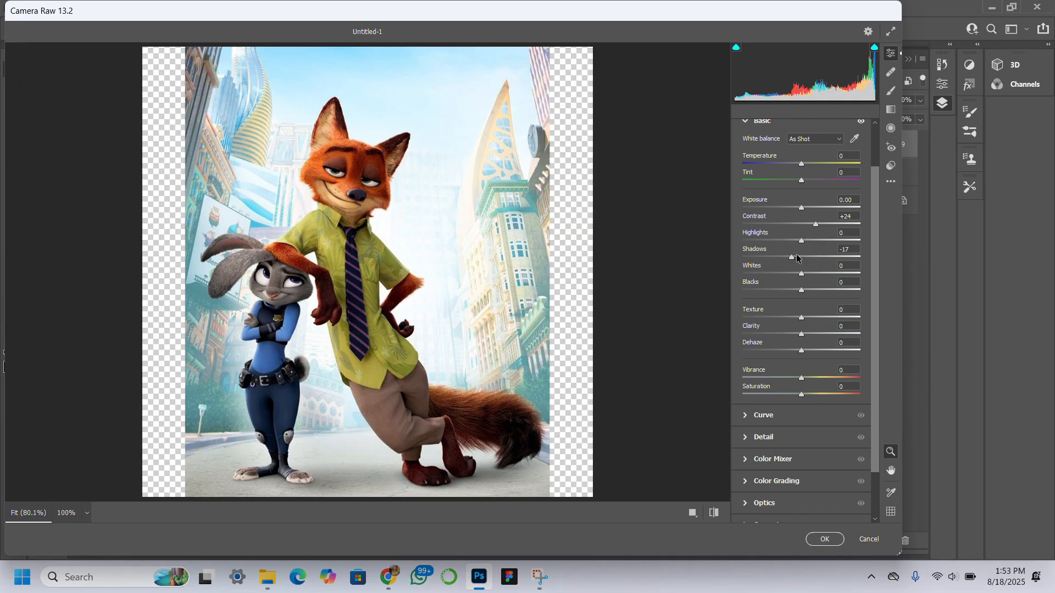
scroll(821, 325, down, 1)
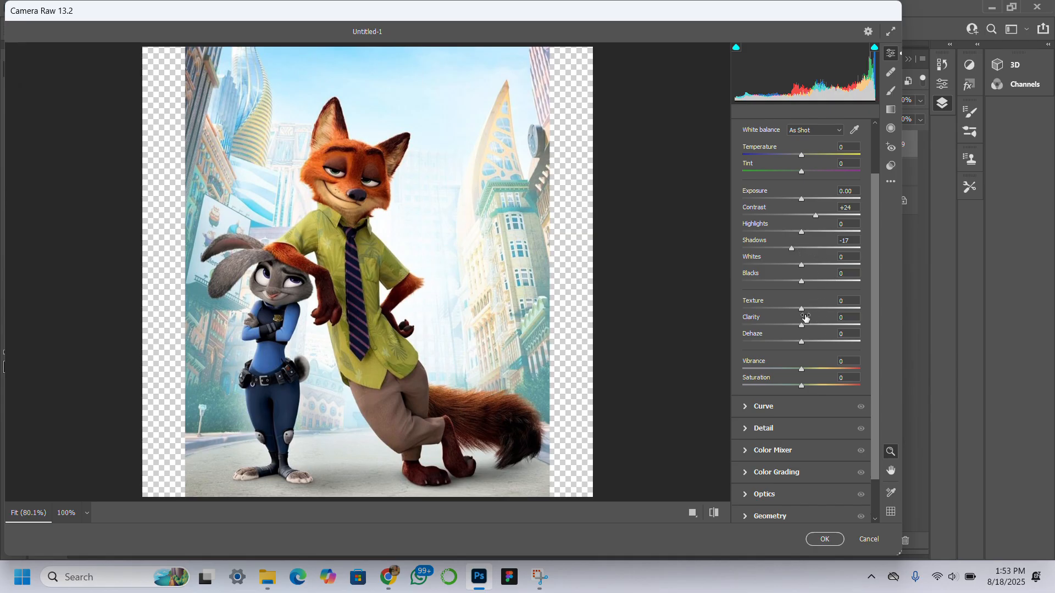
click(819, 310)
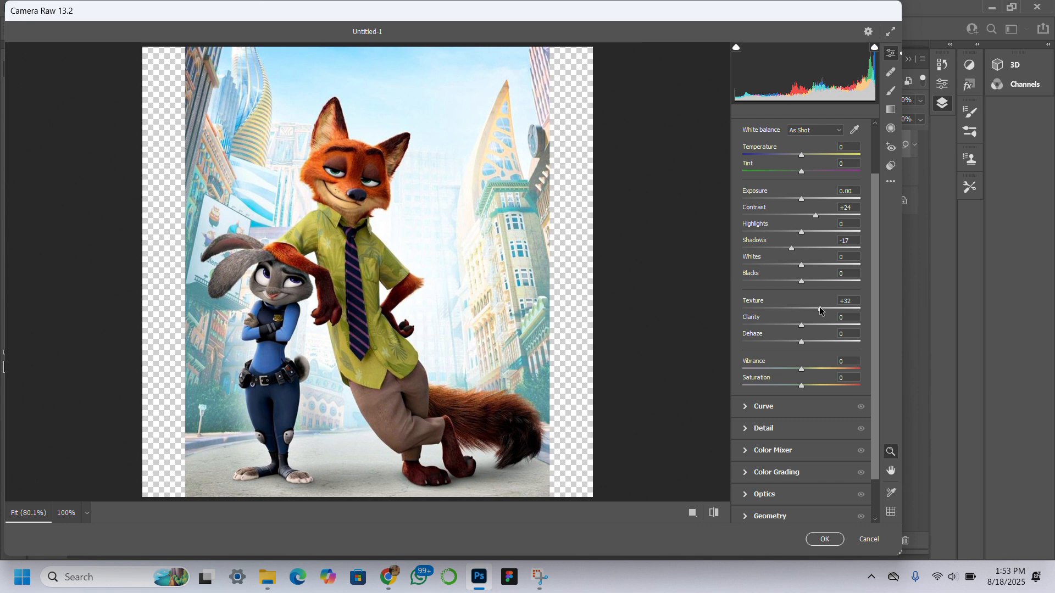
click(810, 325)
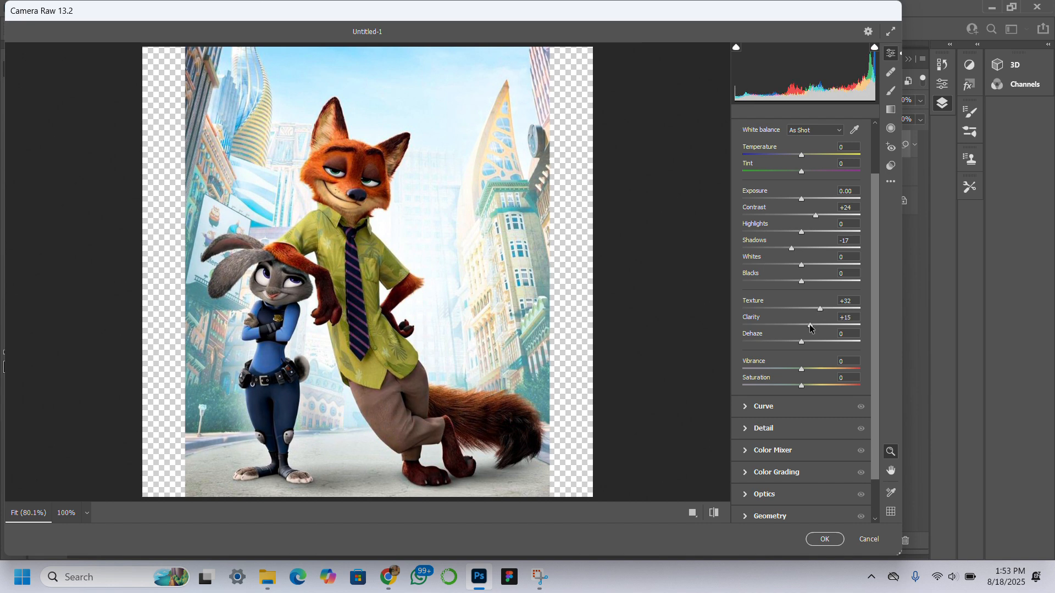
click(808, 342)
Step: In the Color Mixer saturation, raise Reds +7, Oranges +10, Yellows +10, Greens +14, Aquas +12, Blues +13, Purples +13
scroll(808, 344, down, 3)
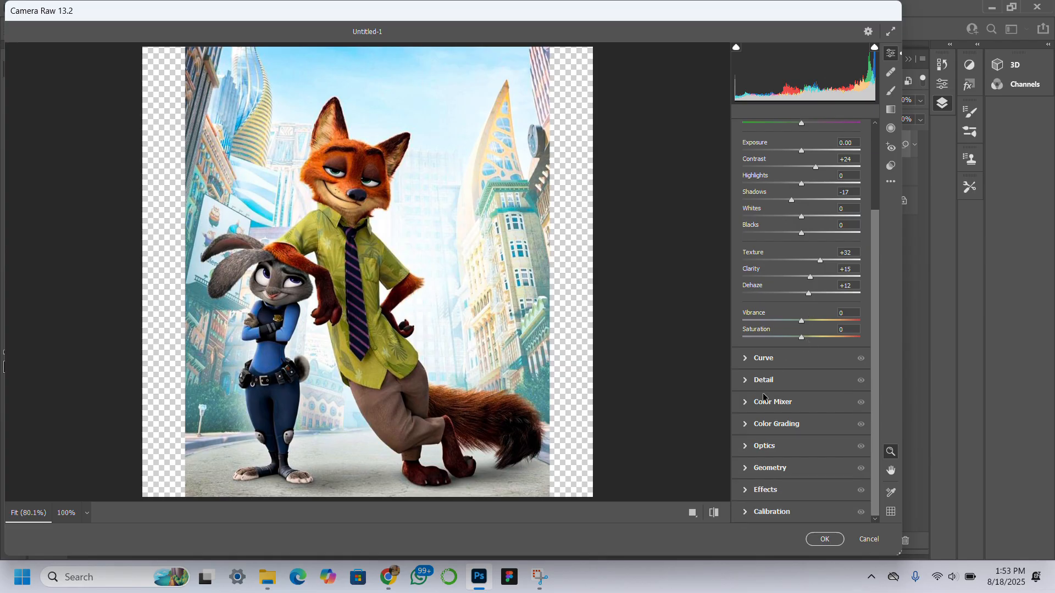
click(747, 403)
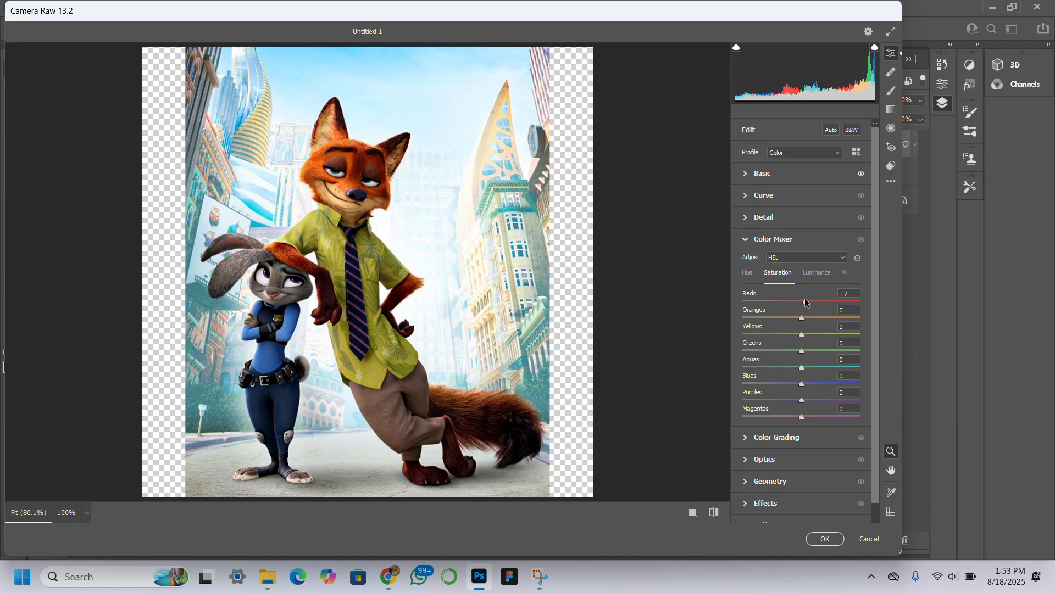
drag(806, 319, 807, 337)
drag(808, 367, 809, 403)
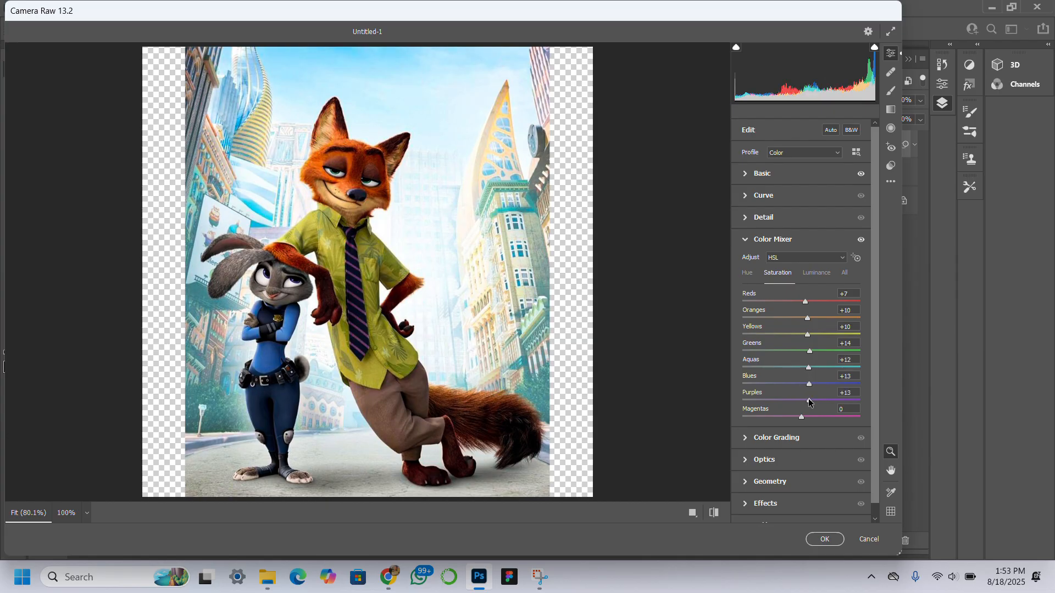
click(808, 415)
Step: Raise the Color Mixer luminance of every colour to about +10 to +12 and apply the Camera Raw filter
click(817, 273)
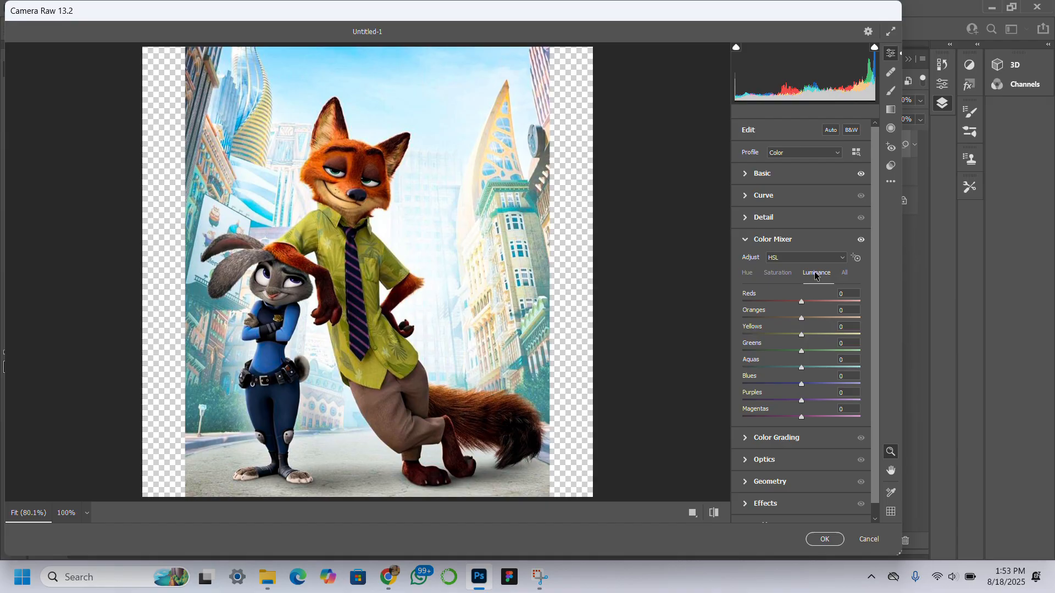
click(807, 302)
click(808, 318)
click(807, 334)
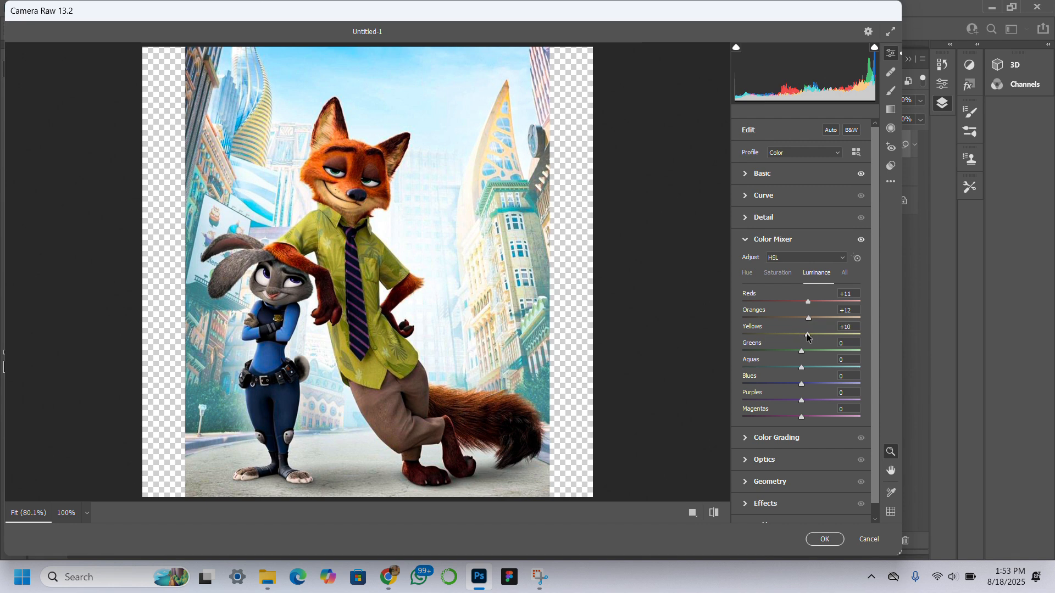
click(808, 351)
click(808, 368)
click(808, 384)
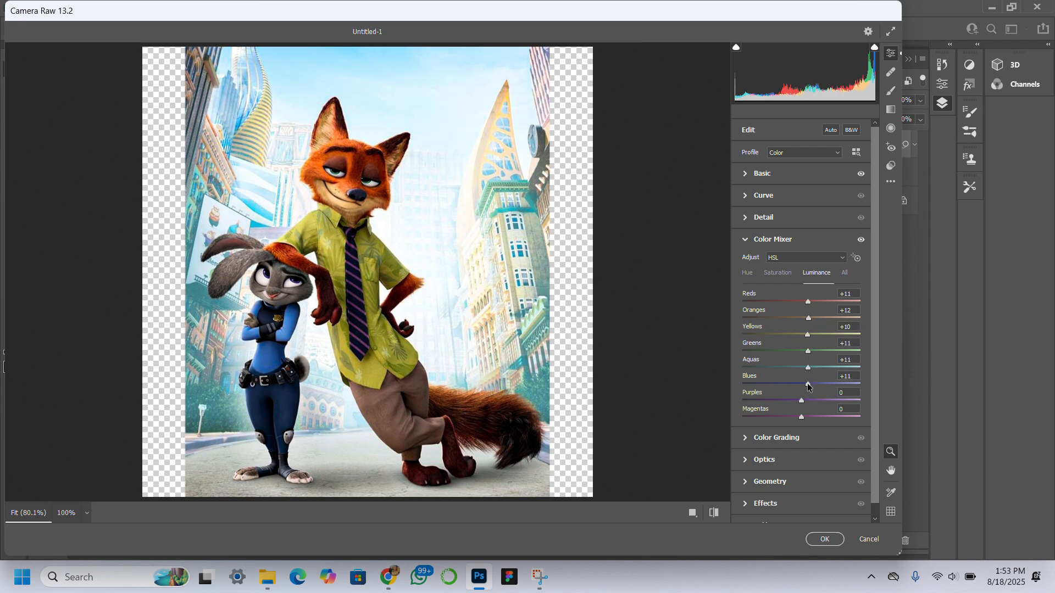
click(807, 400)
click(808, 417)
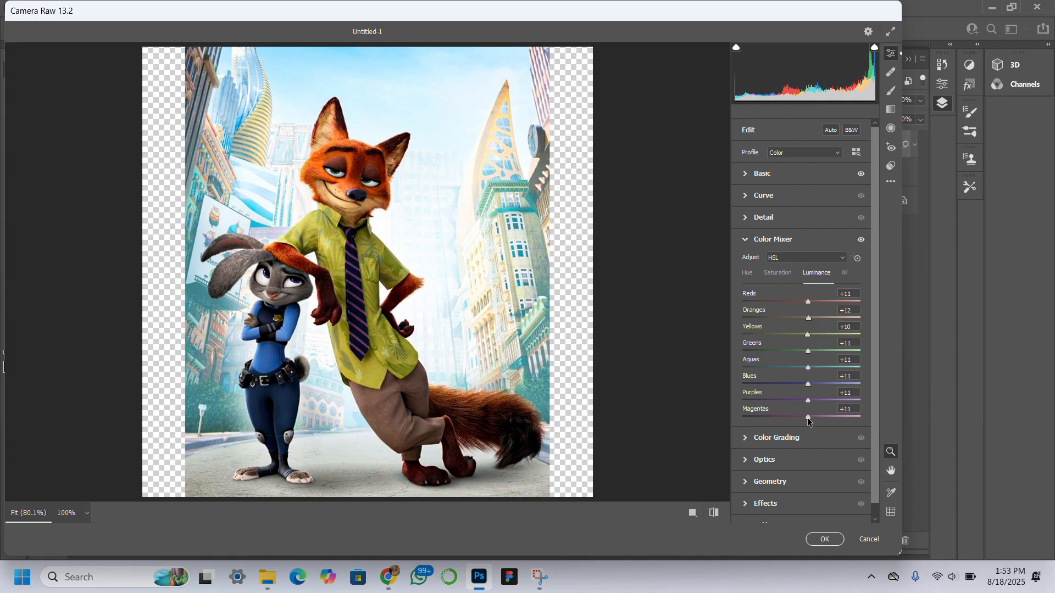
click(824, 540)
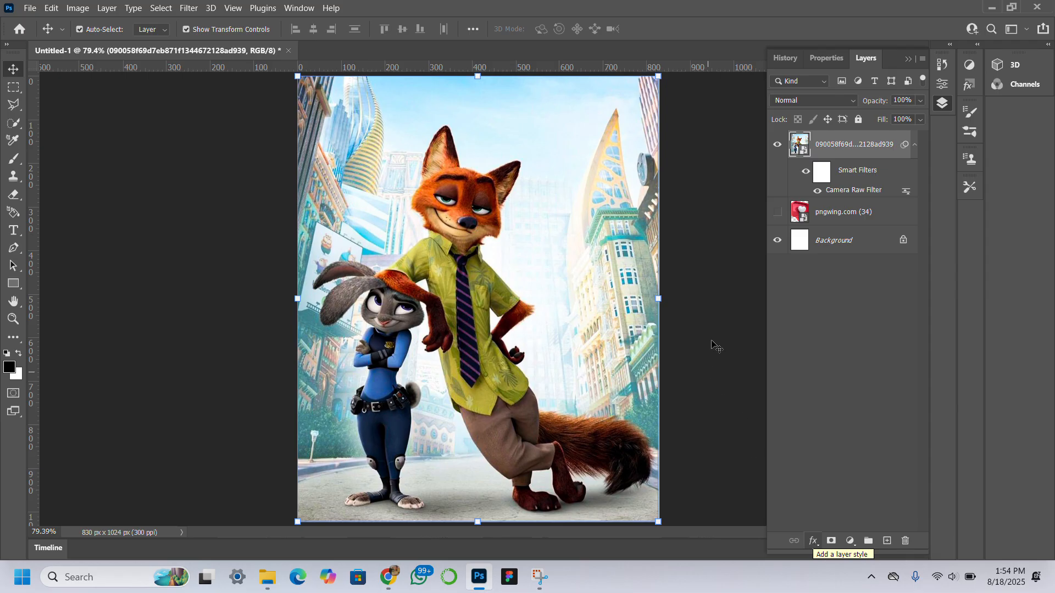
Step: Add a text layer reading "HAPPY" near the top-left of the canvas
click(737, 231)
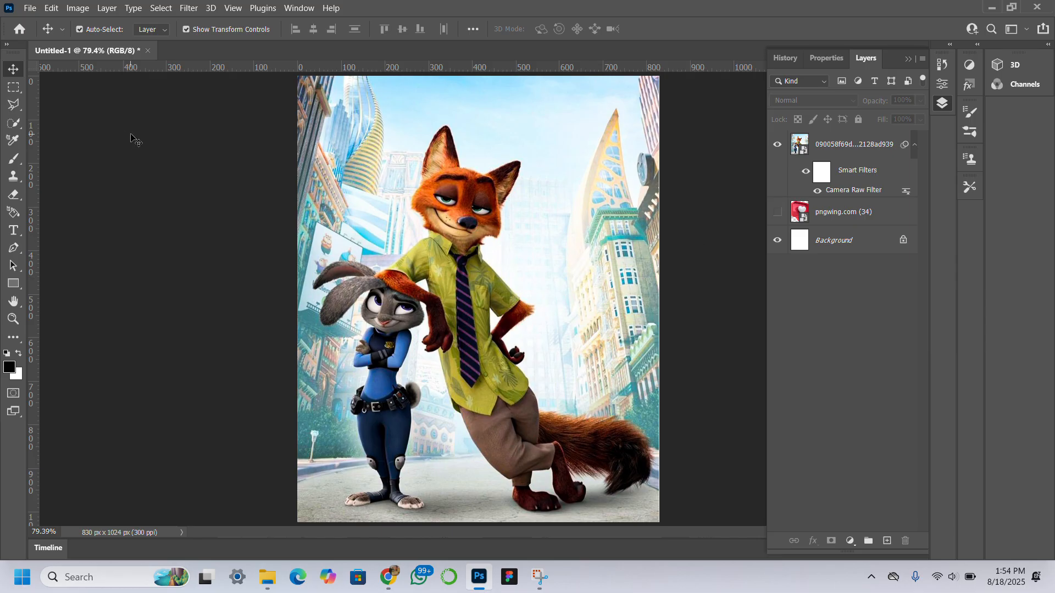
click(13, 230)
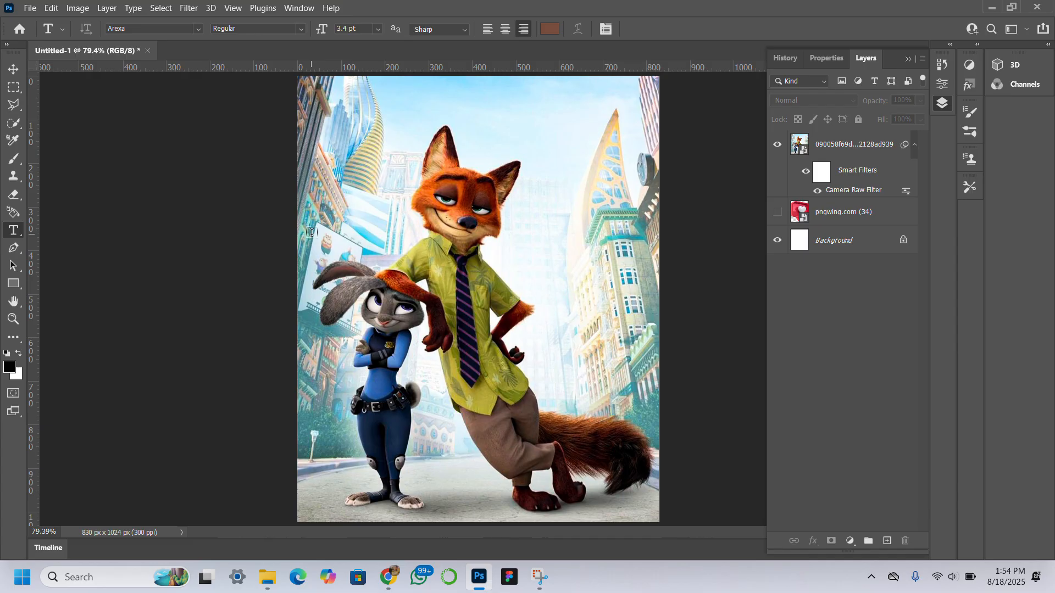
drag(311, 134, 339, 138)
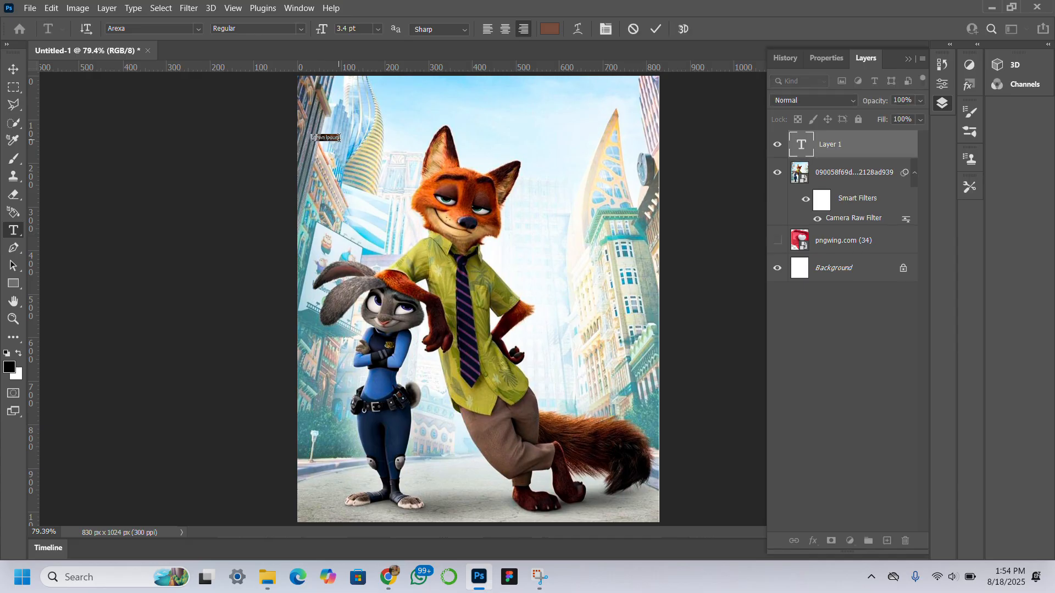
click(339, 138)
click(13, 68)
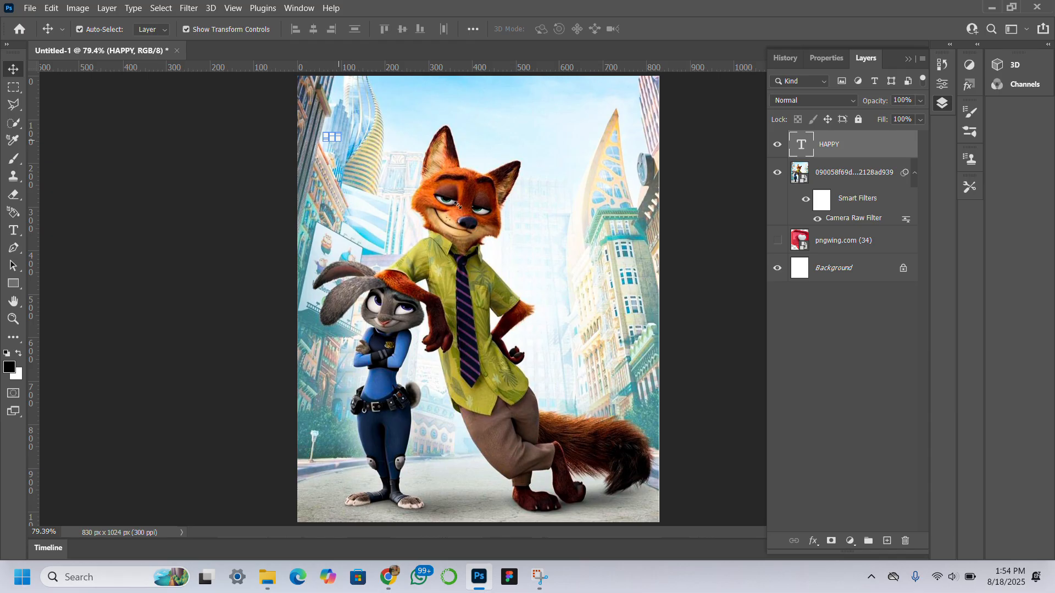
Step: Scale the HAPPY text up greatly and place it across the top of the image
drag(457, 205, 318, 73)
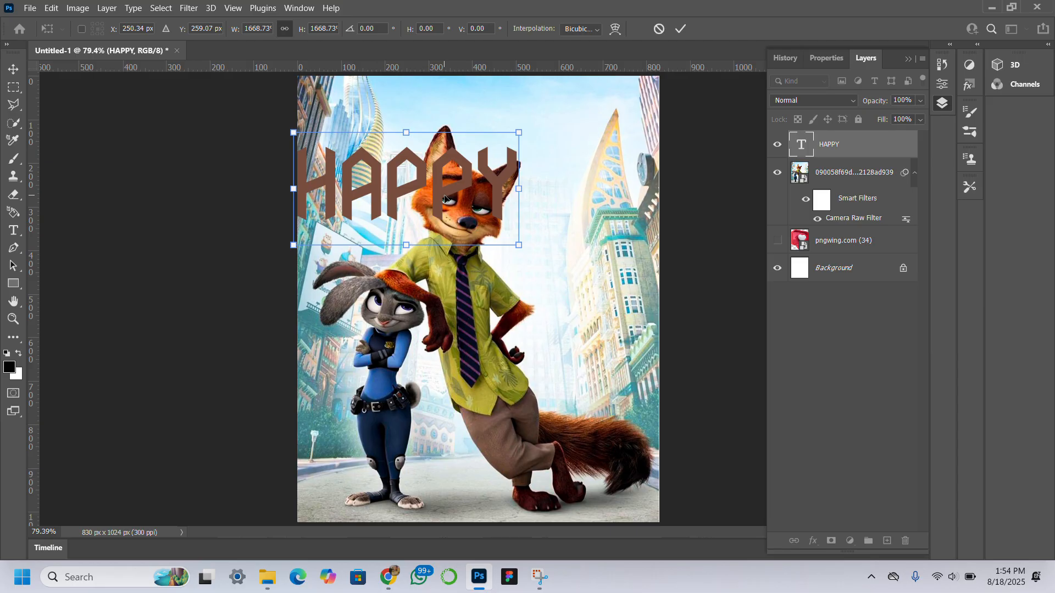
drag(447, 198, 508, 156)
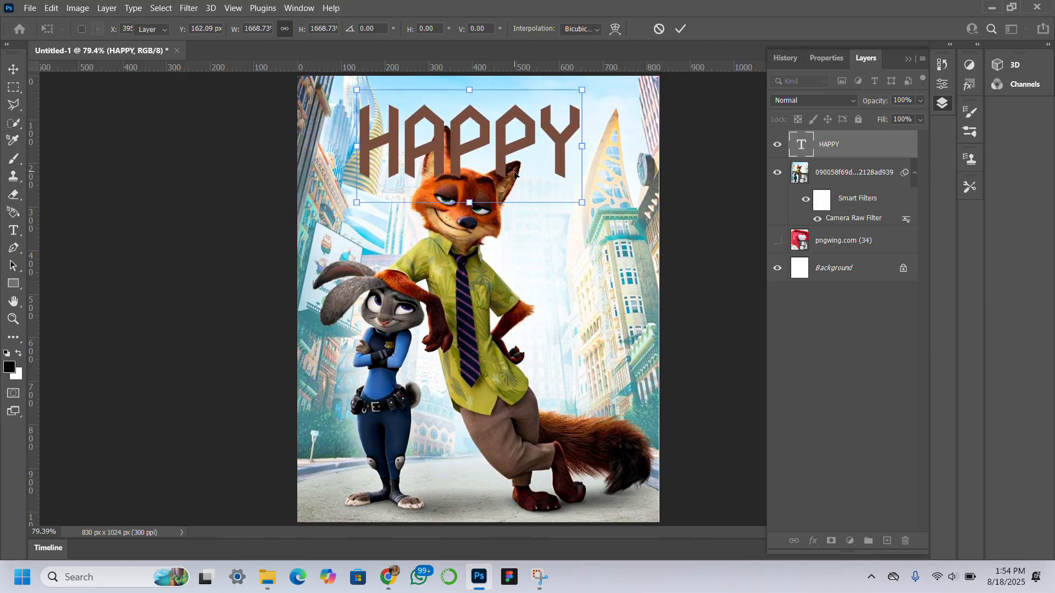
key(Return)
Step: Set the HAPPY text's font to Bebas and its tracking to -100 in the Character panel
click(833, 61)
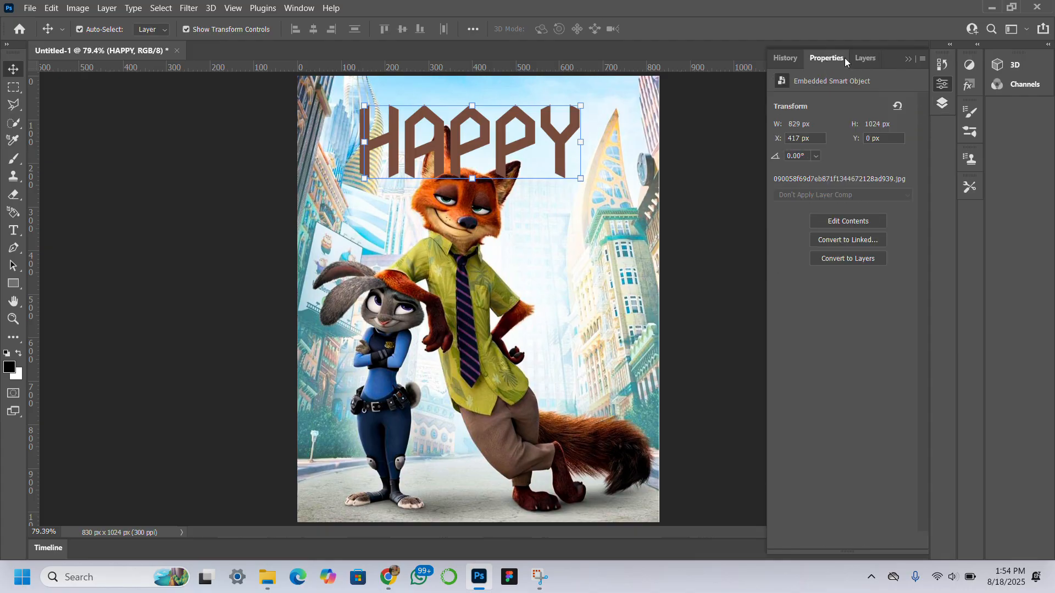
click(846, 59)
click(816, 221)
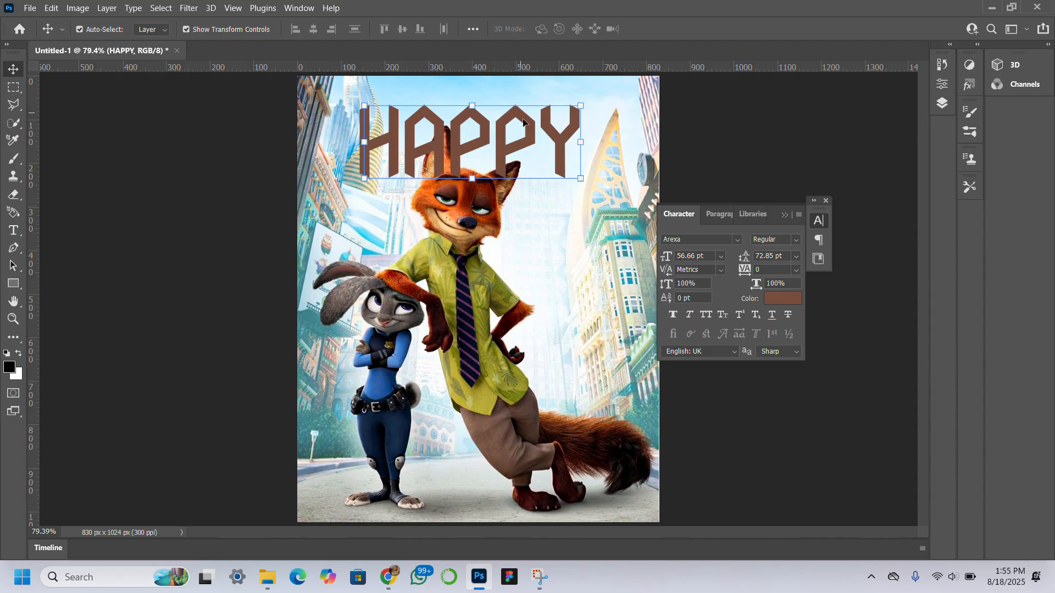
click(706, 242)
text(BEB)
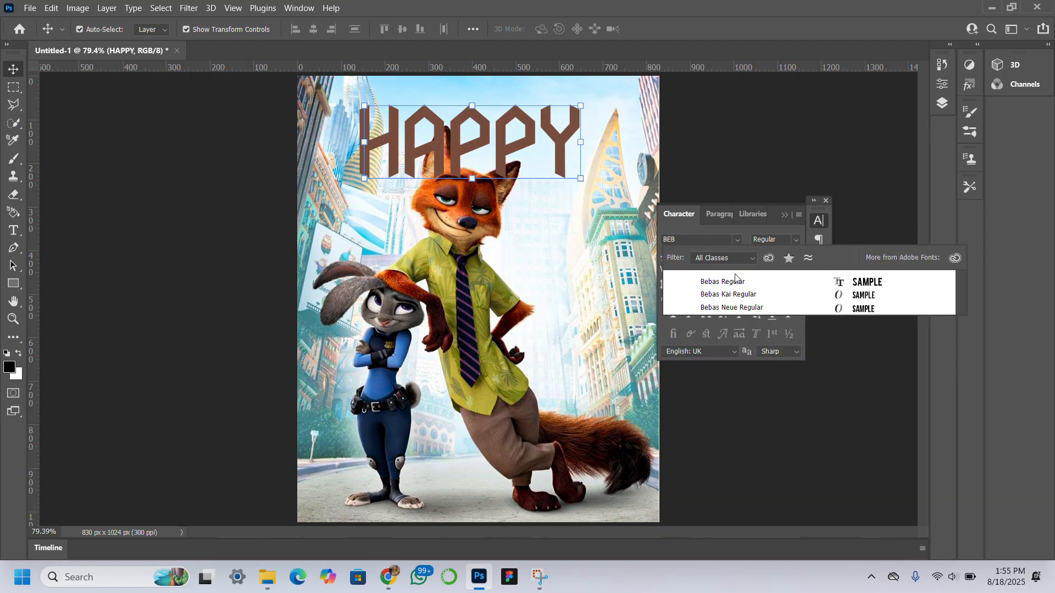
click(760, 288)
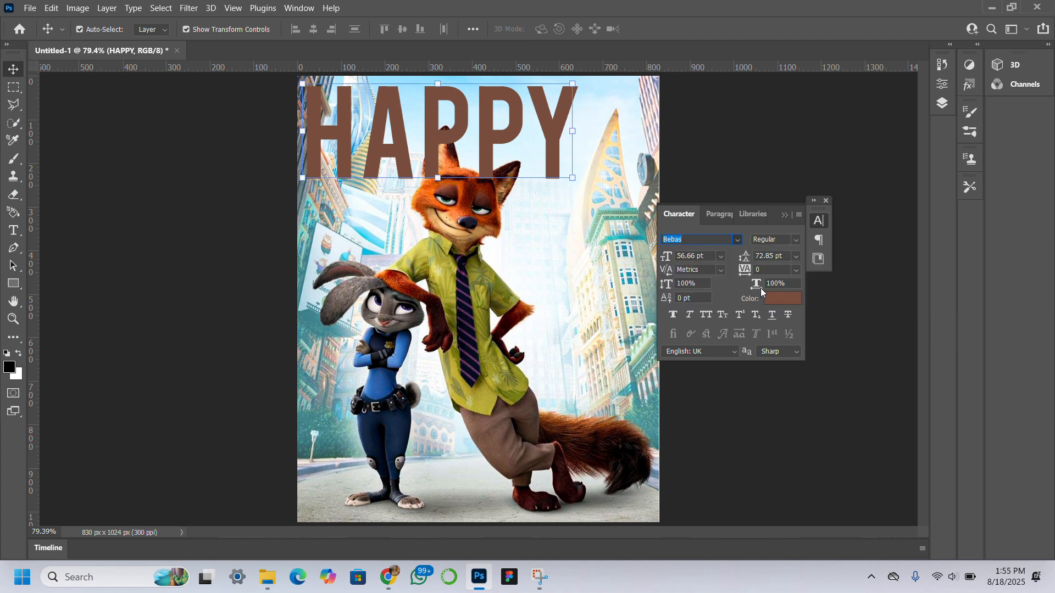
click(739, 239)
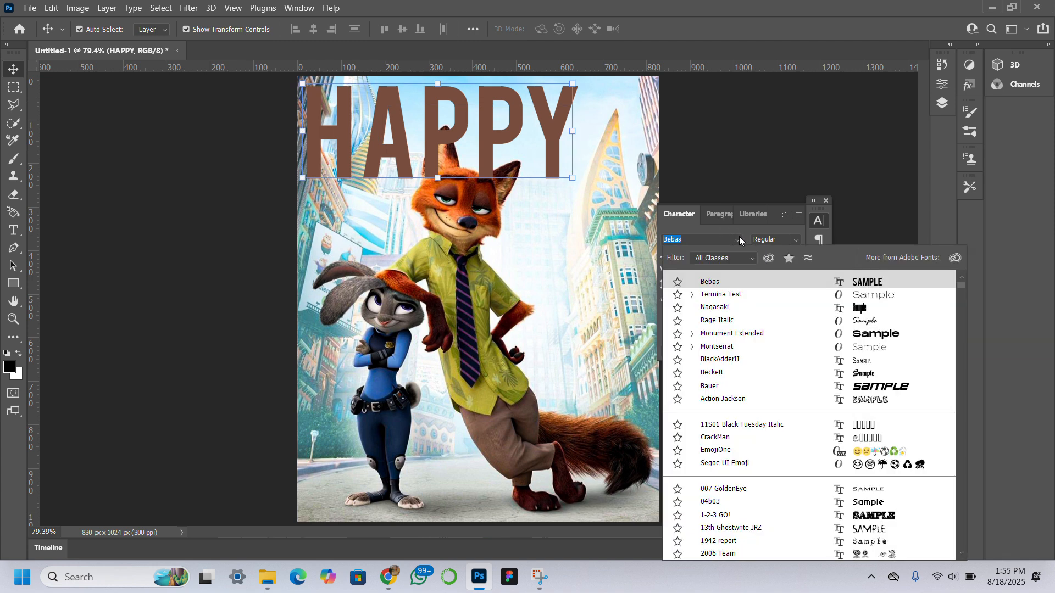
click(740, 282)
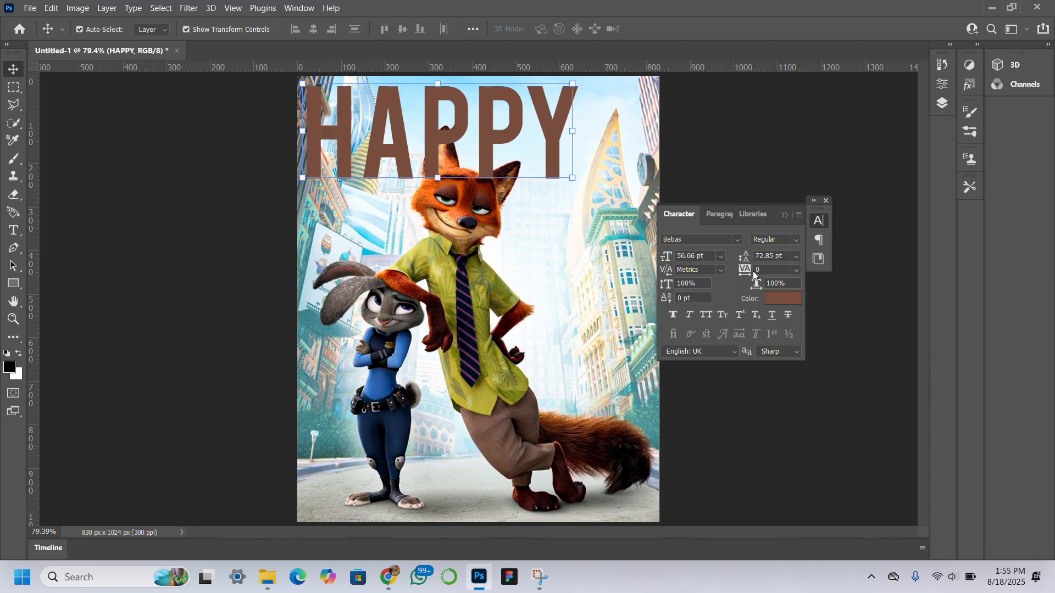
mouse_move(746, 270)
mouse_down()
mouse_move(713, 270)
mouse_move(746, 270)
mouse_up()
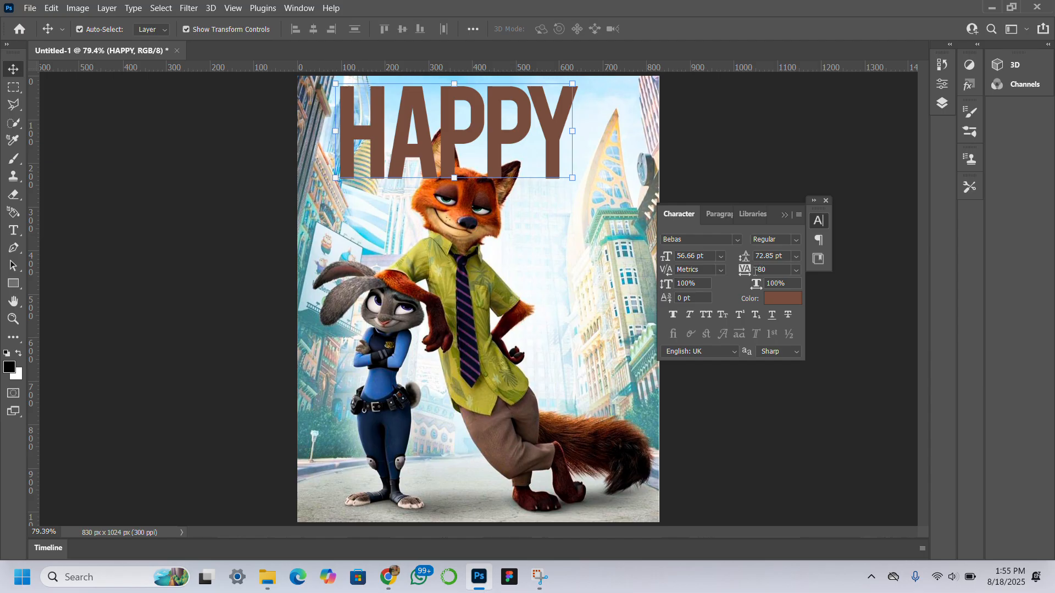
drag(746, 273, 745, 273)
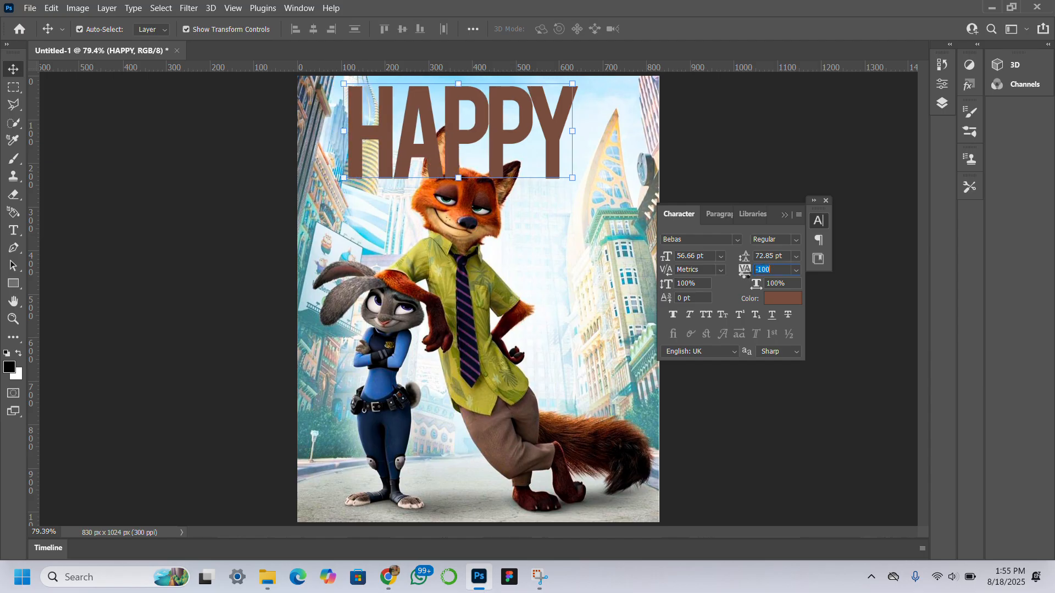
Step: Move the HAPPY text and enlarge it slightly so it spans the top of the image
drag(502, 165, 506, 165)
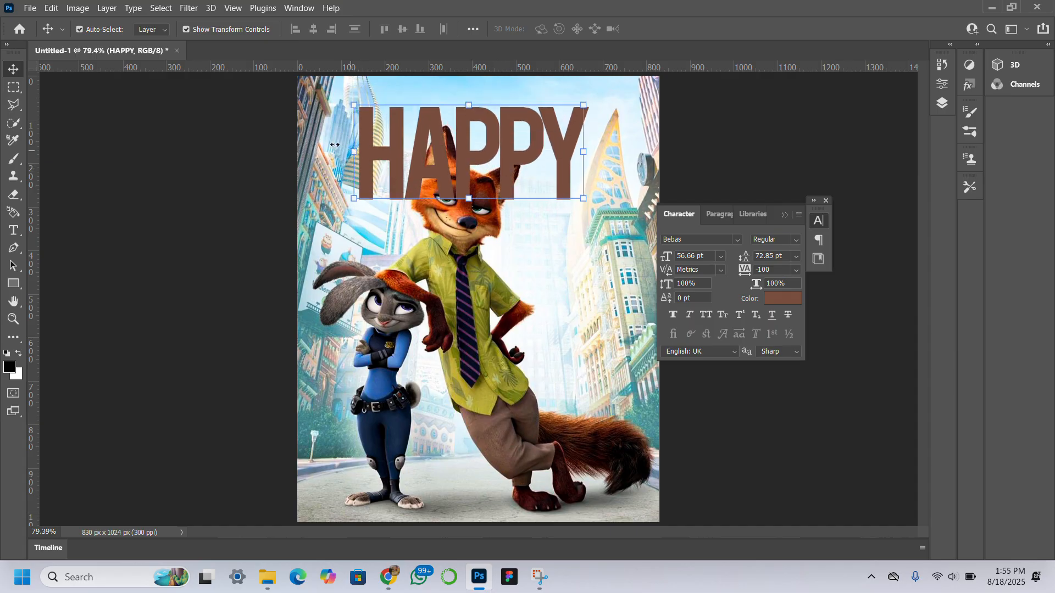
mouse_move(335, 145)
mouse_down()
mouse_move(308, 137)
mouse_move(325, 139)
mouse_up()
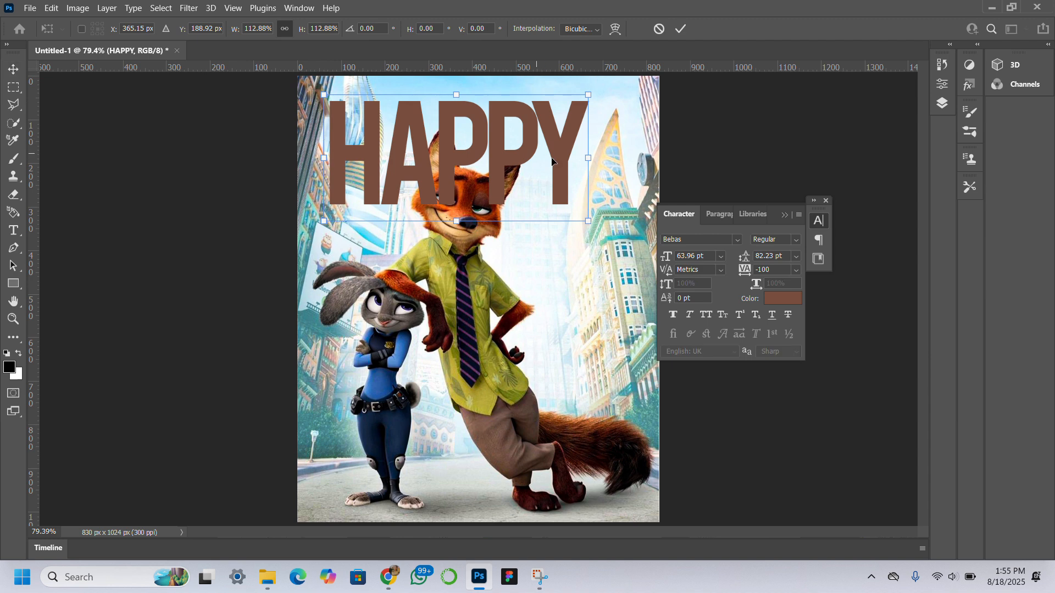
drag(555, 144, 569, 147)
key(Return)
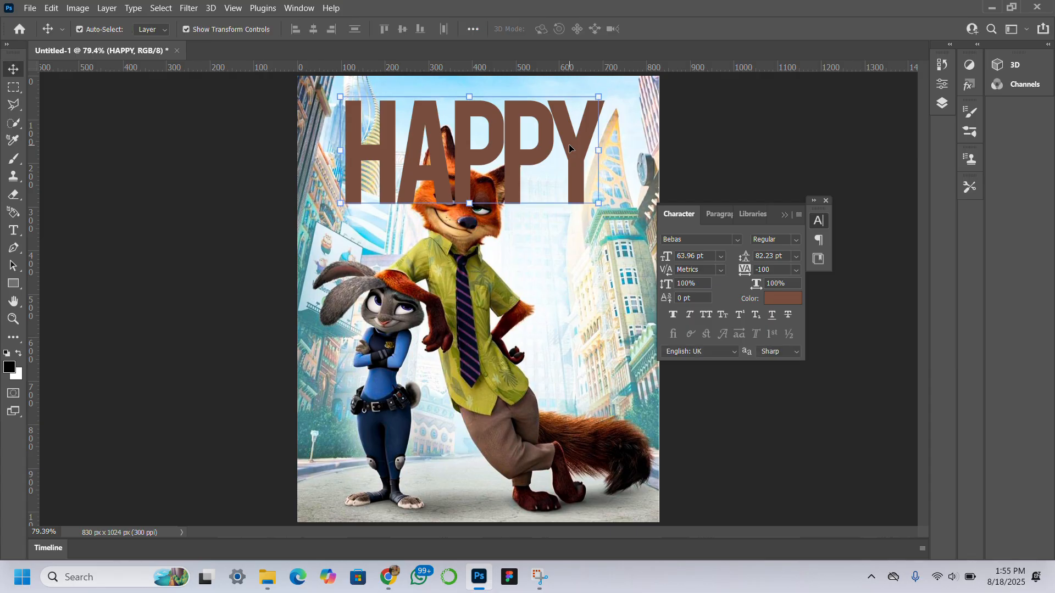
Step: Change the text colour to blue 2c60a7 sampled from the rabbit's uniform
click(788, 303)
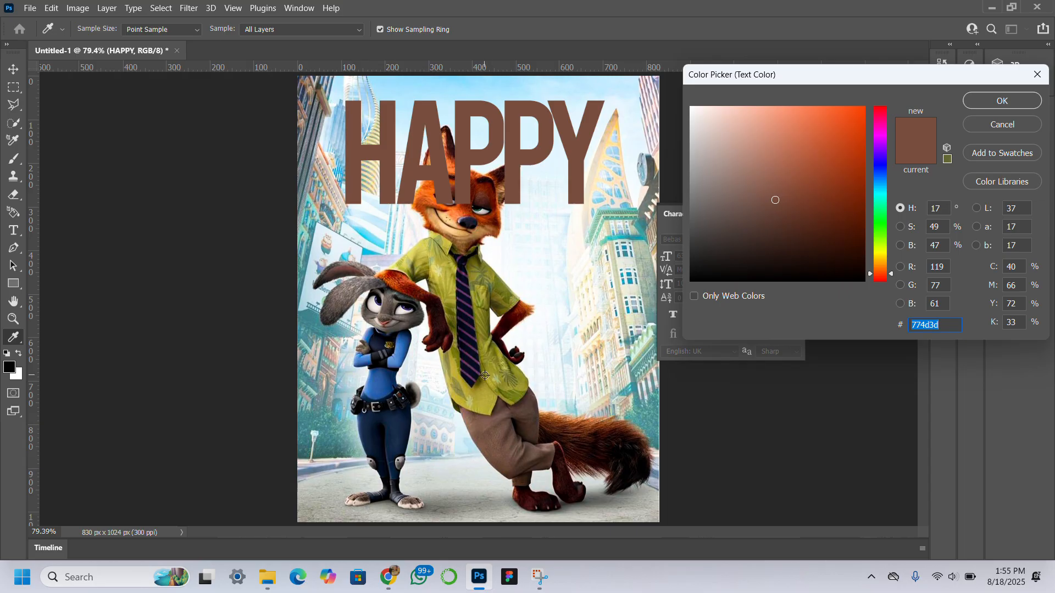
click(379, 386)
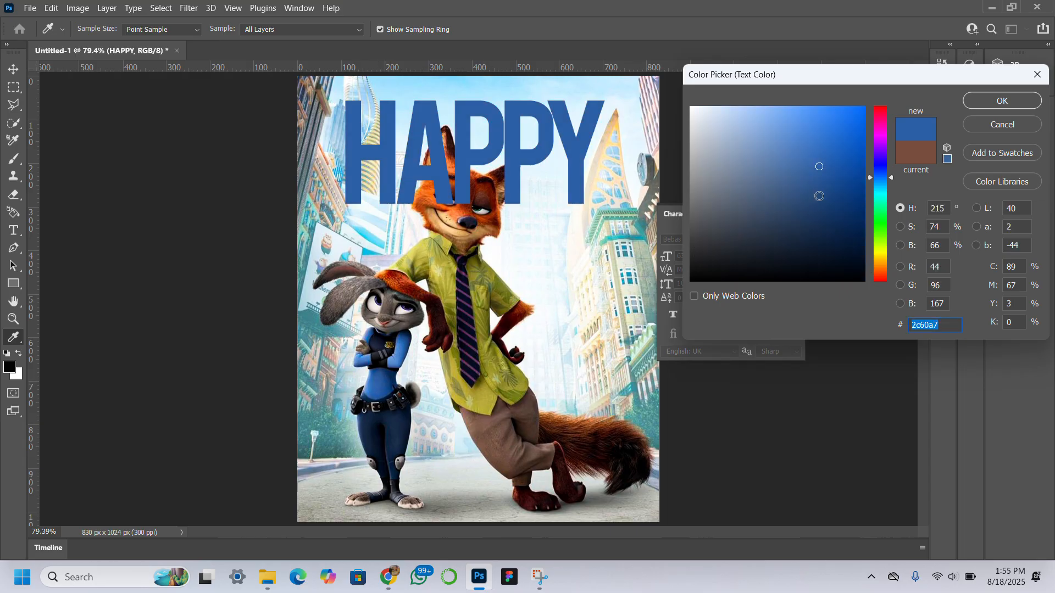
click(1001, 101)
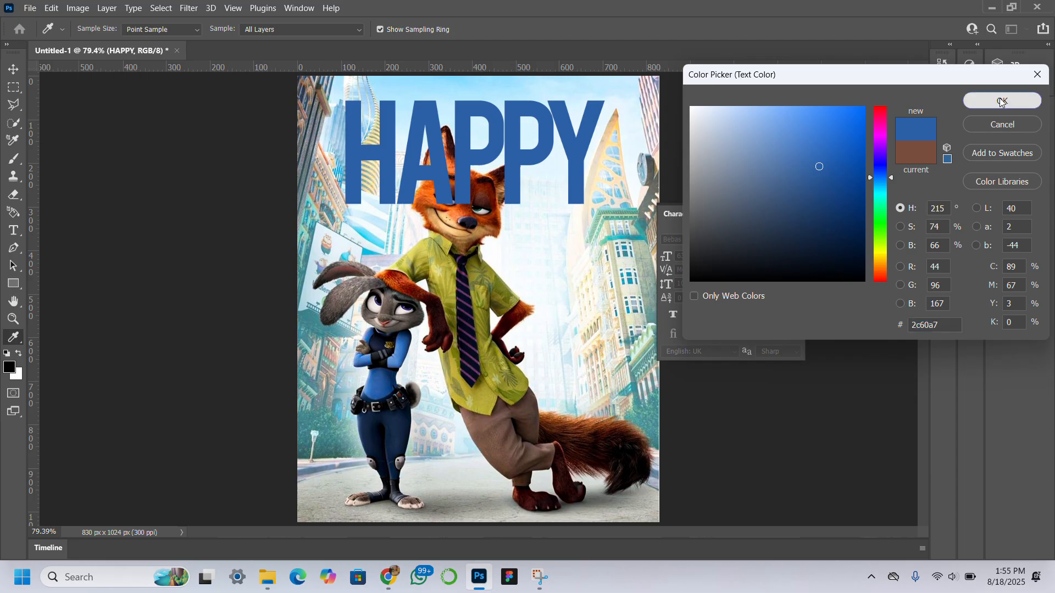
Step: Duplicate the cartoon image layer and mask the copy to its selected subject, isolating the characters
click(942, 104)
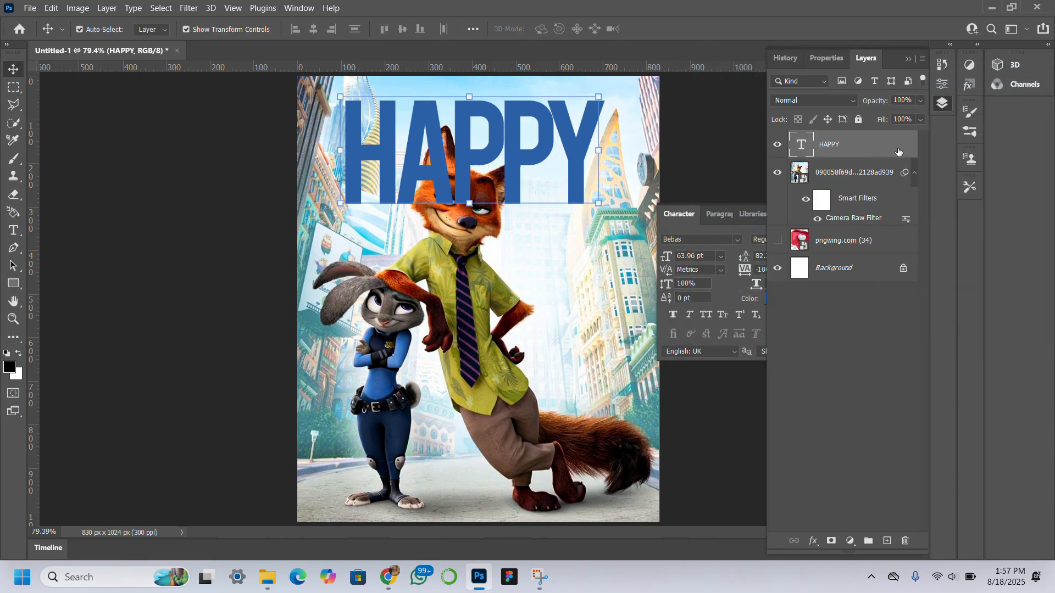
click(877, 170)
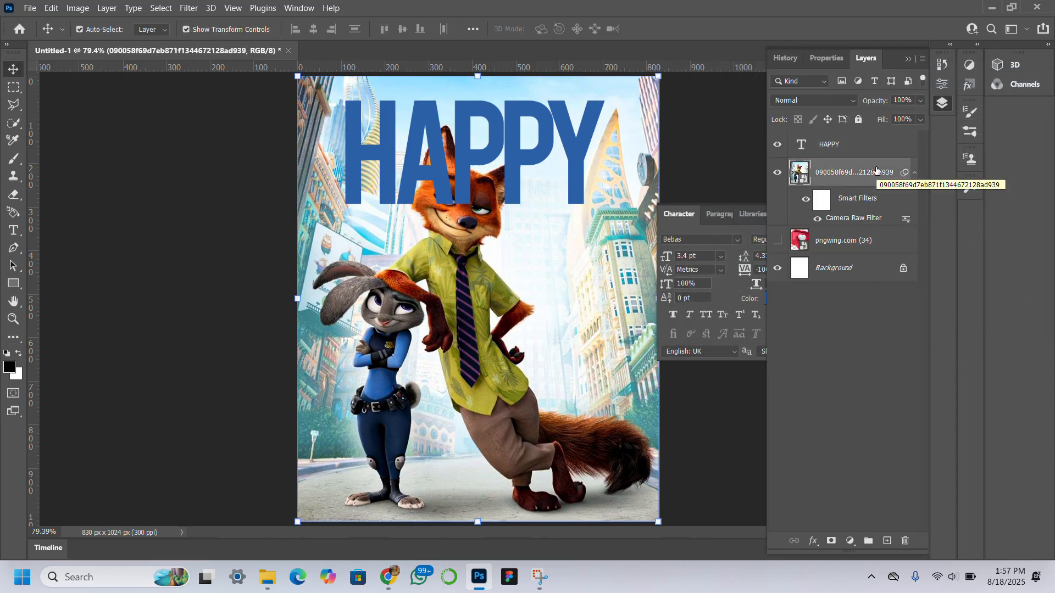
key(ctrl+j)
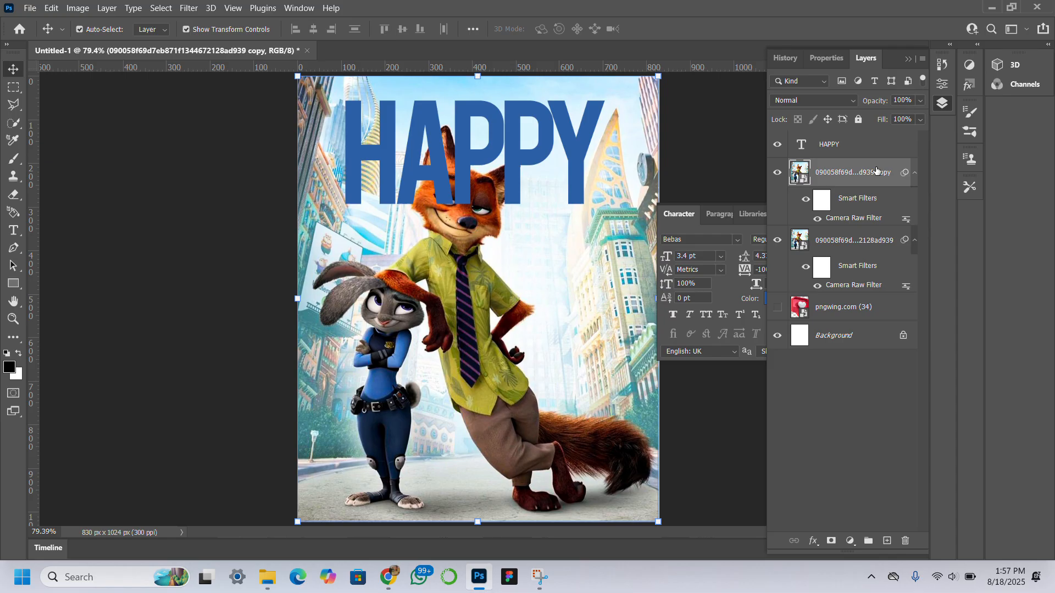
click(161, 8)
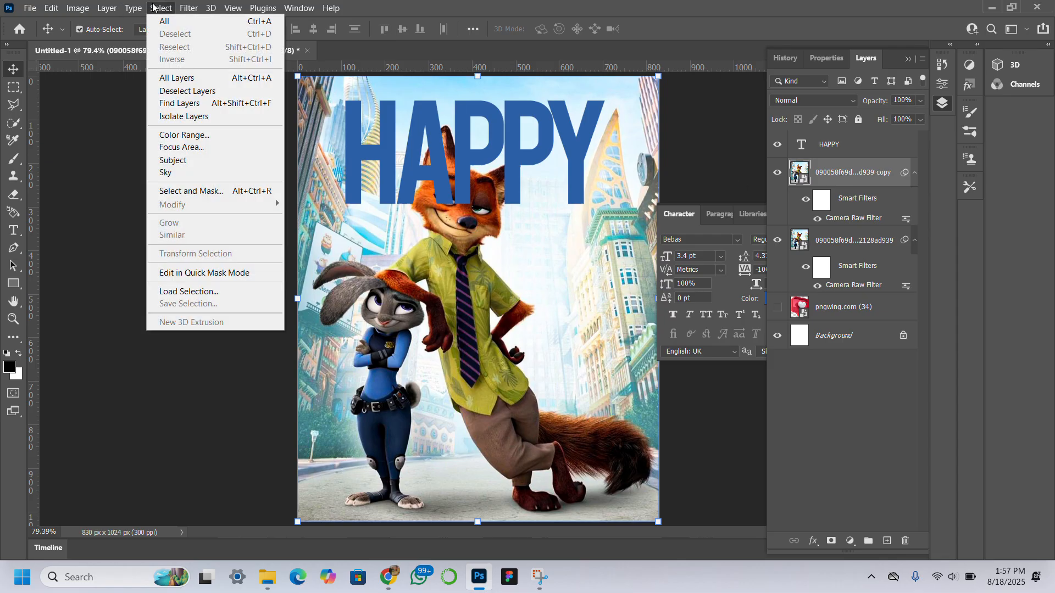
click(209, 160)
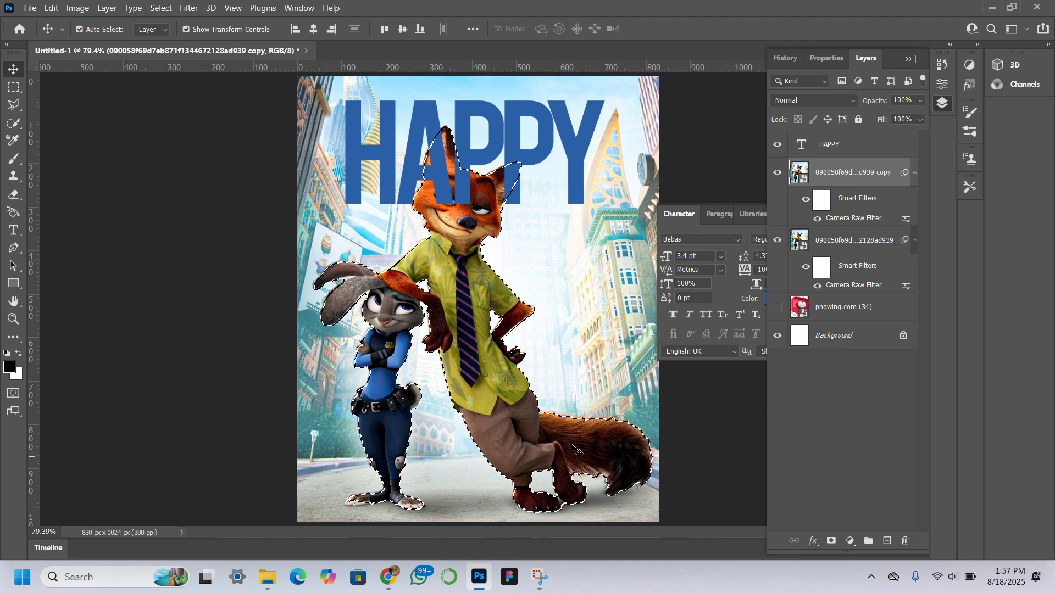
click(831, 541)
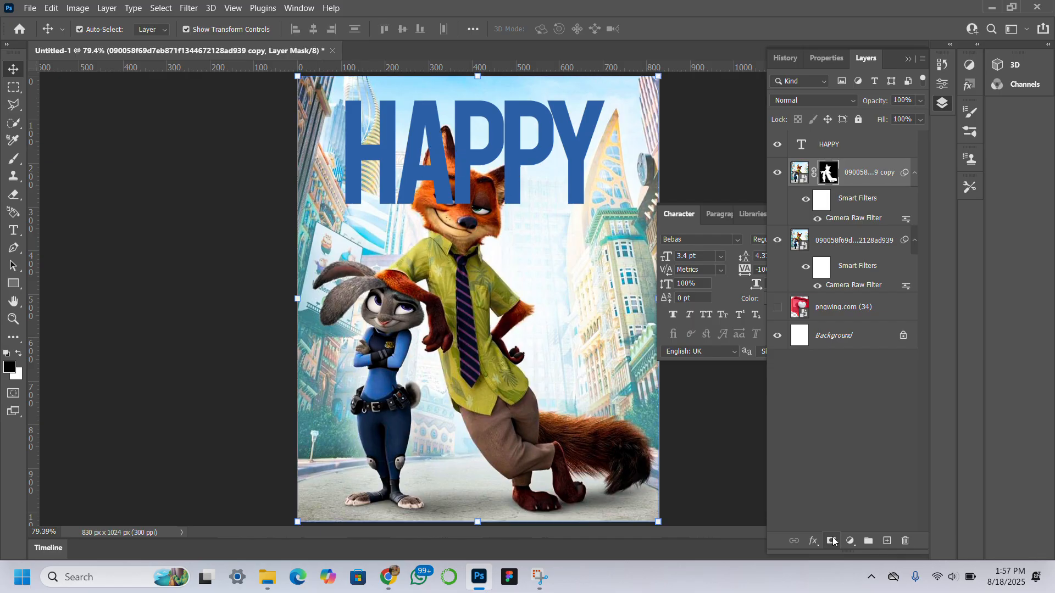
Step: Move the HAPPY text layer below the masked character copy so the fox overlaps the title
click(879, 150)
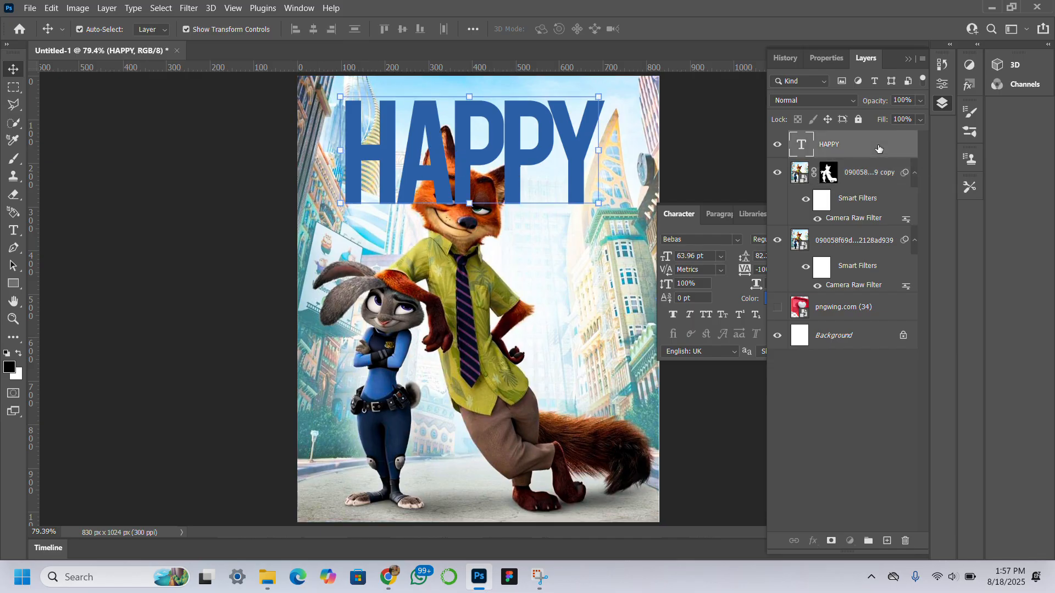
drag(879, 149, 873, 220)
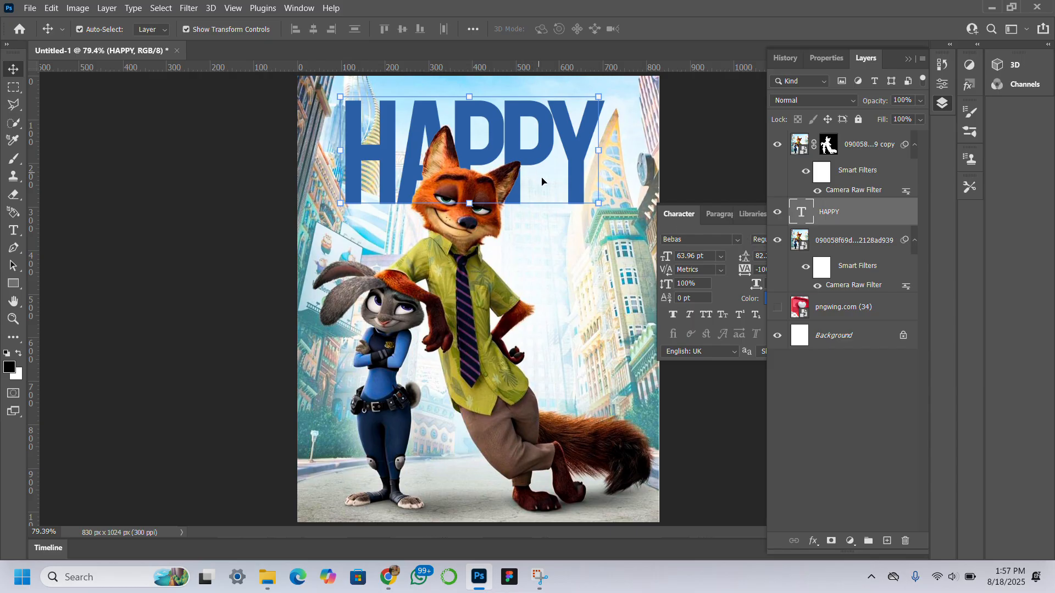
Step: Add a Hue/Saturation adjustment above the original image layer with hue set to +14
click(605, 289)
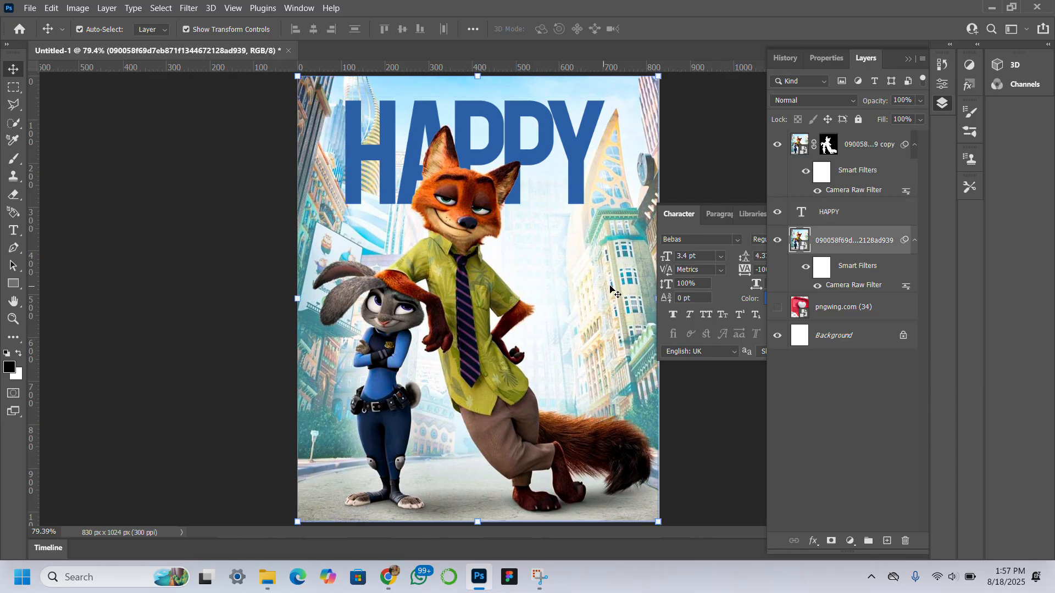
click(850, 540)
click(872, 409)
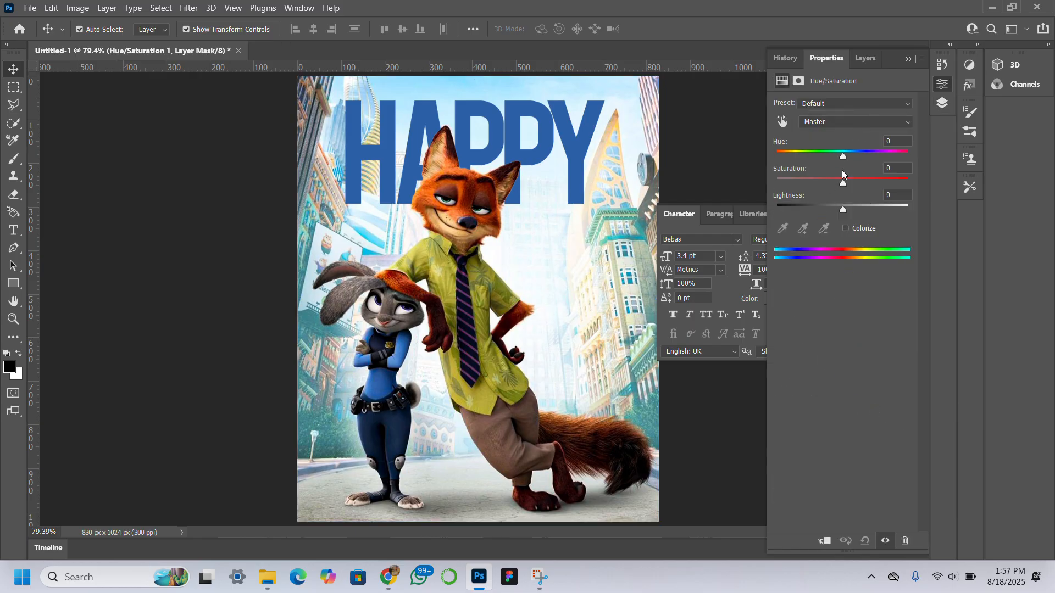
drag(842, 158, 852, 160)
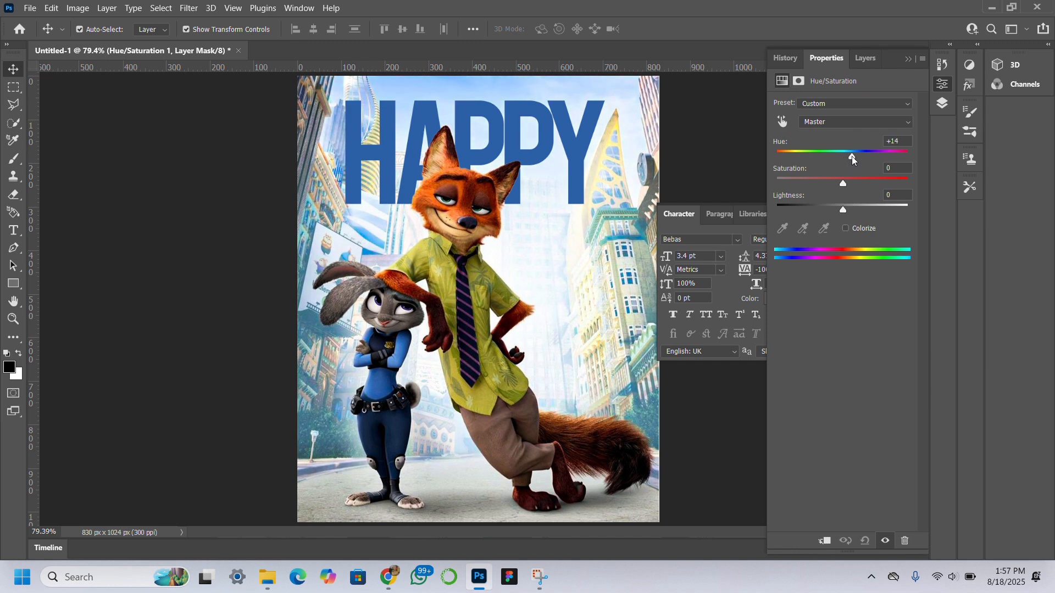
click(864, 58)
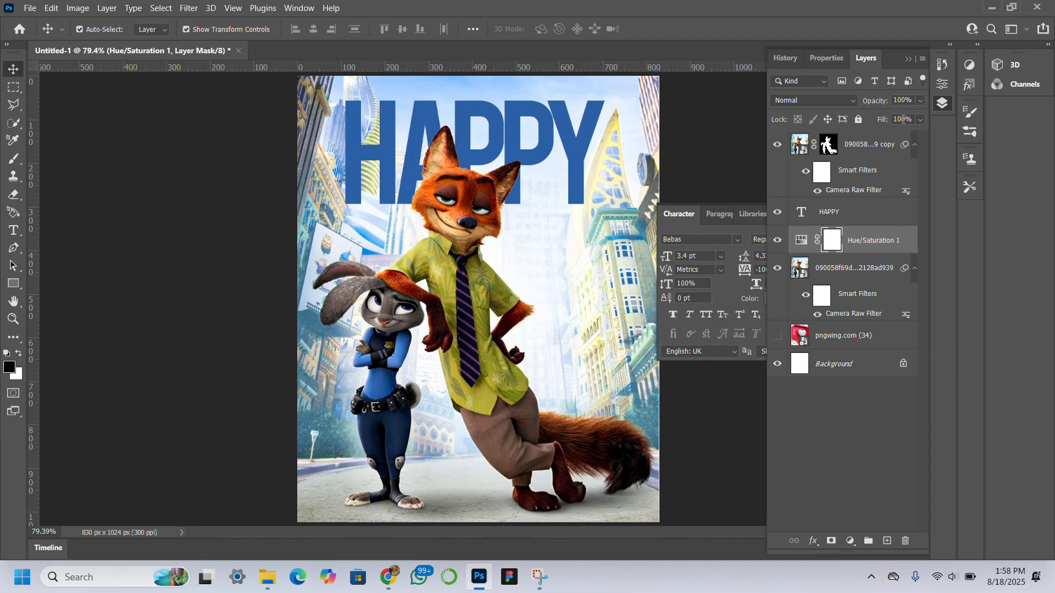
Step: Show the heart graphic layer and move it above the HAPPY text layer
click(777, 335)
click(857, 332)
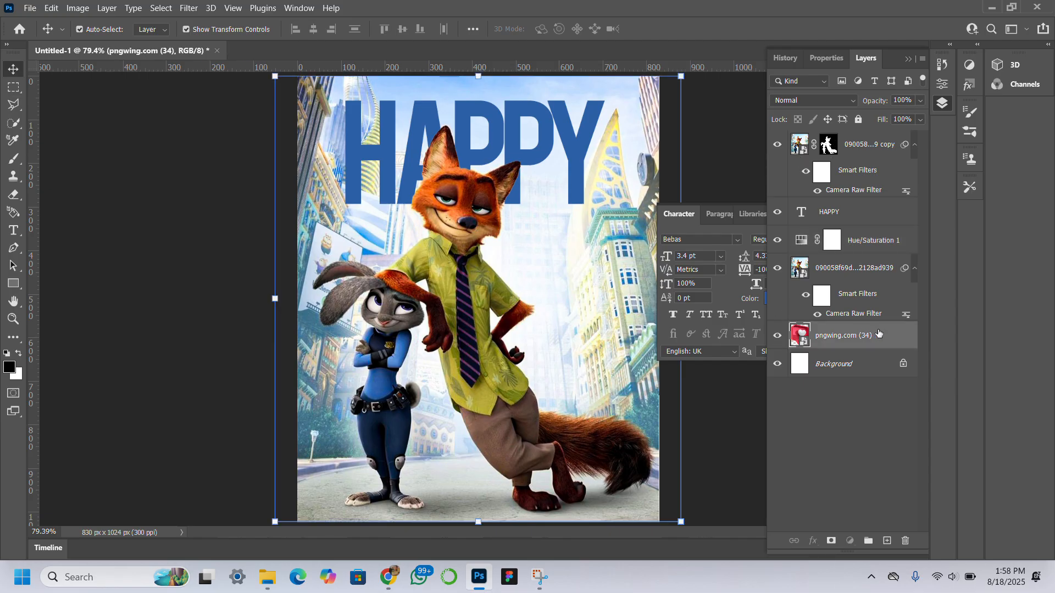
drag(878, 333, 893, 205)
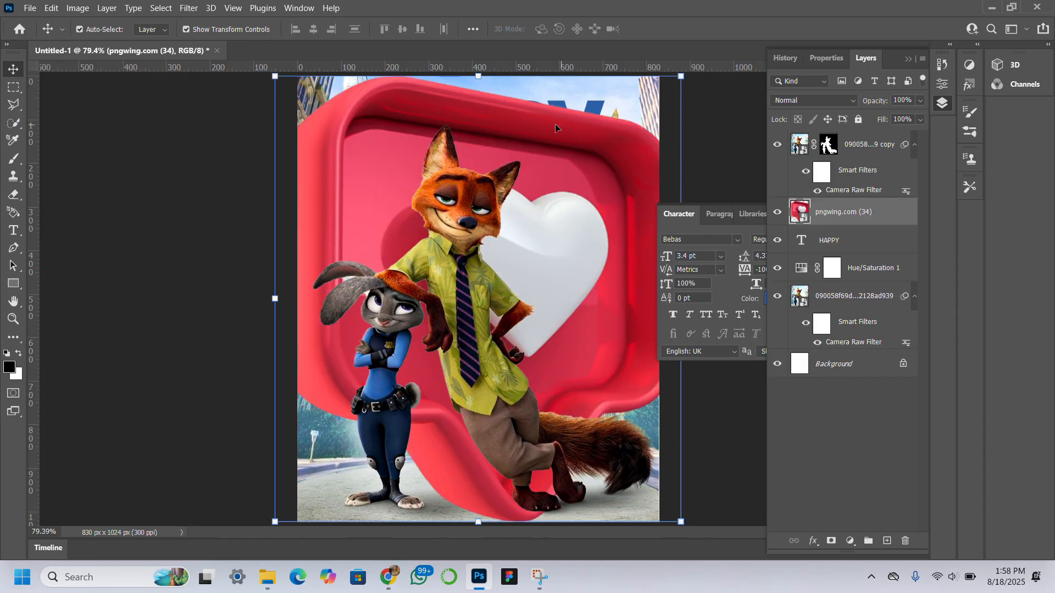
Step: Scale the heart graphic down and place it at the right edge beside the fox
drag(482, 77, 473, 453)
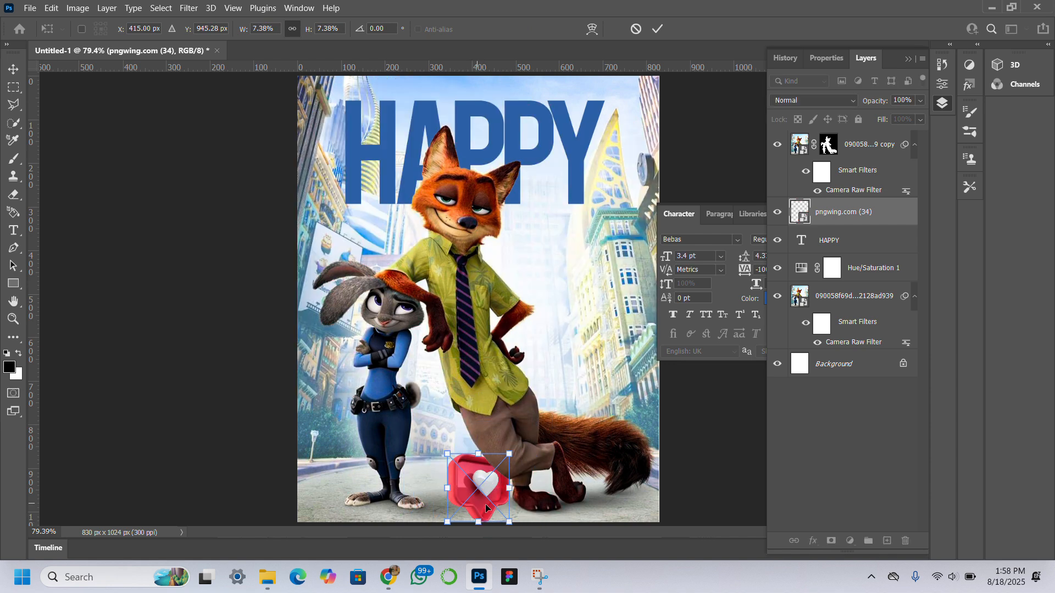
drag(486, 508, 583, 266)
mouse_move(616, 320)
mouse_down()
mouse_move(640, 304)
mouse_move(678, 324)
mouse_move(629, 327)
mouse_up()
key(Return)
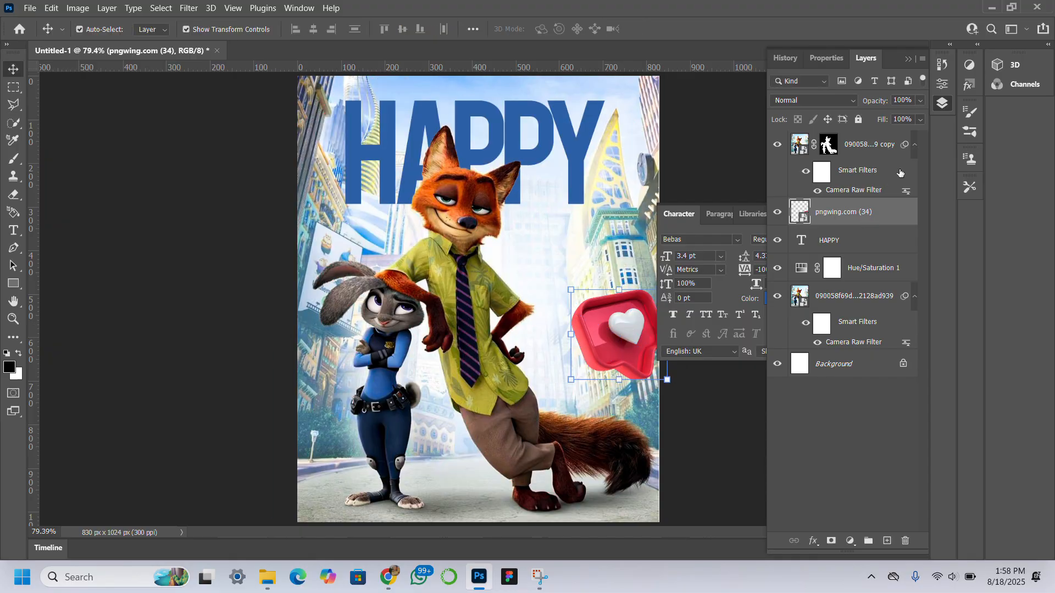
Step: Add a Hue/Saturation adjustment with hue -144 and clip it to the heart layer to turn it blue
click(850, 541)
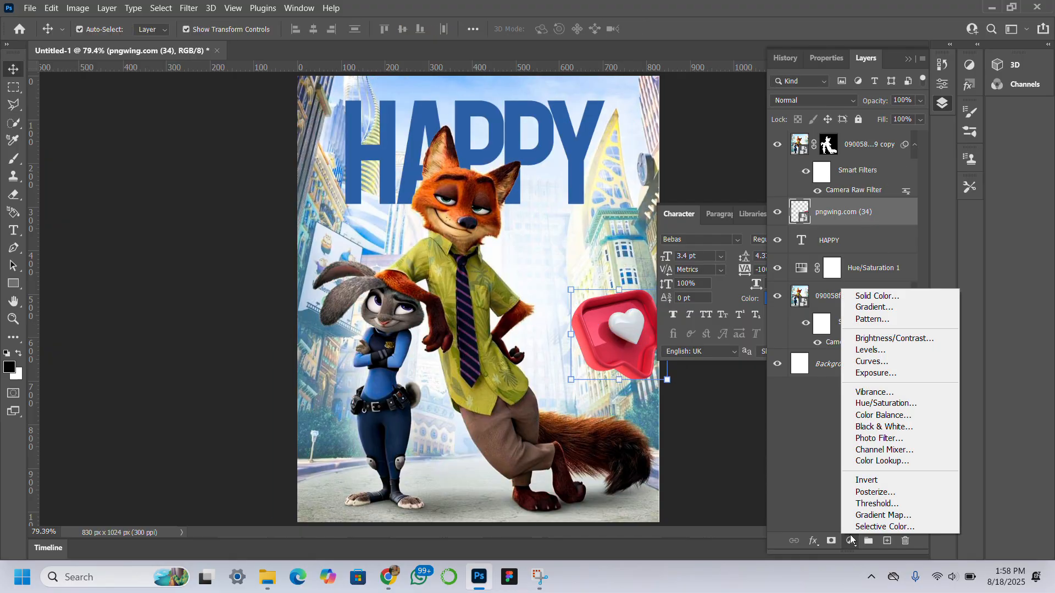
click(890, 404)
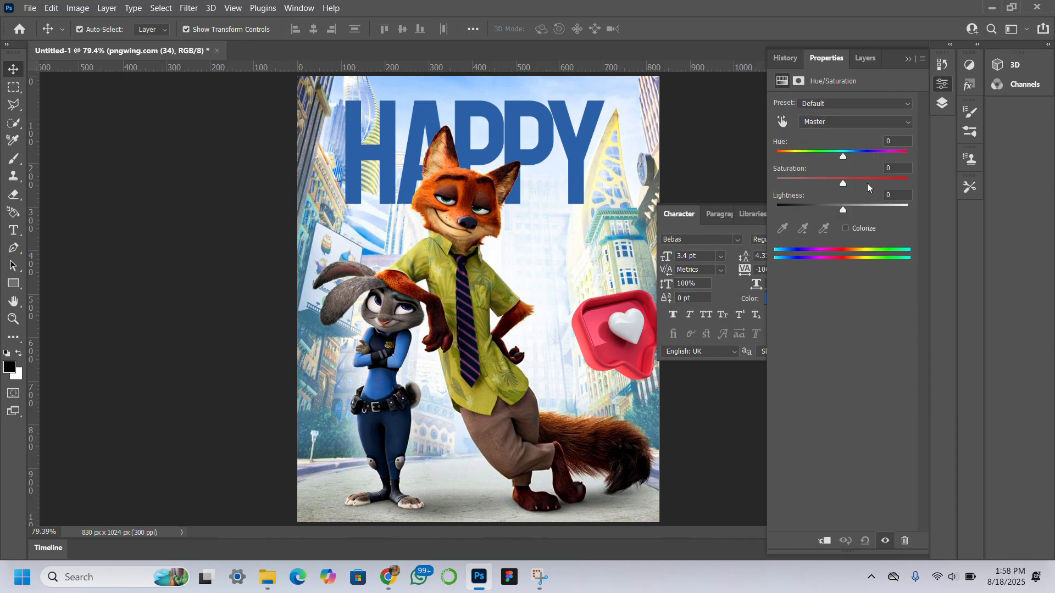
drag(843, 157, 787, 166)
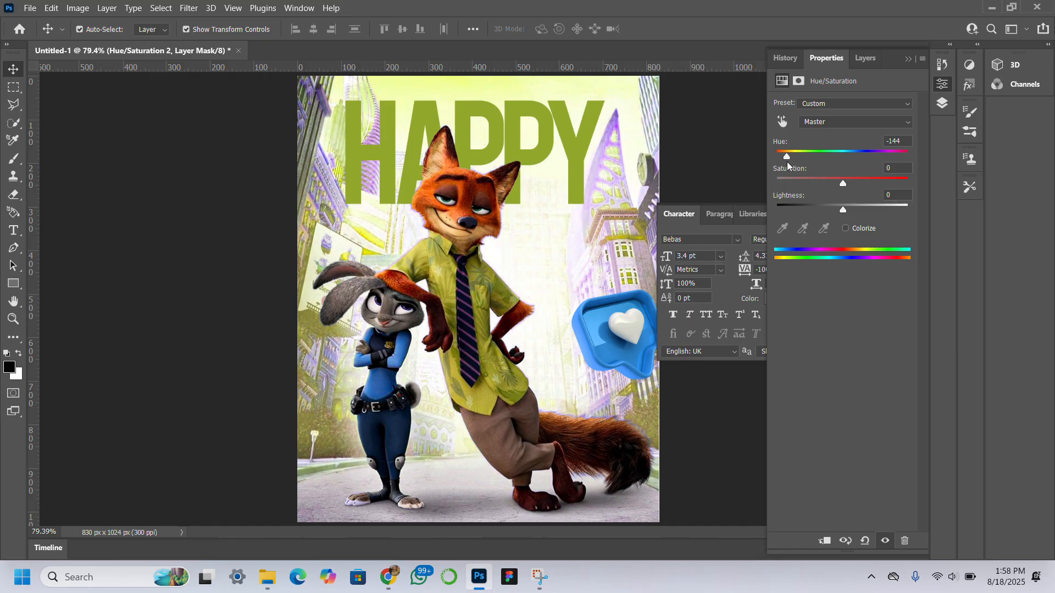
click(864, 59)
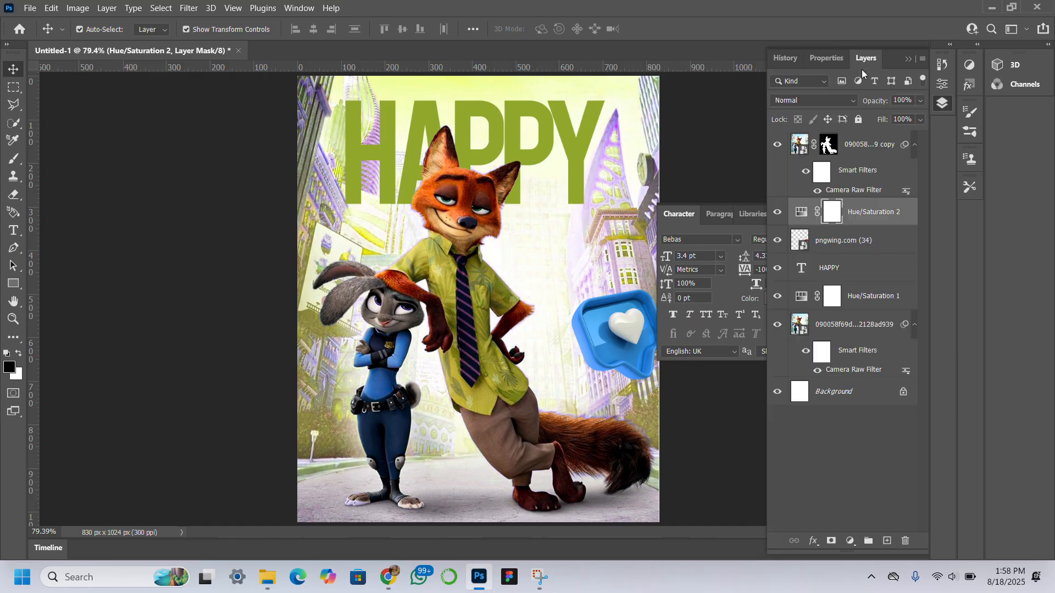
right_click(877, 213)
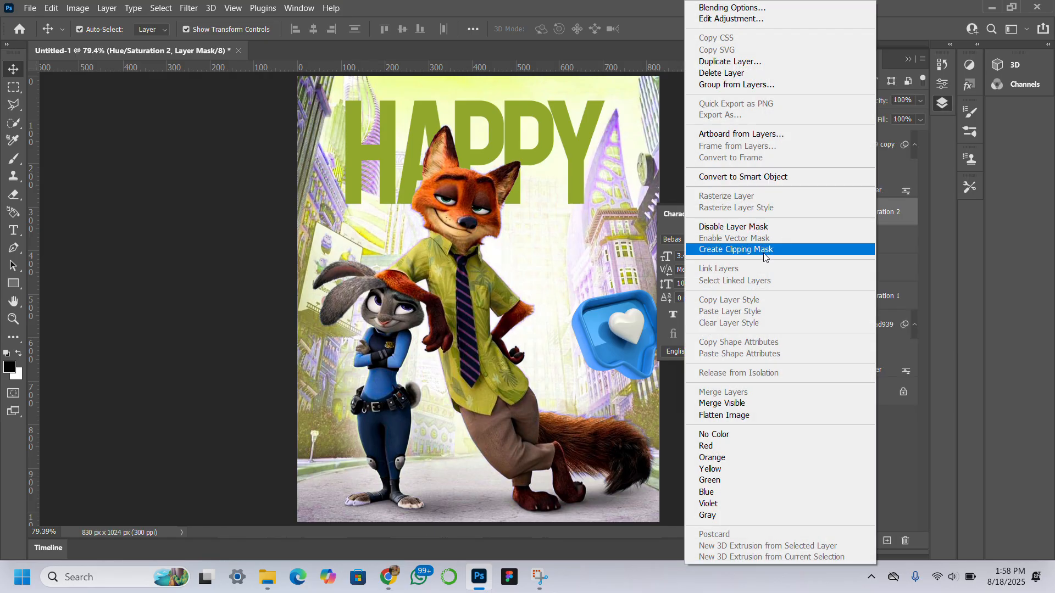
click(763, 251)
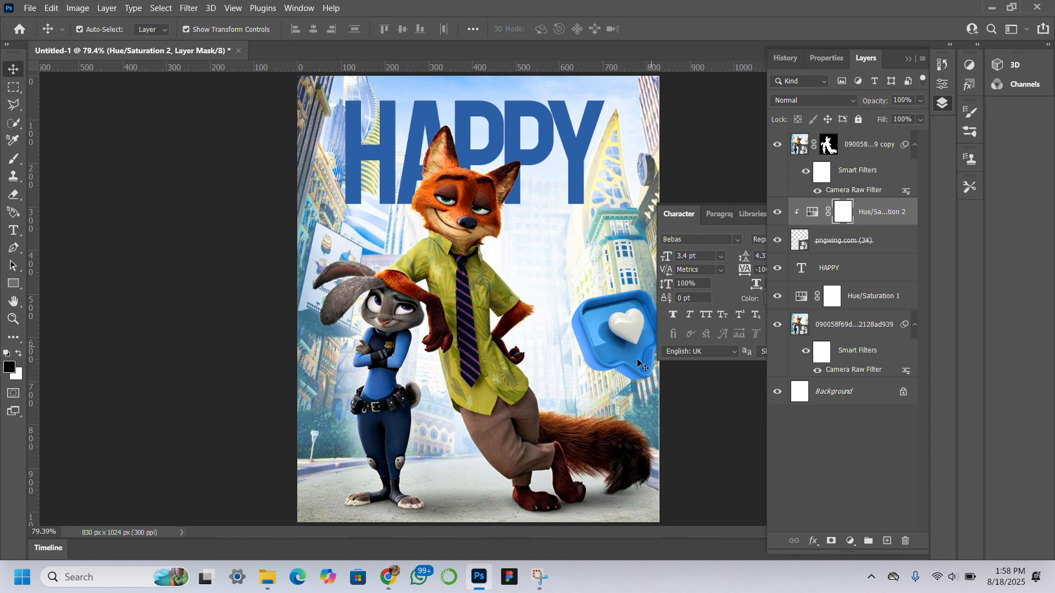
Step: Rotate the heart and duplicate it to the lower-left edge of the image
click(597, 314)
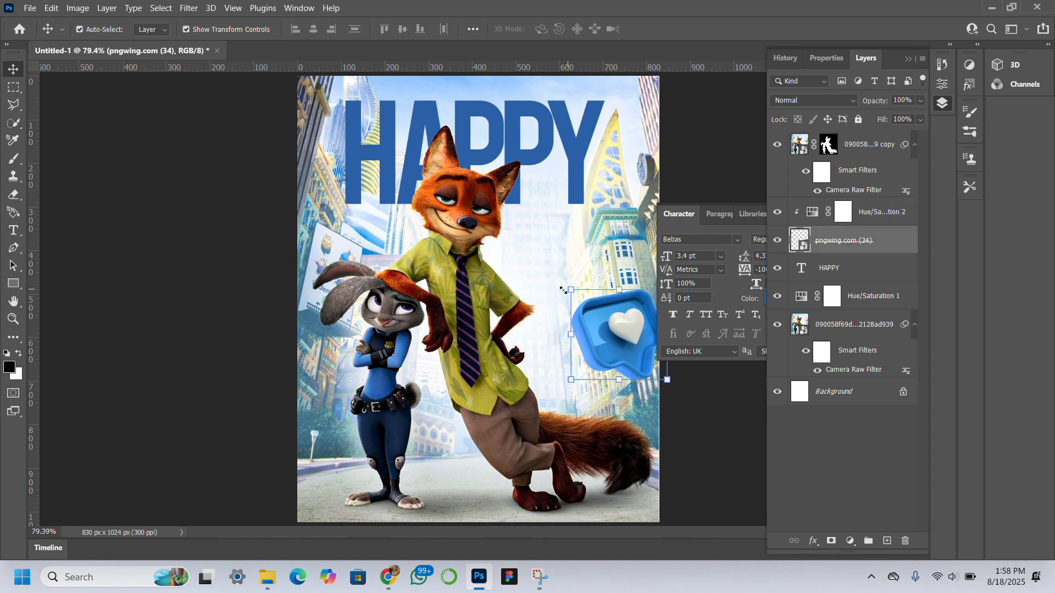
drag(563, 290, 543, 260)
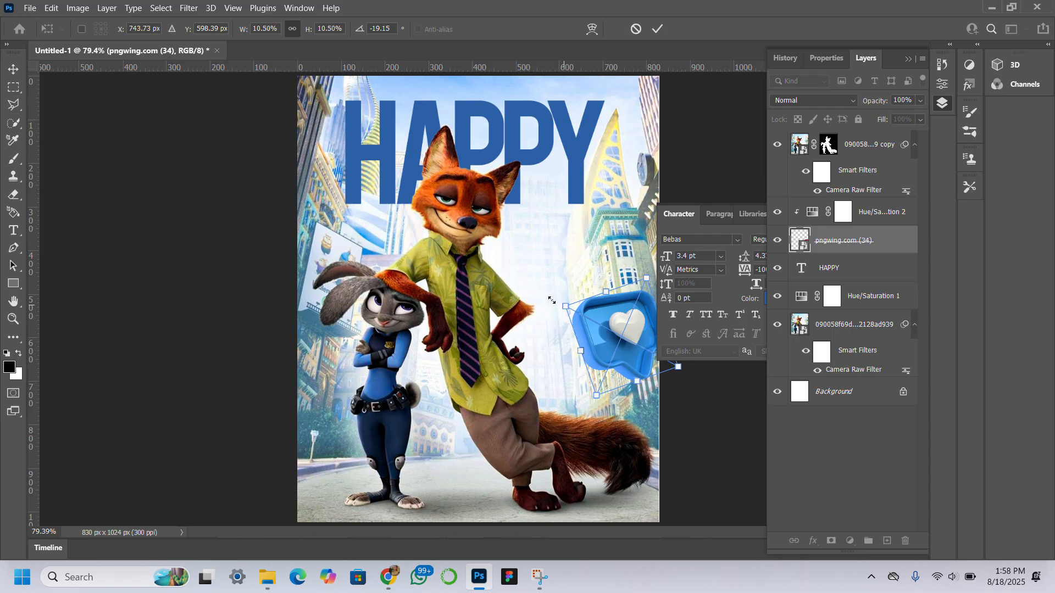
drag(550, 301, 523, 284)
drag(598, 322, 281, 445)
key(Return)
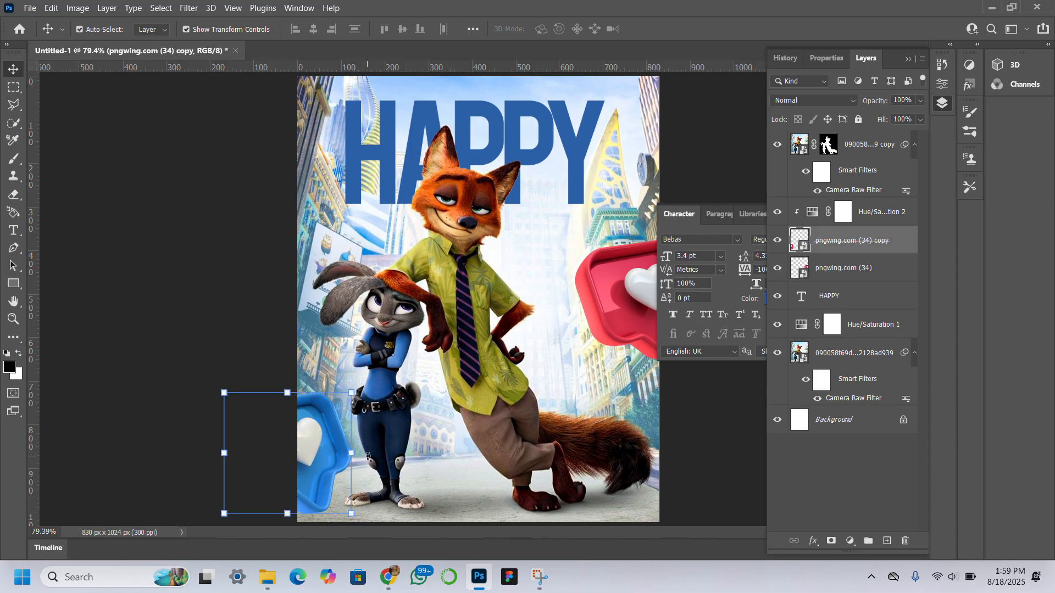
Step: Resize and reposition the duplicated heart at the lower-left edge
drag(368, 472, 350, 499)
drag(348, 504, 325, 446)
key(Return)
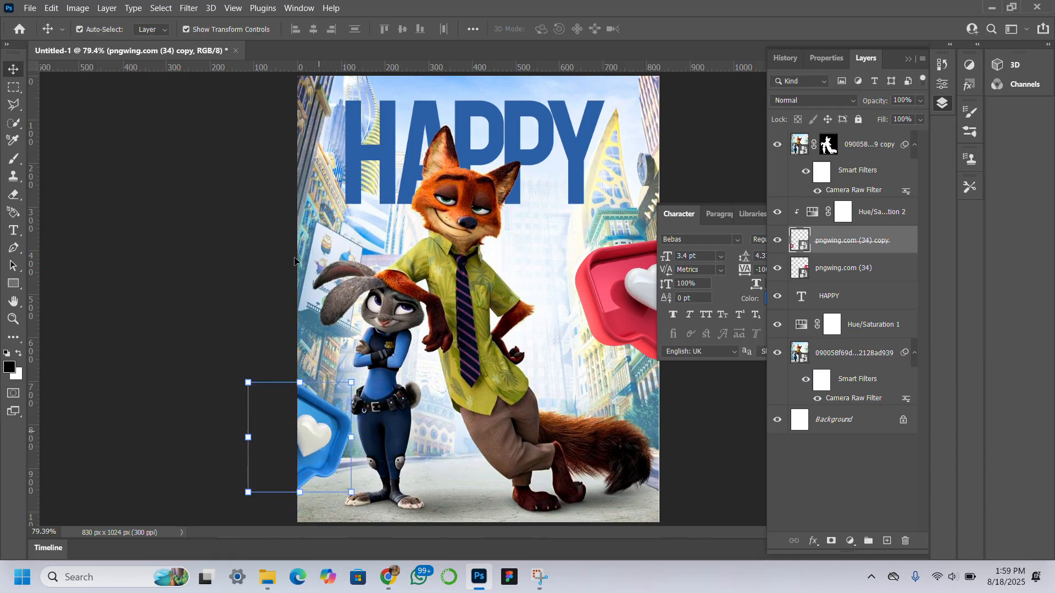
Step: Apply a Motion Blur with angle 1° and distance 26 pixels to the duplicated heart
click(188, 8)
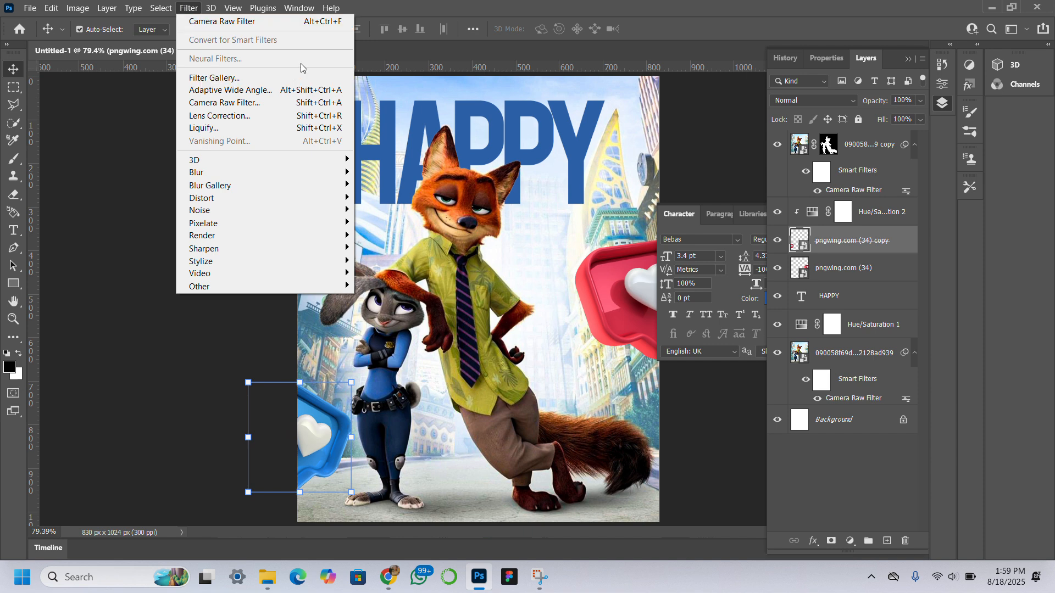
mouse_move(325, 175)
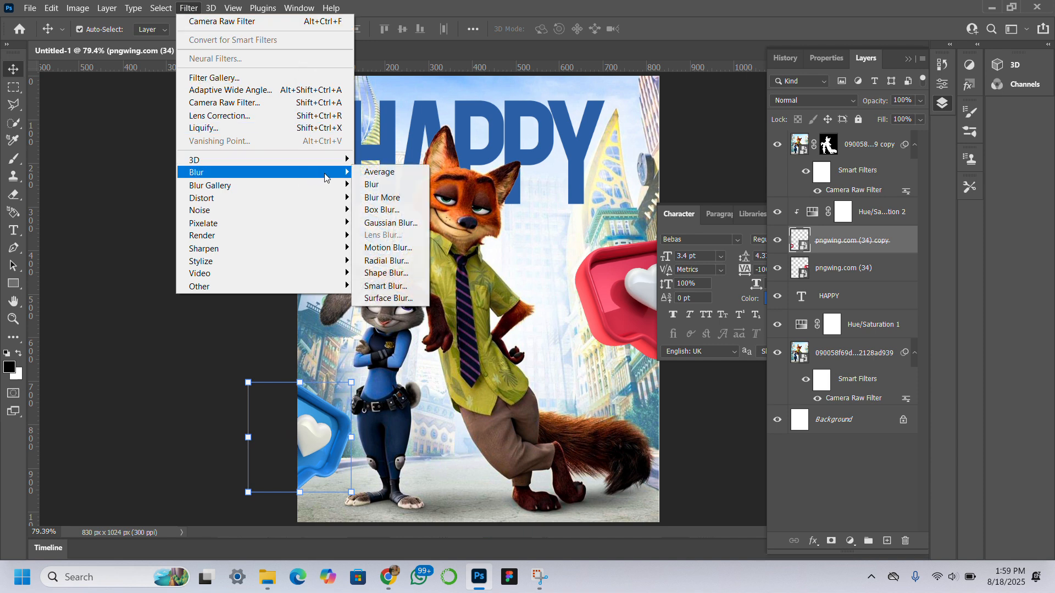
click(389, 247)
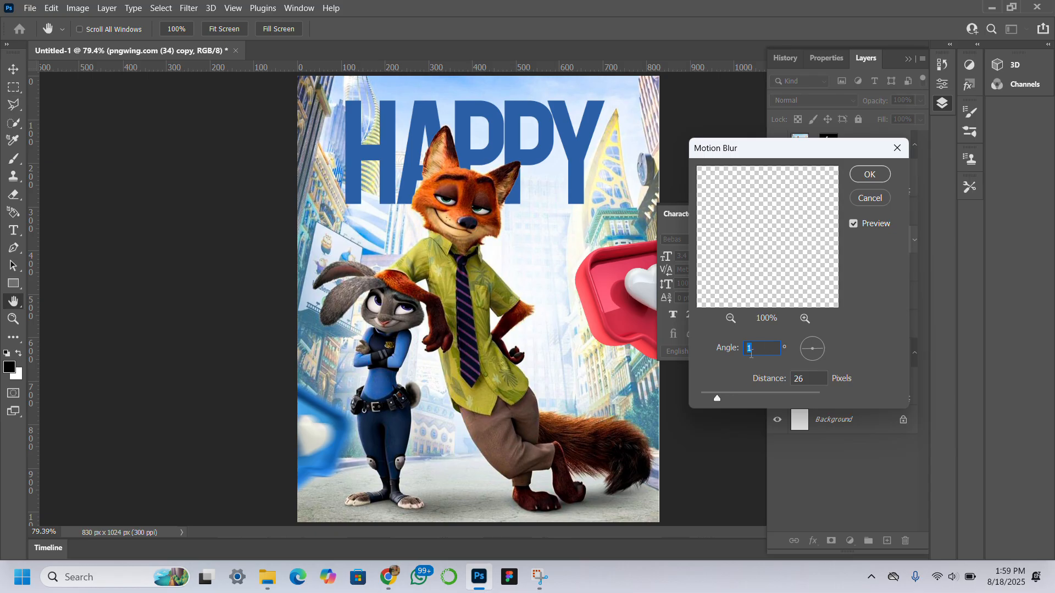
click(869, 174)
Step: Copy the blue Hue/Saturation adjustment onto the other heart layer and clip it to that heart
click(846, 308)
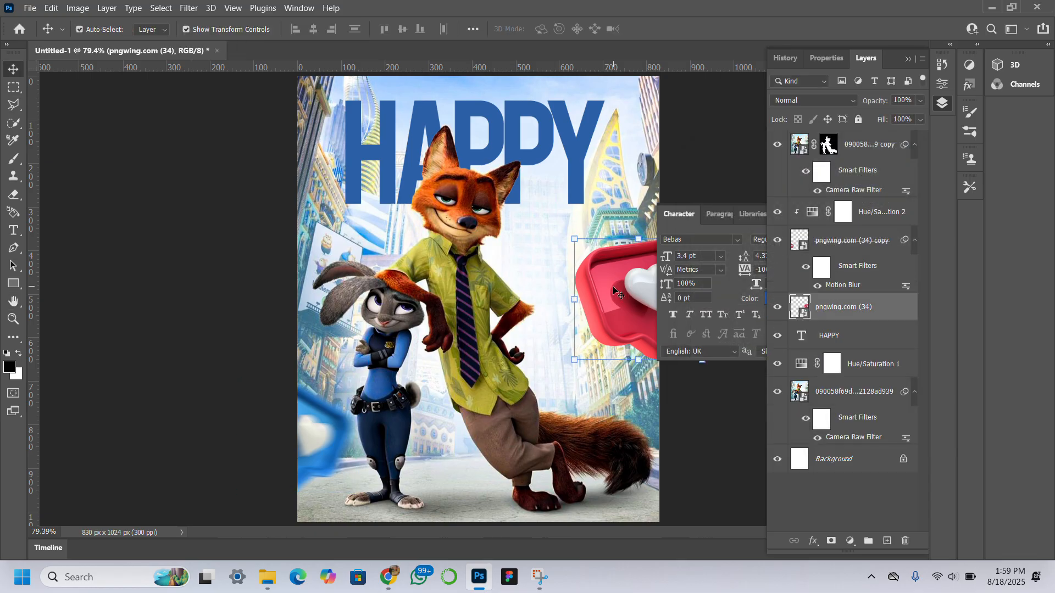
click(868, 214)
drag(867, 214, 850, 307)
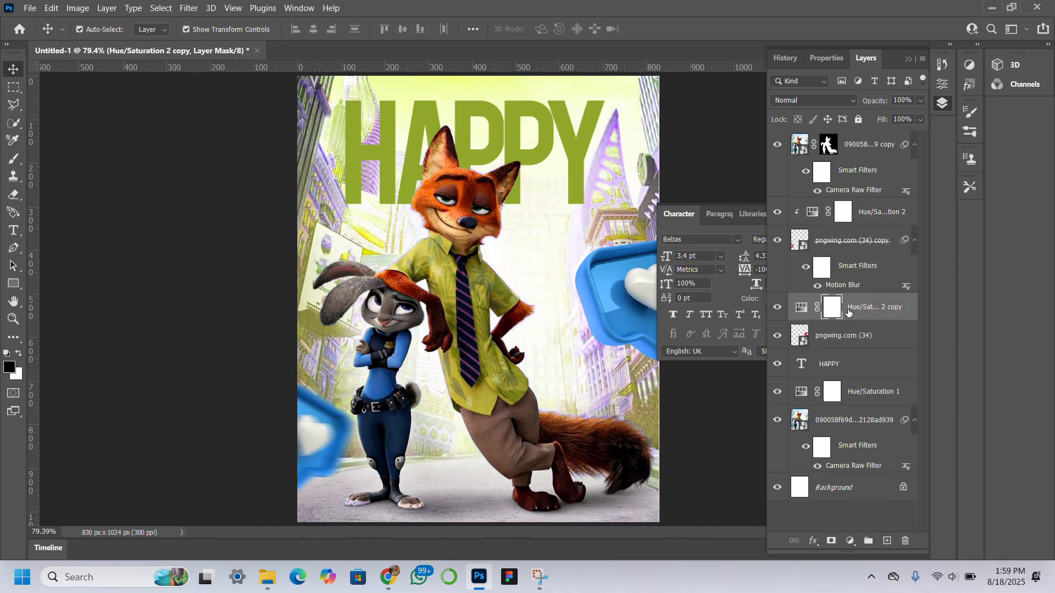
right_click(847, 312)
click(900, 250)
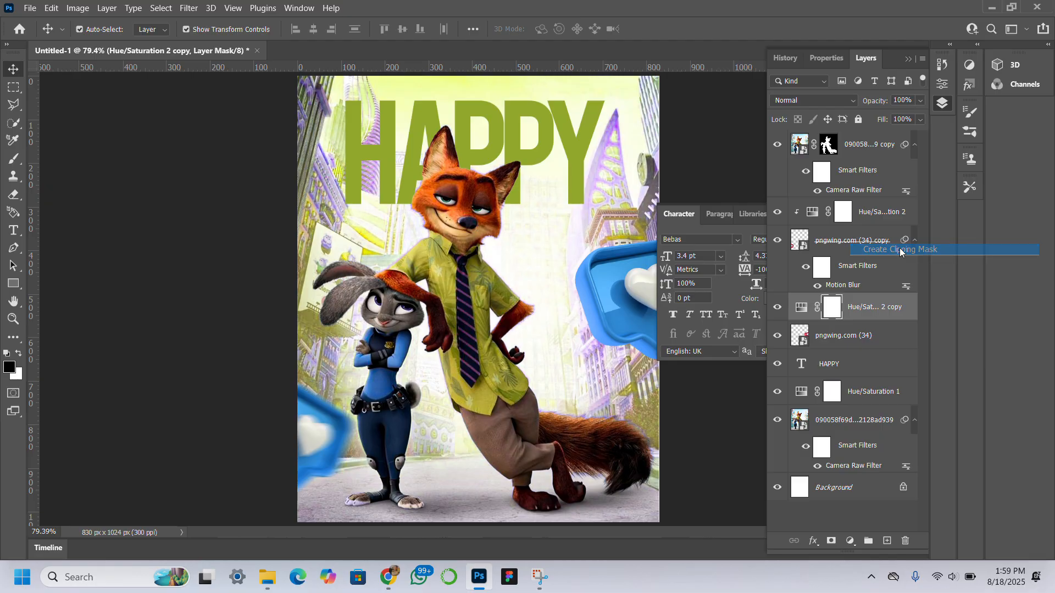
Step: Select the HAPPY text and nudge it upward a few pixels
click(534, 144)
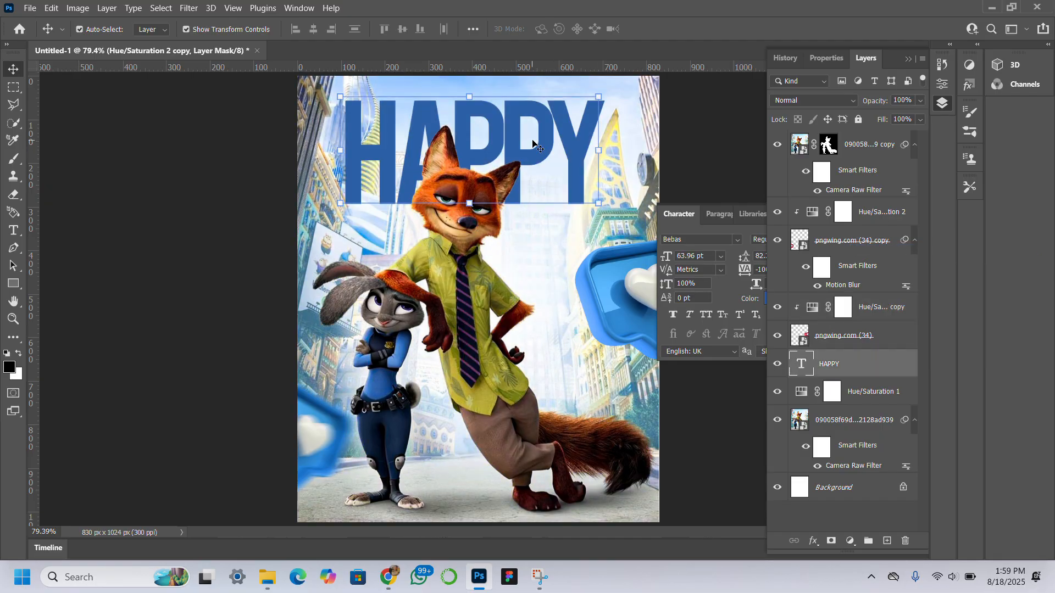
key(Up)
key(Up)
key(Up)
key(Up)
key(Up)
key(Up)
key(Up)
key(Up)
key(Up)
key(Up)
key(Up)
key(Up)
key(Up)
key(Up)
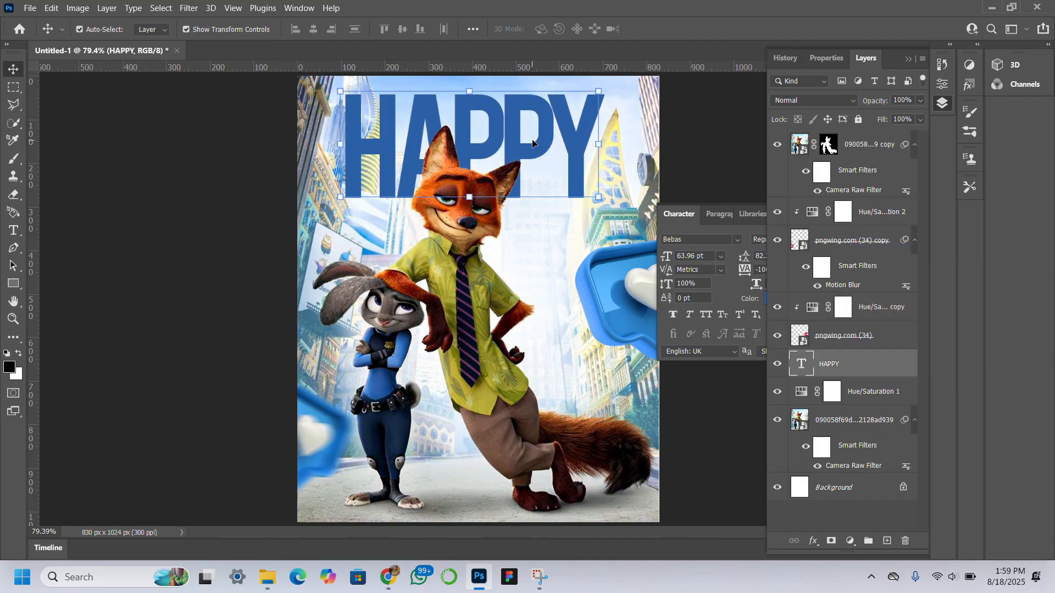
key(Up)
key(Up)
key(Up)
key(Up)
key(Up)
key(Up)
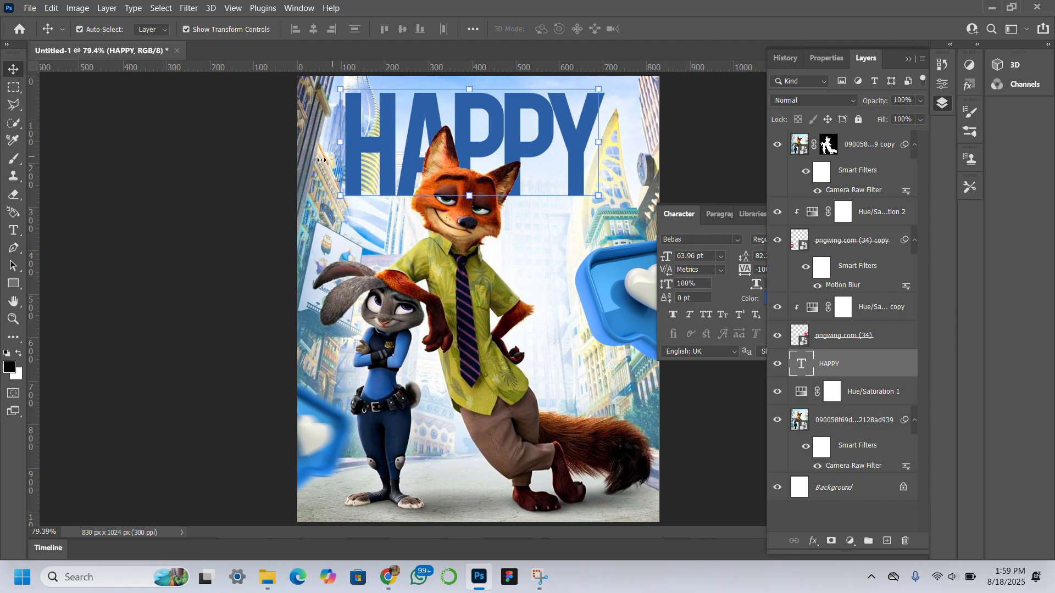
Step: Create a new text layer reading "new week" on the canvas, just above the photo layer
click(376, 235)
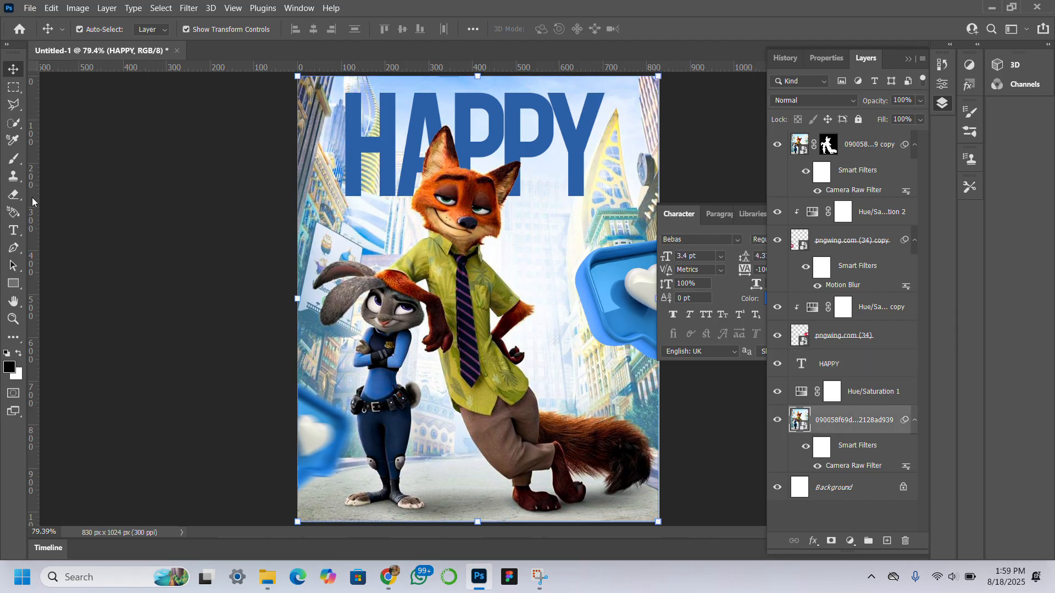
click(13, 231)
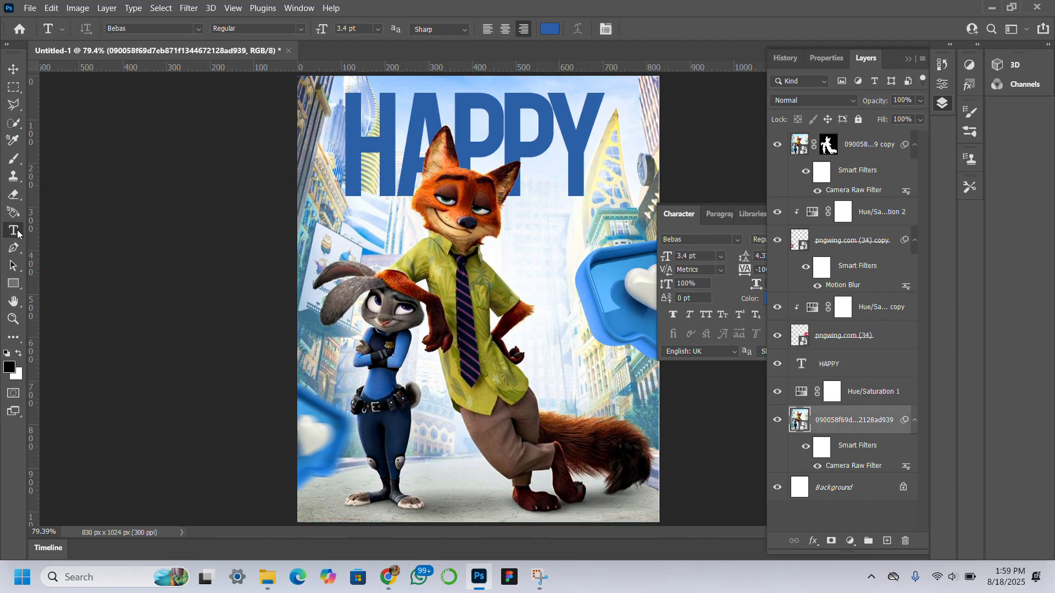
click(353, 219)
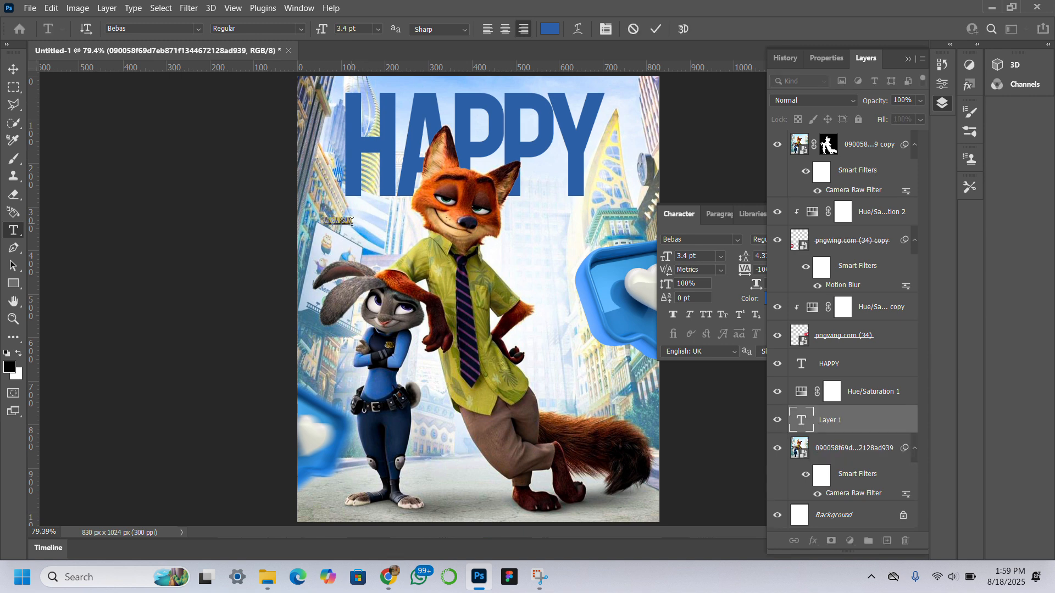
key(BackSpace)
click(14, 69)
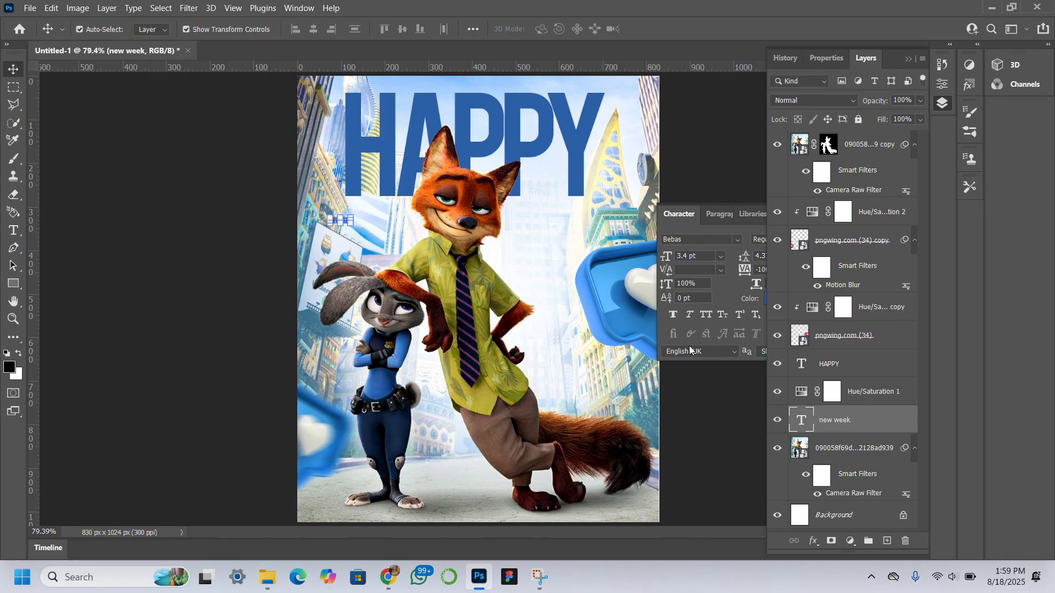
Step: Set the new week text size to 43 pt and move it just below the HAPPY title
click(723, 239)
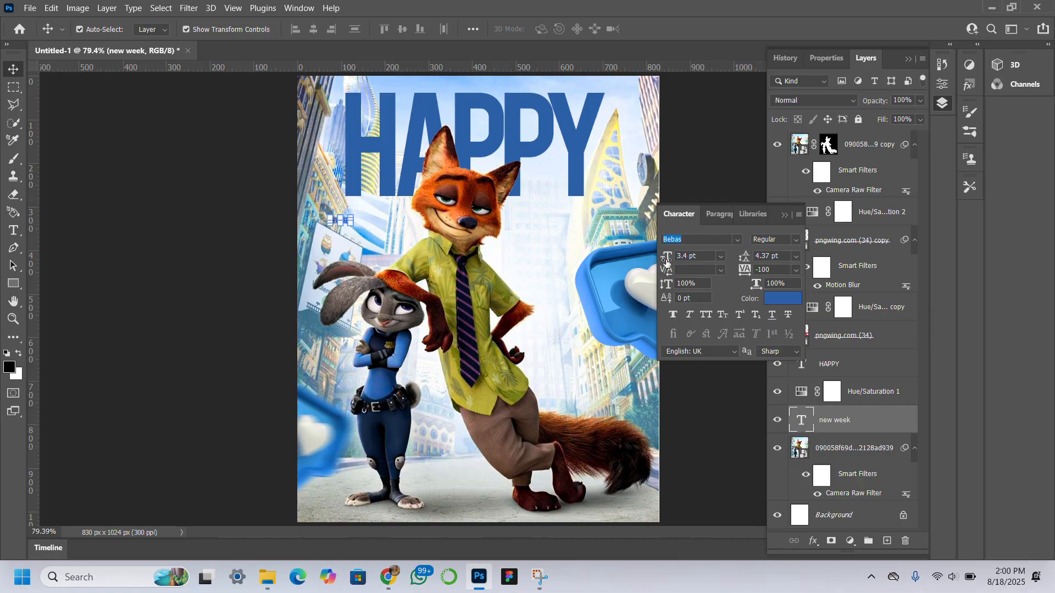
drag(667, 261, 692, 263)
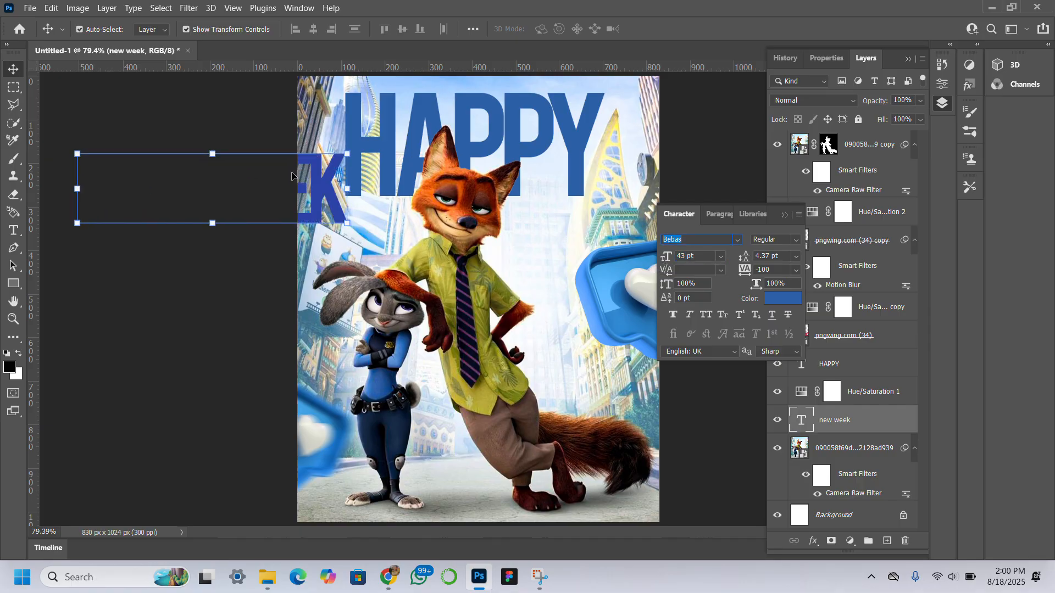
drag(327, 189, 574, 242)
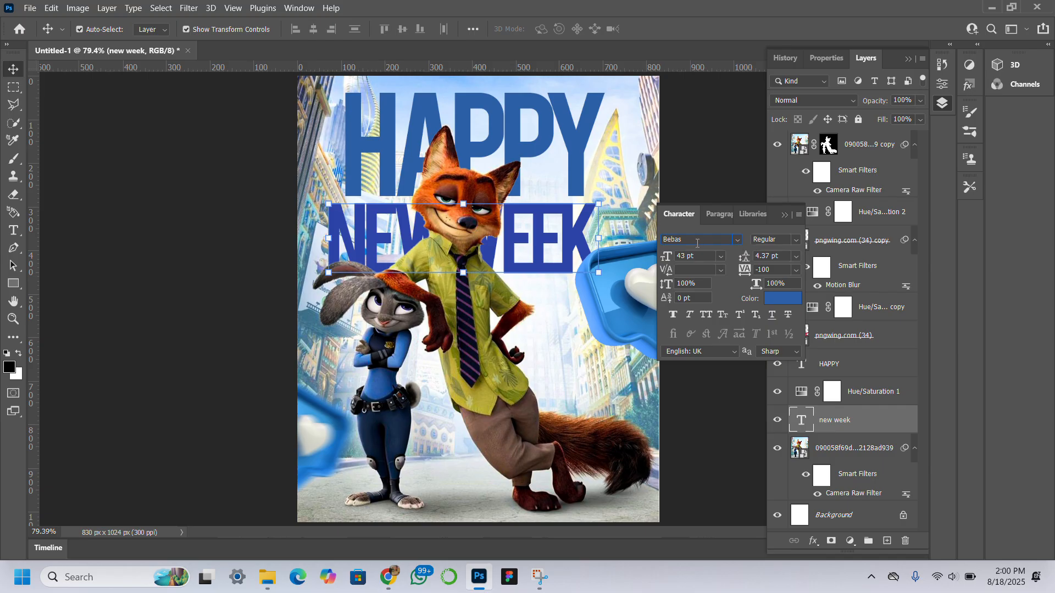
Step: Change the new week text font to Monument Extended
click(738, 240)
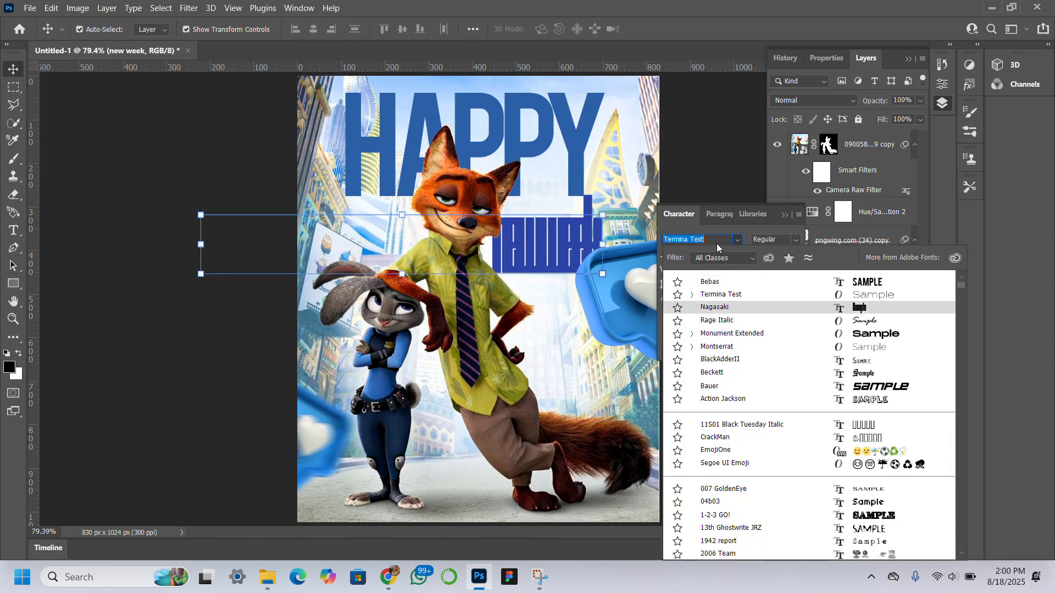
click(810, 334)
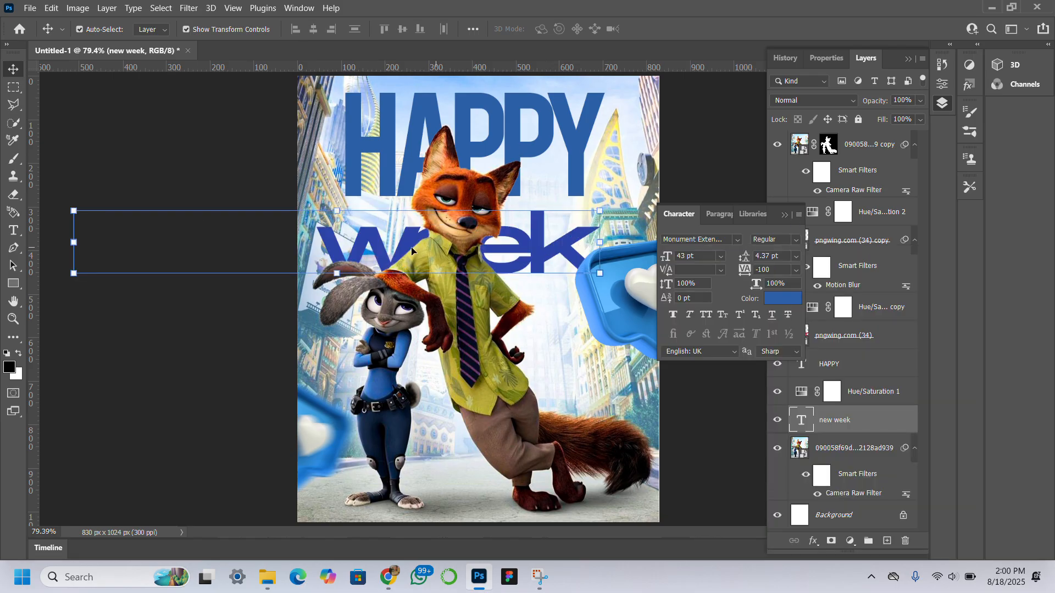
Step: Reposition the new week text and scale it down to about 53% under HAPPY
drag(540, 261, 595, 233)
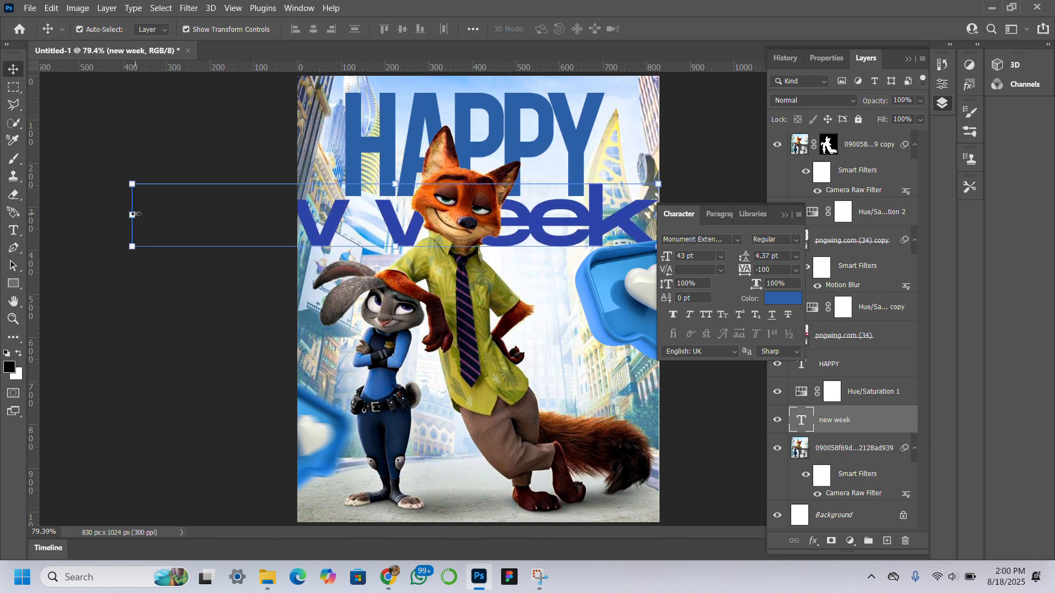
drag(142, 225, 422, 231)
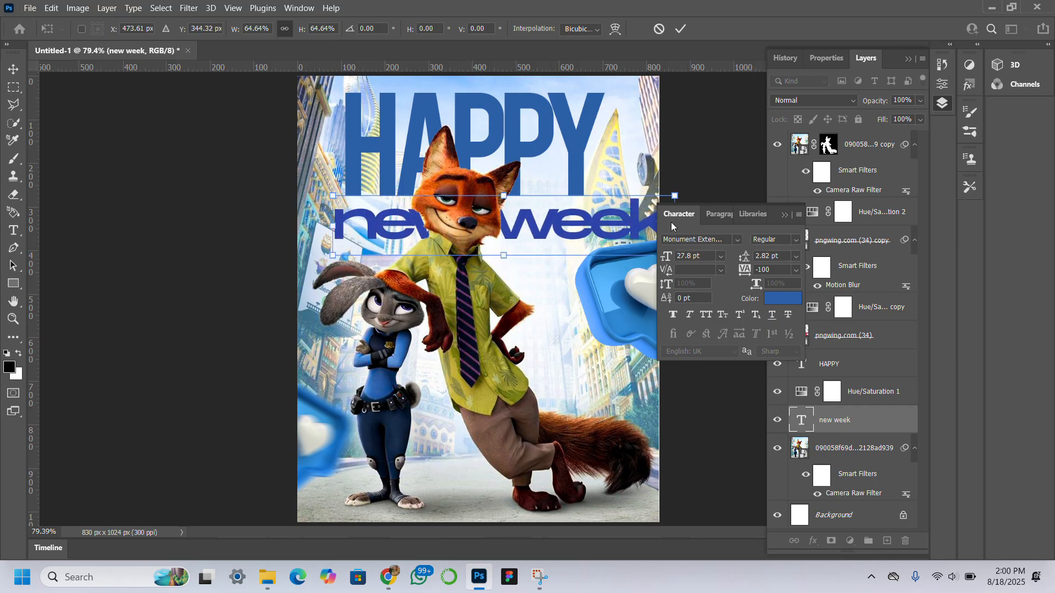
drag(676, 196, 612, 208)
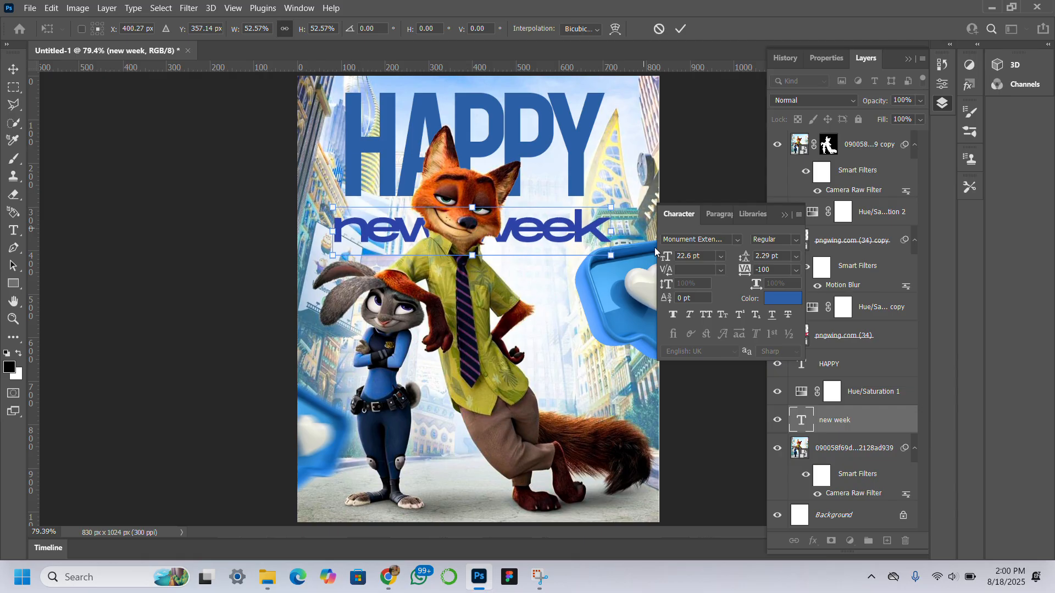
key(Return)
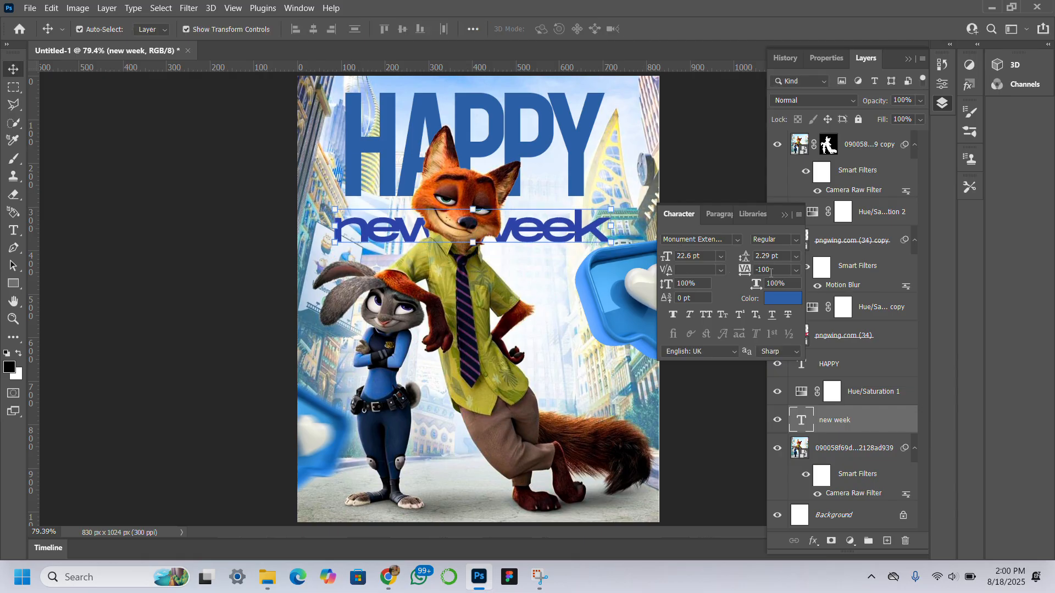
Step: Set the new week tracking to 0 and rescale it to about 84%, centred under HAPPY
drag(748, 273, 756, 274)
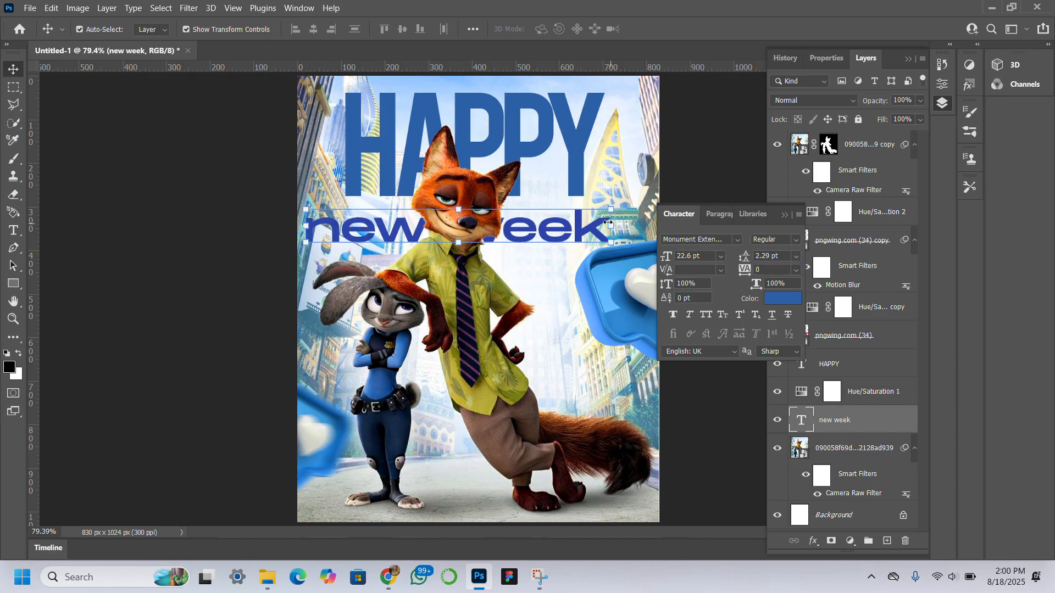
drag(607, 221, 509, 221)
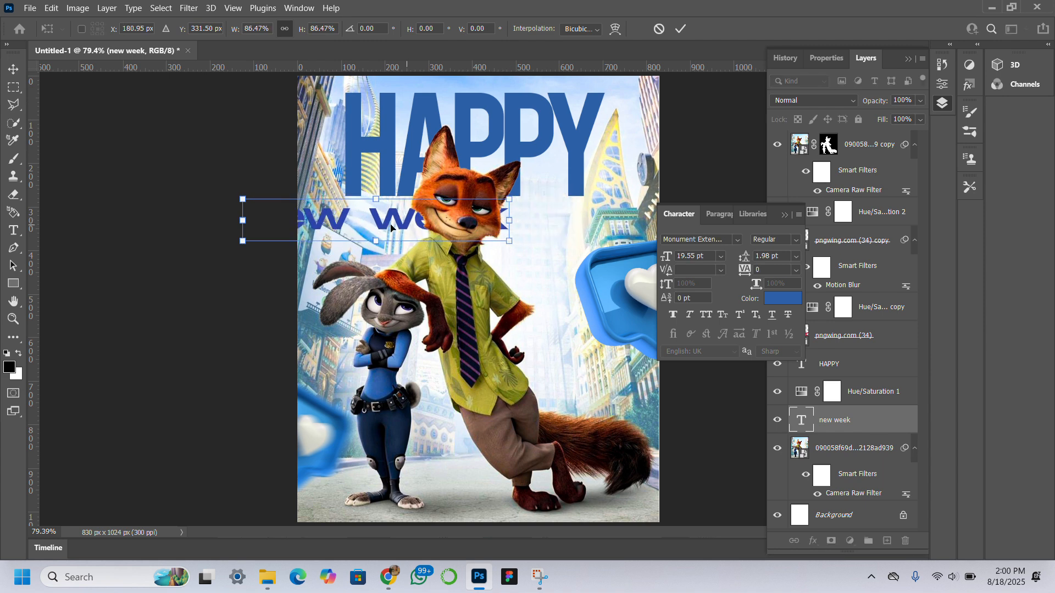
drag(386, 227, 490, 232)
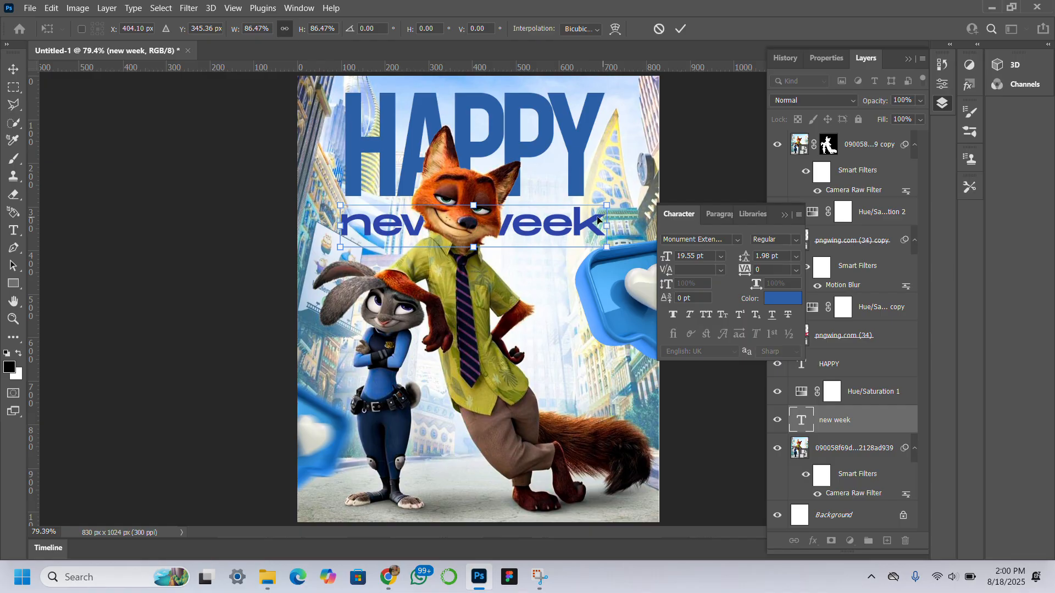
drag(609, 225, 598, 225)
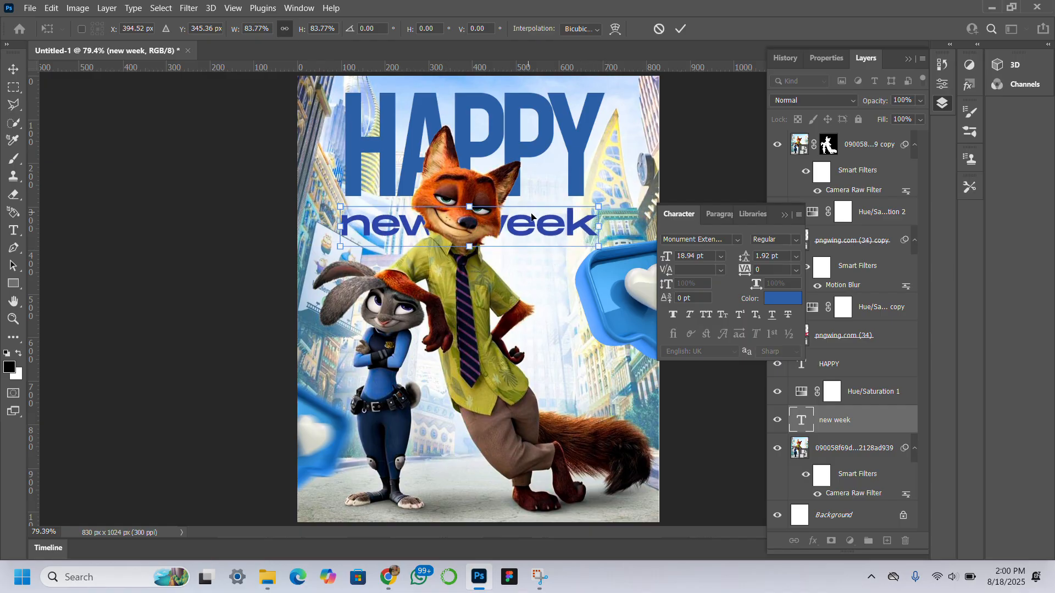
key(Return)
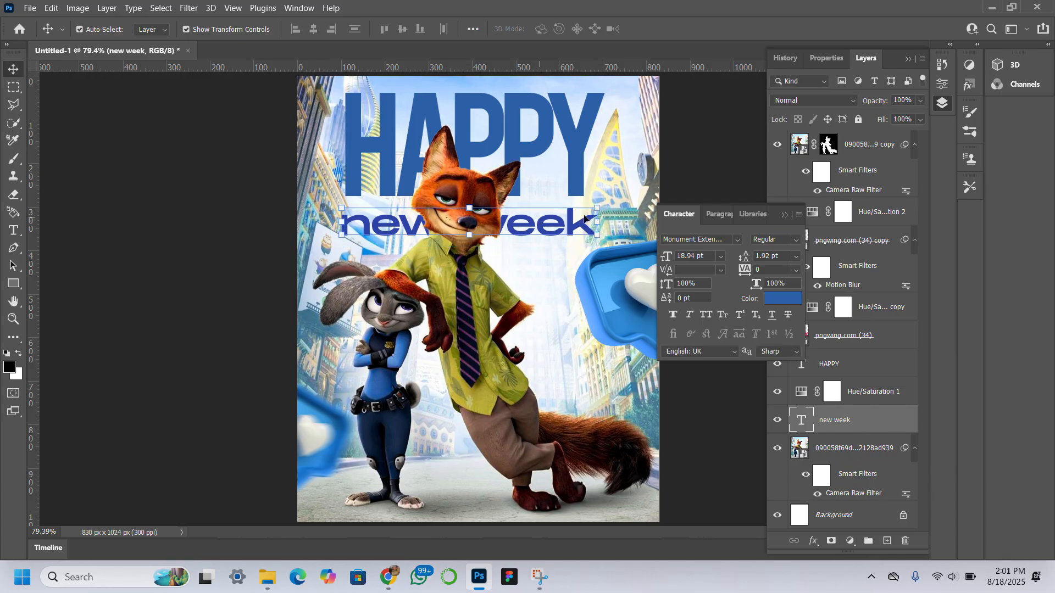
Step: Try adding a Gradient Overlay to the new week text, with its first stop sampled from the HAPPY blue
click(896, 419)
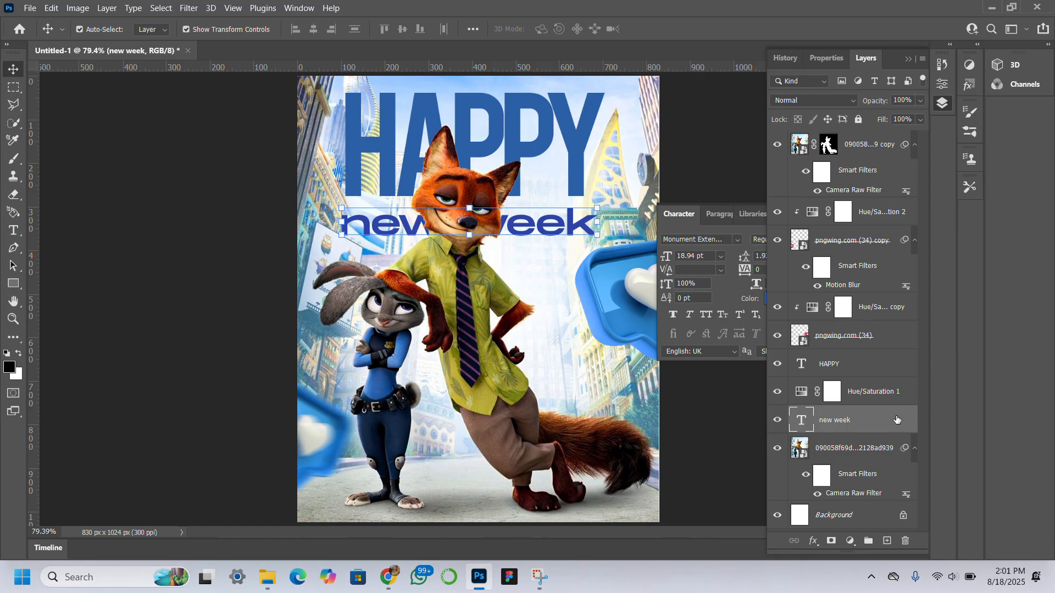
double_click(896, 420)
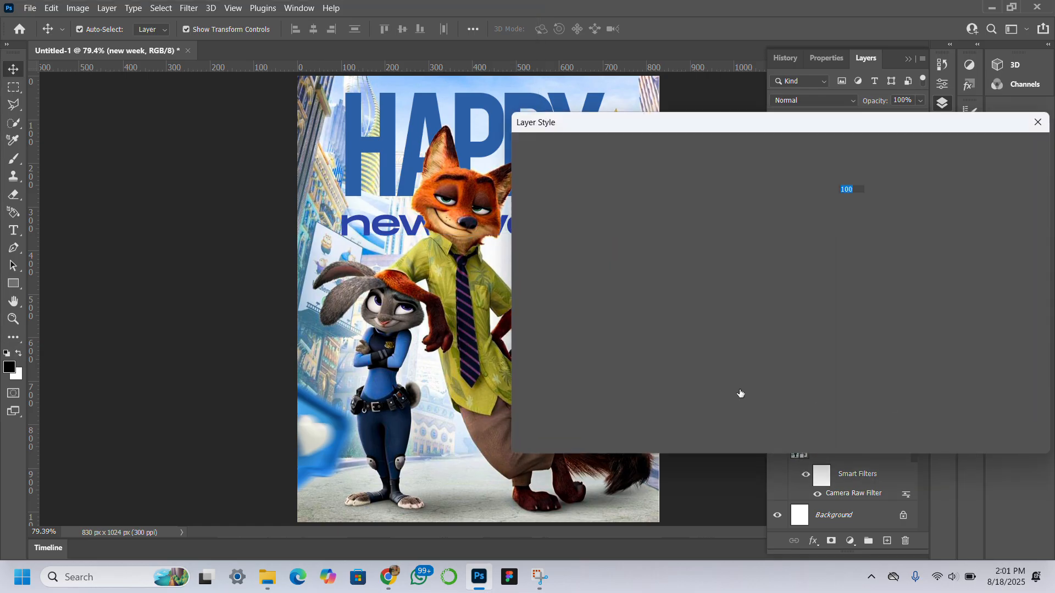
click(526, 312)
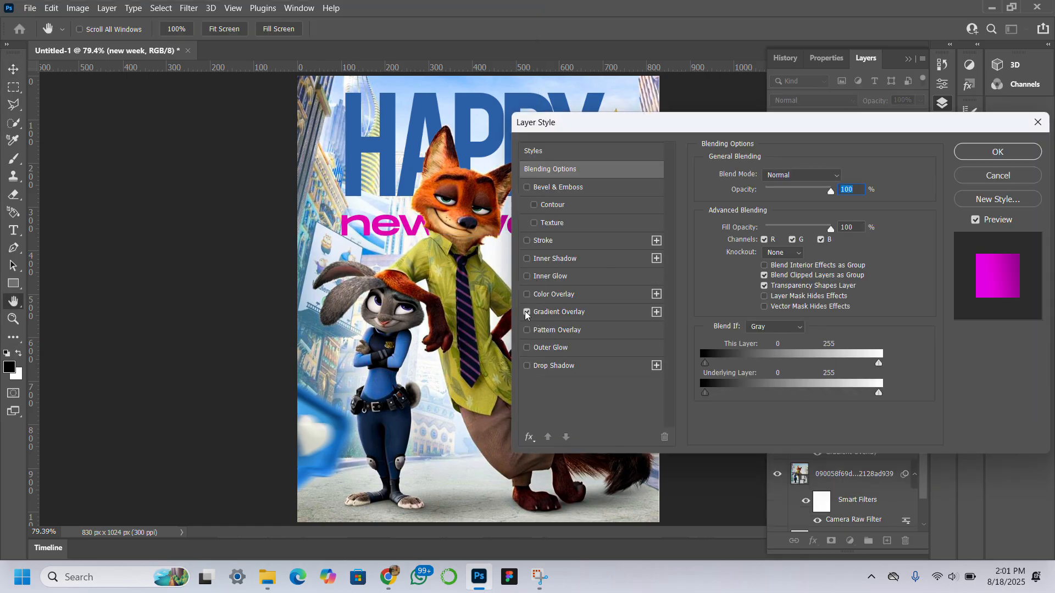
click(566, 312)
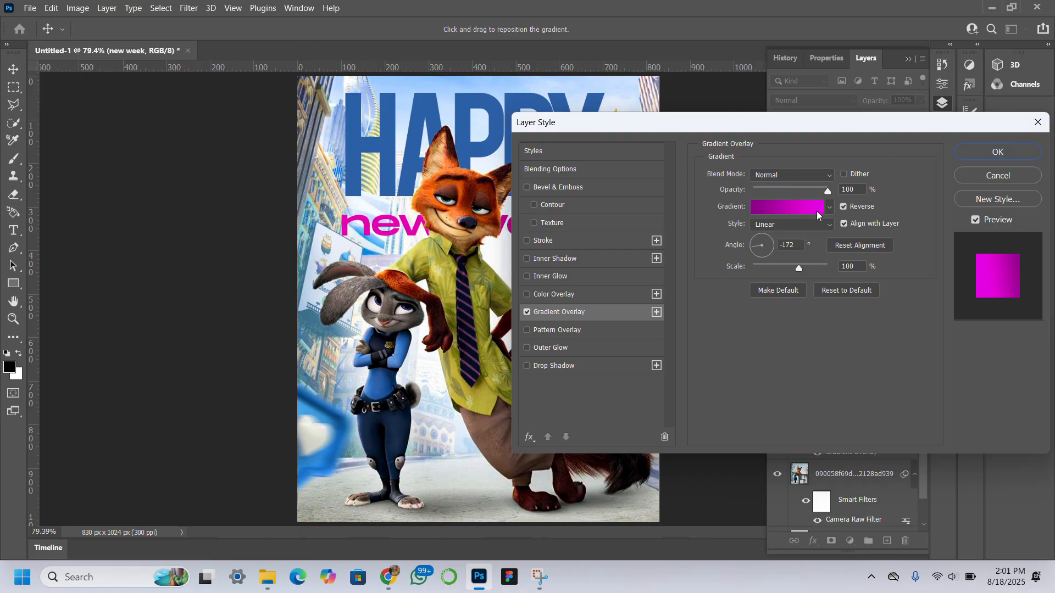
click(797, 211)
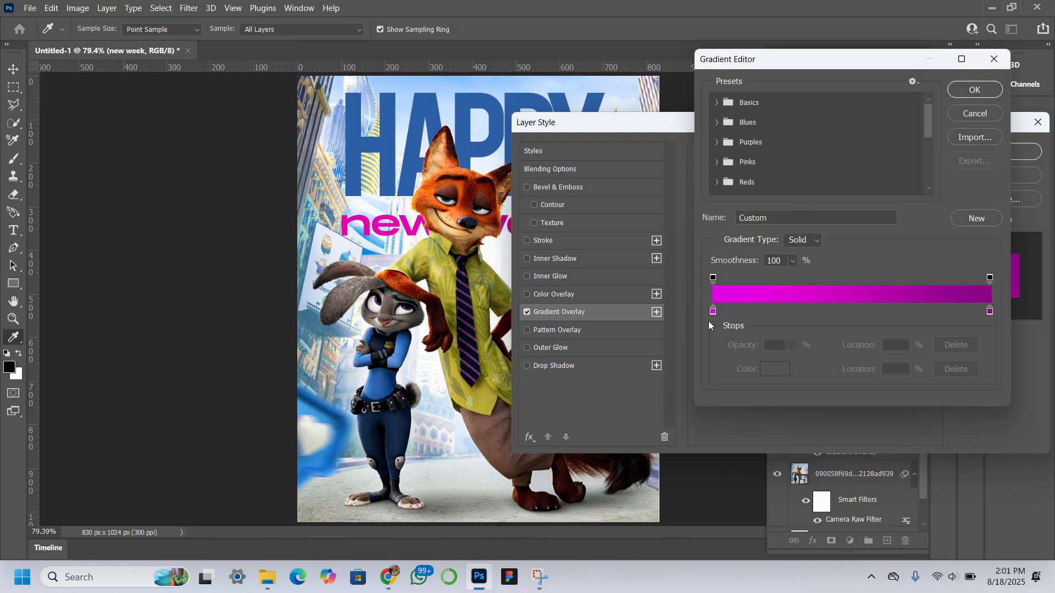
click(714, 312)
double_click(714, 312)
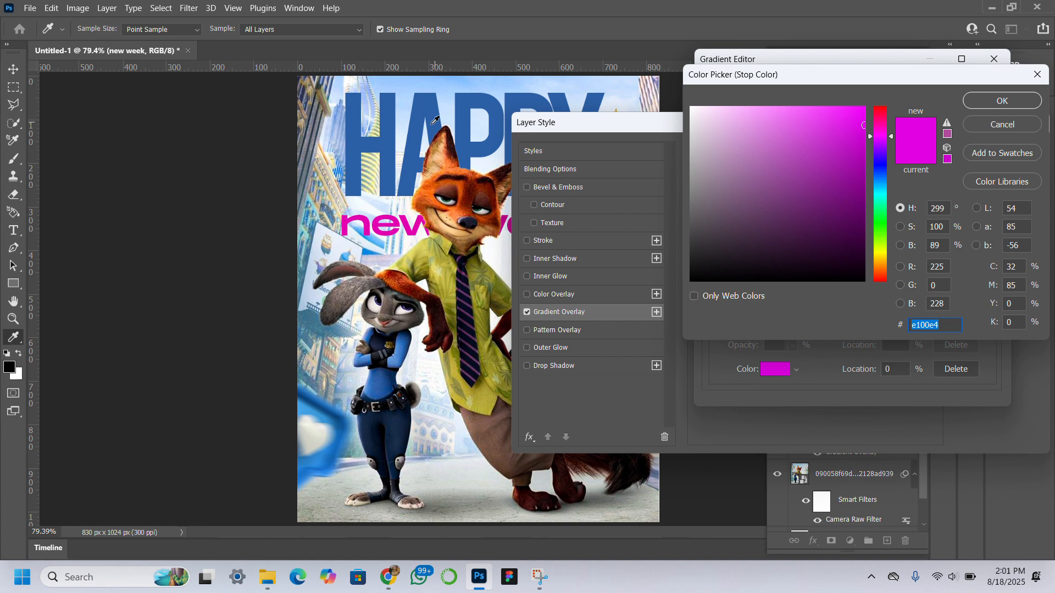
click(432, 124)
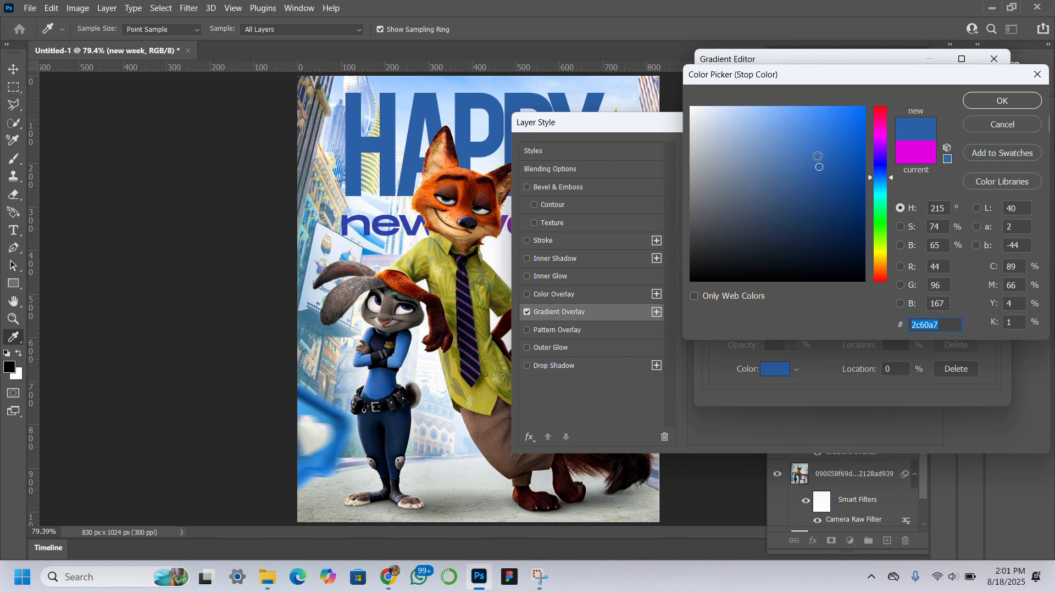
click(843, 172)
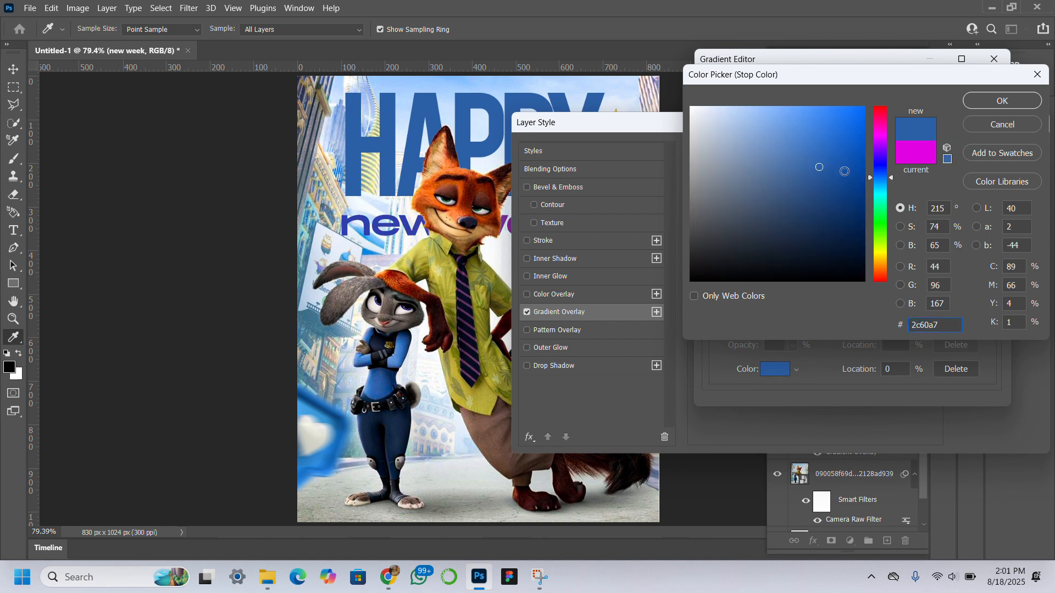
click(993, 104)
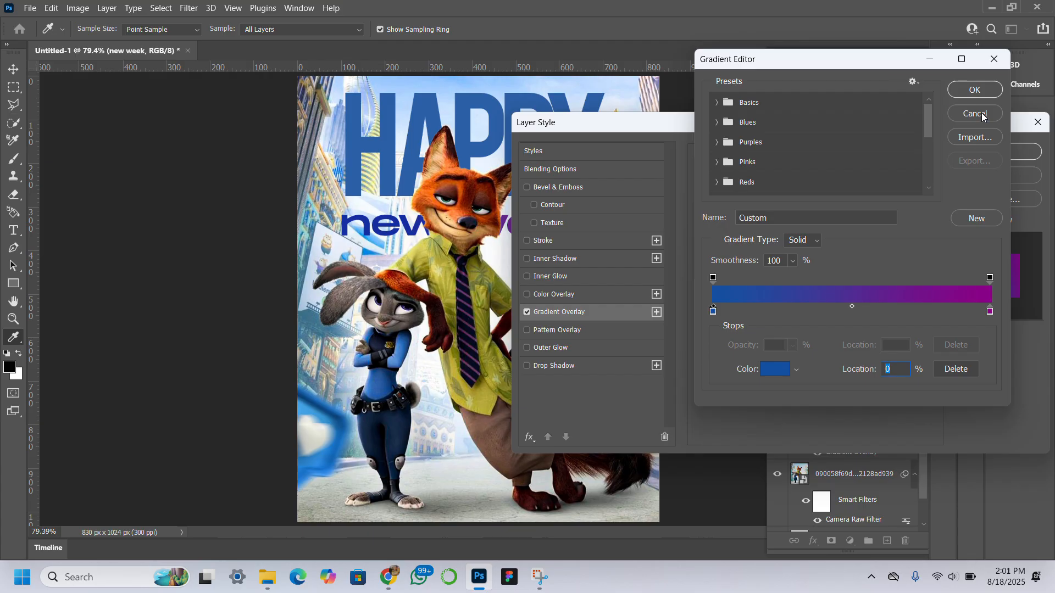
click(981, 113)
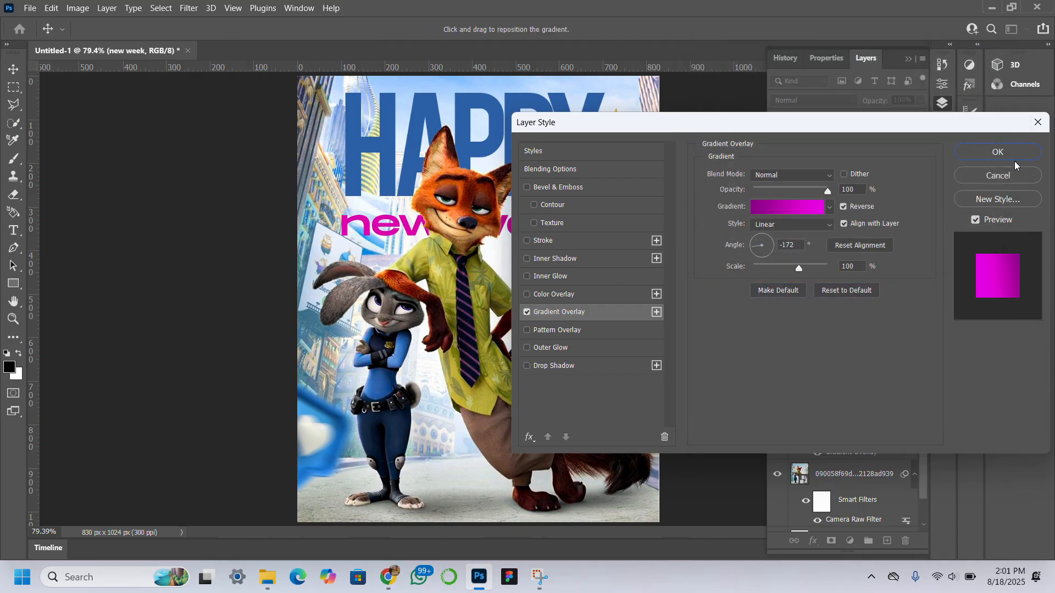
click(998, 185)
Step: Recolour the HAPPY text to #2c43a7, sampled from the new week text
click(540, 155)
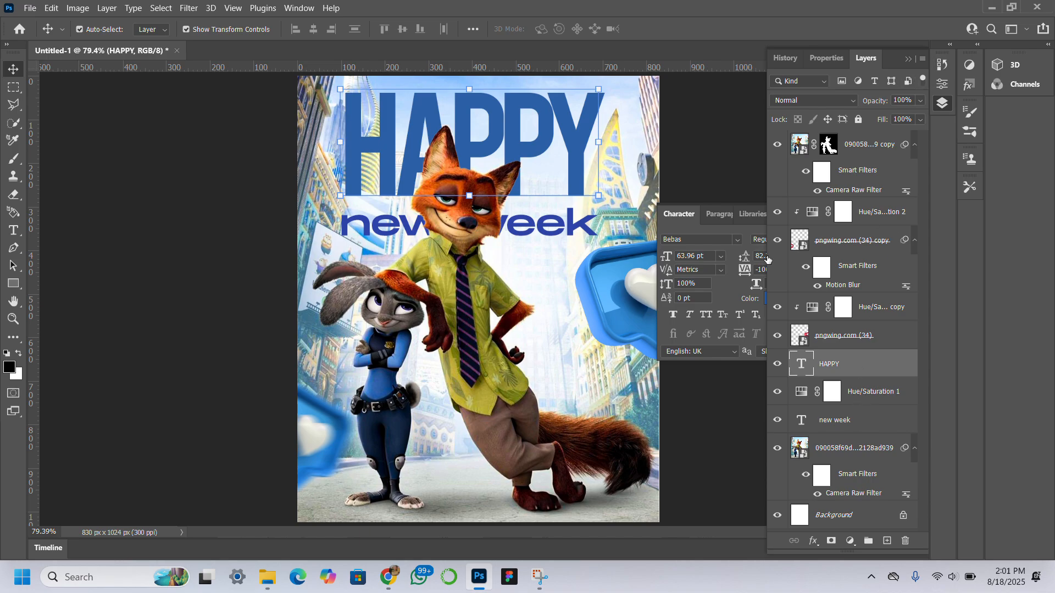
click(733, 294)
click(784, 298)
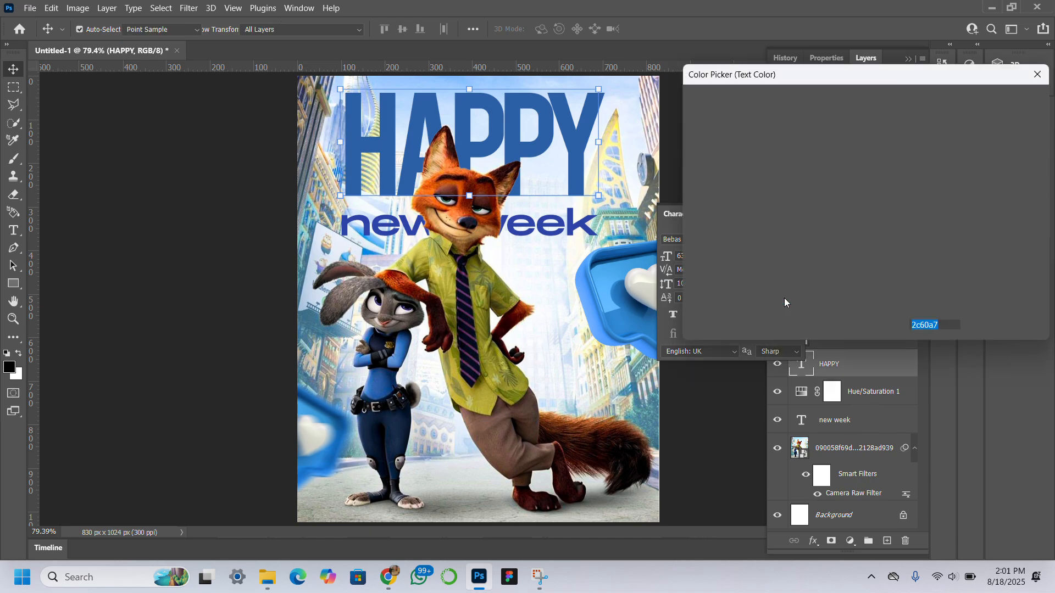
click(515, 220)
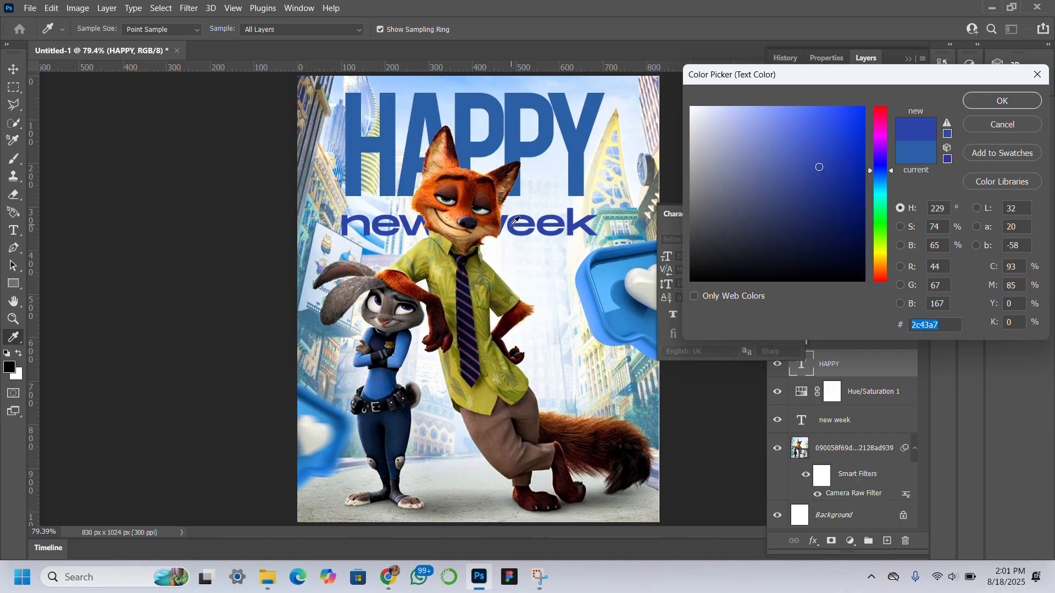
click(979, 106)
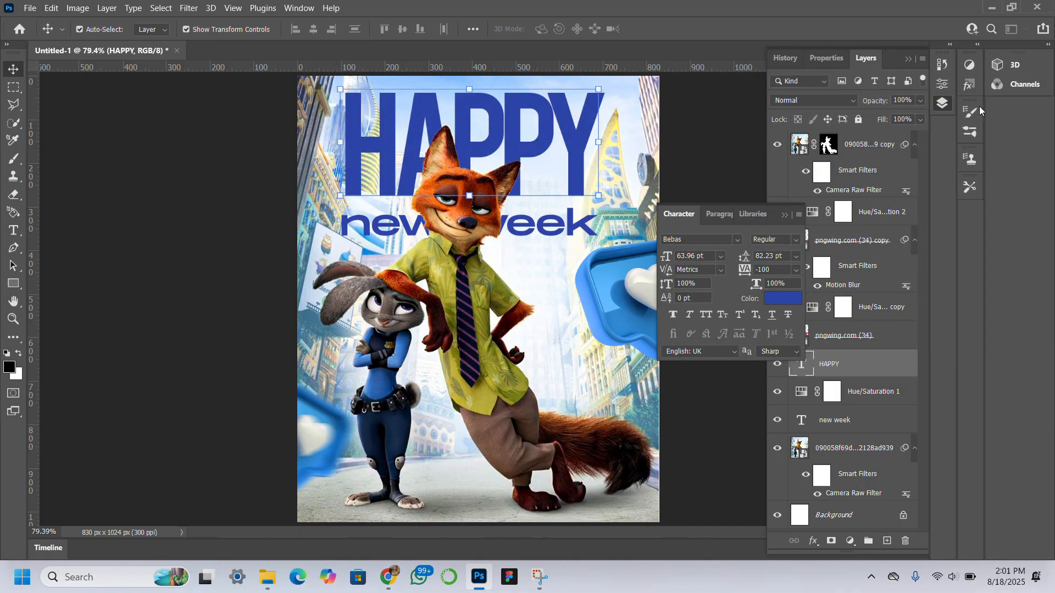
Step: Add a Gradient Overlay to the new week text and set its first colour stop to #2c43a7, sampled from HAPPY
click(782, 216)
click(868, 419)
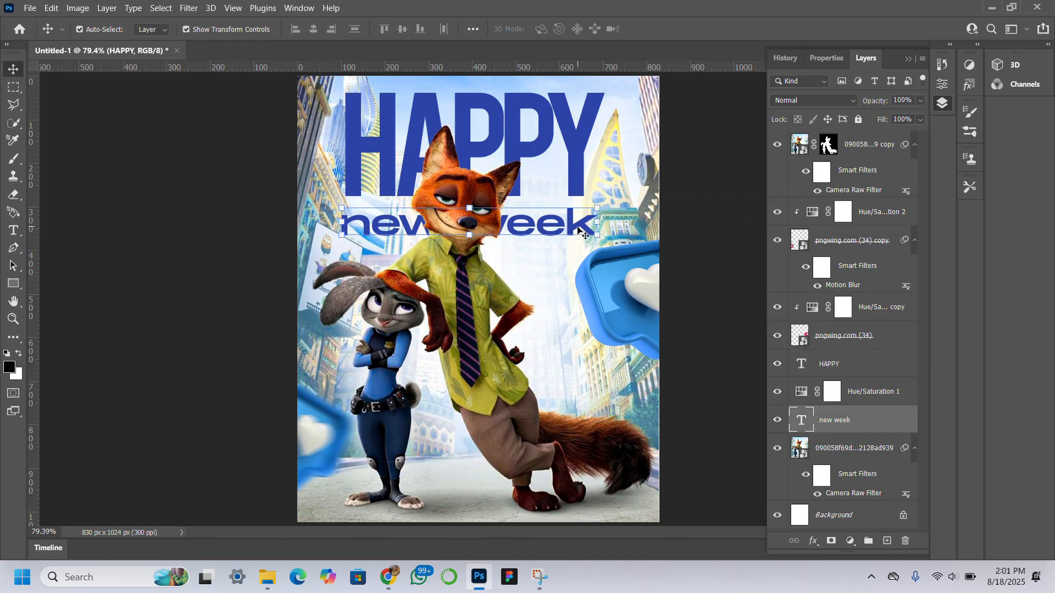
double_click(872, 430)
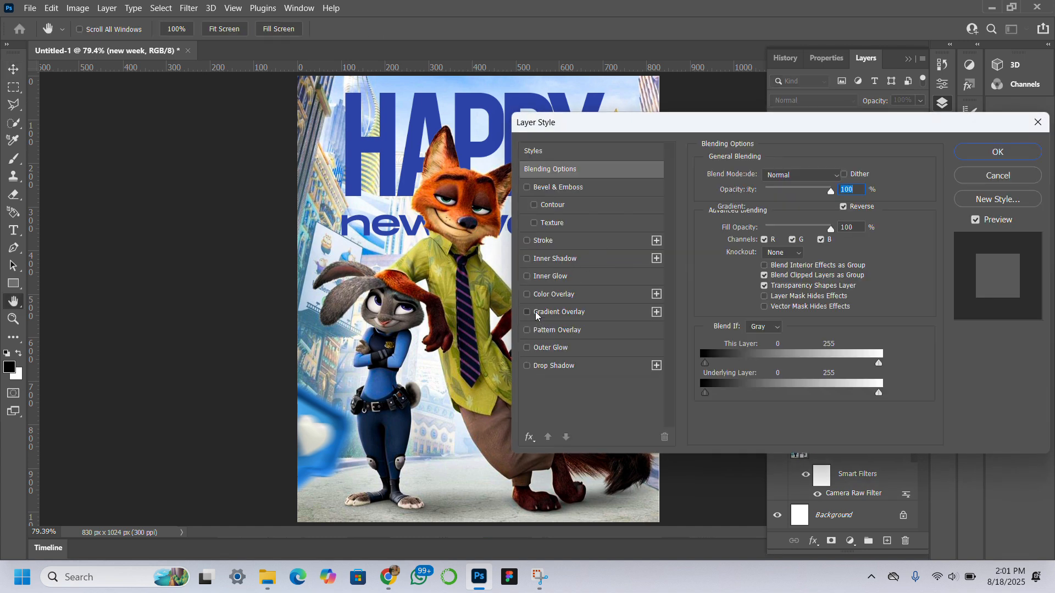
click(537, 313)
click(772, 212)
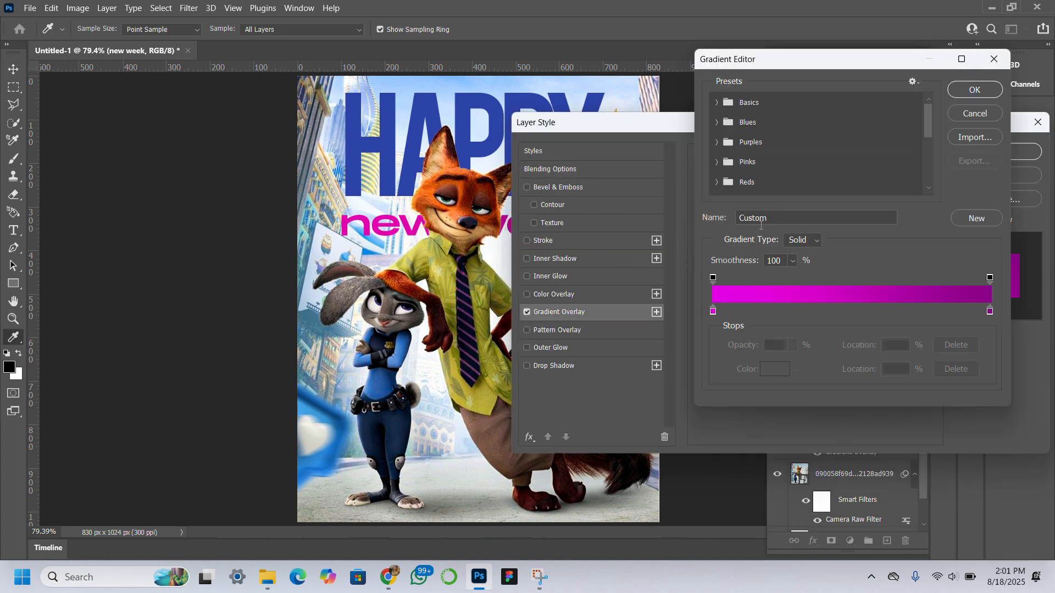
click(713, 312)
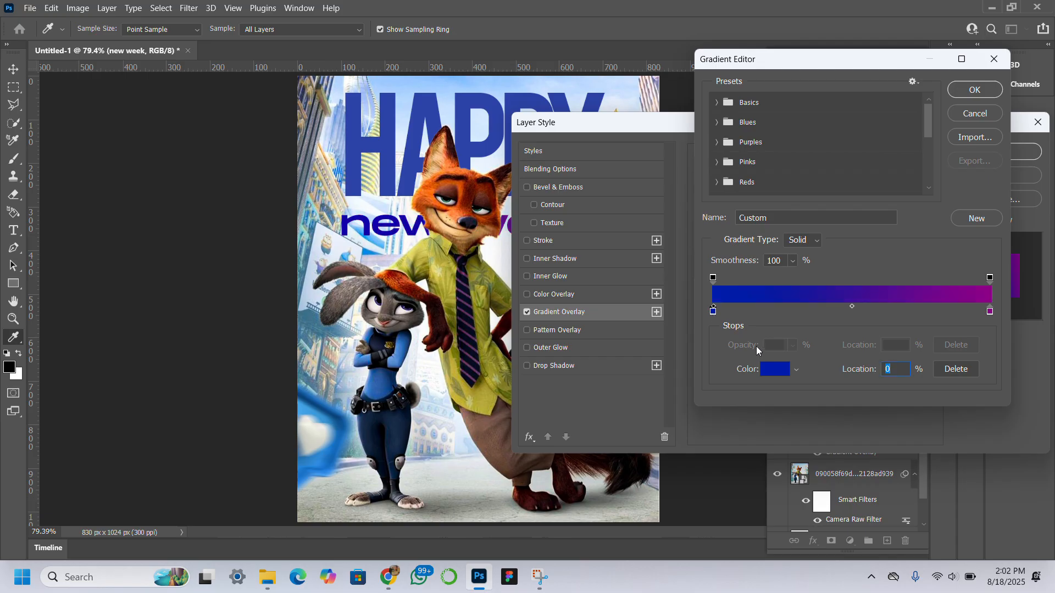
click(773, 369)
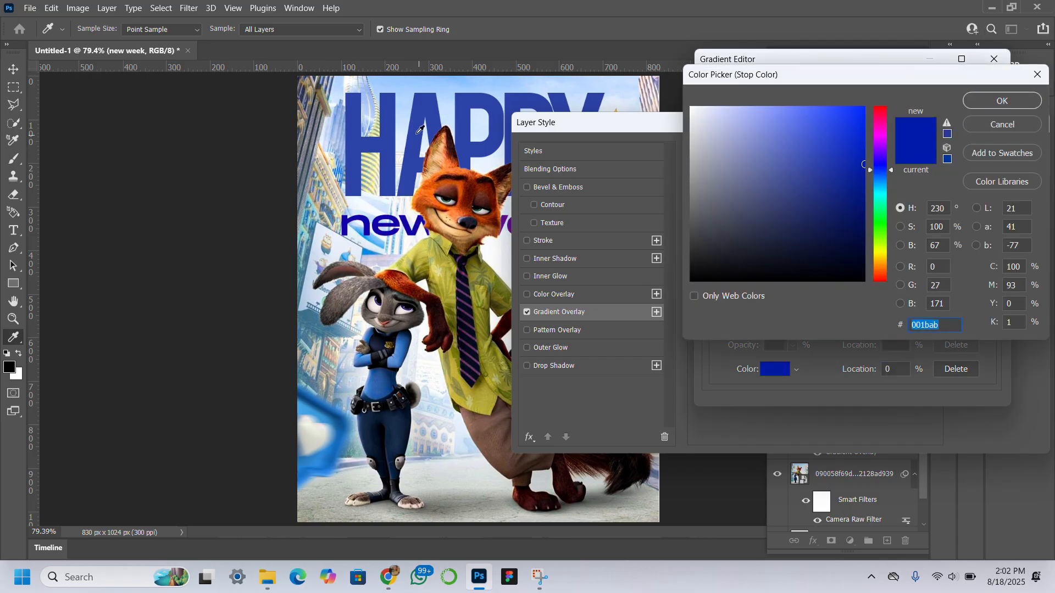
click(417, 124)
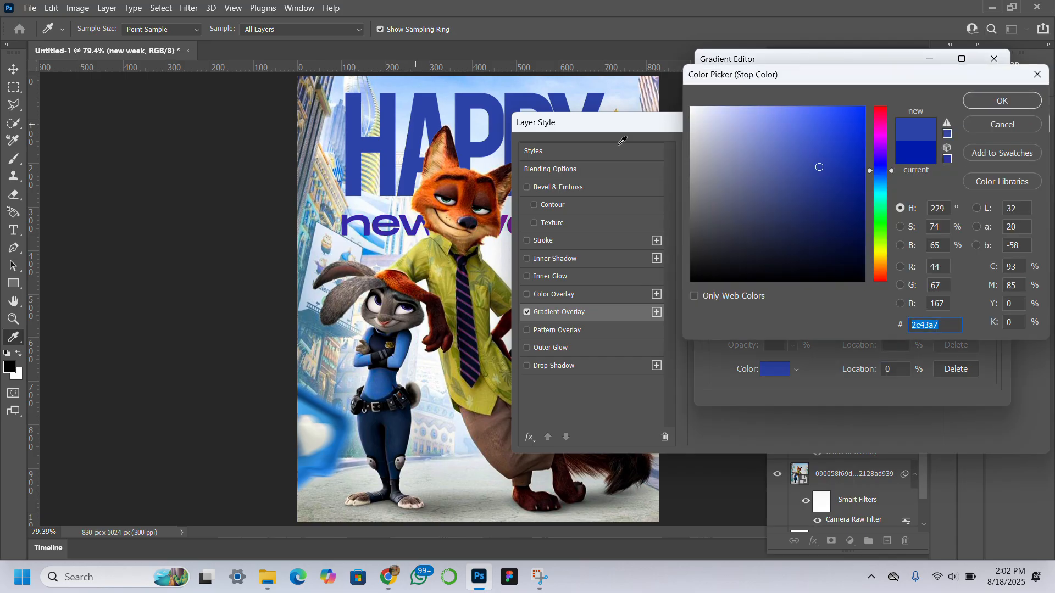
click(1003, 99)
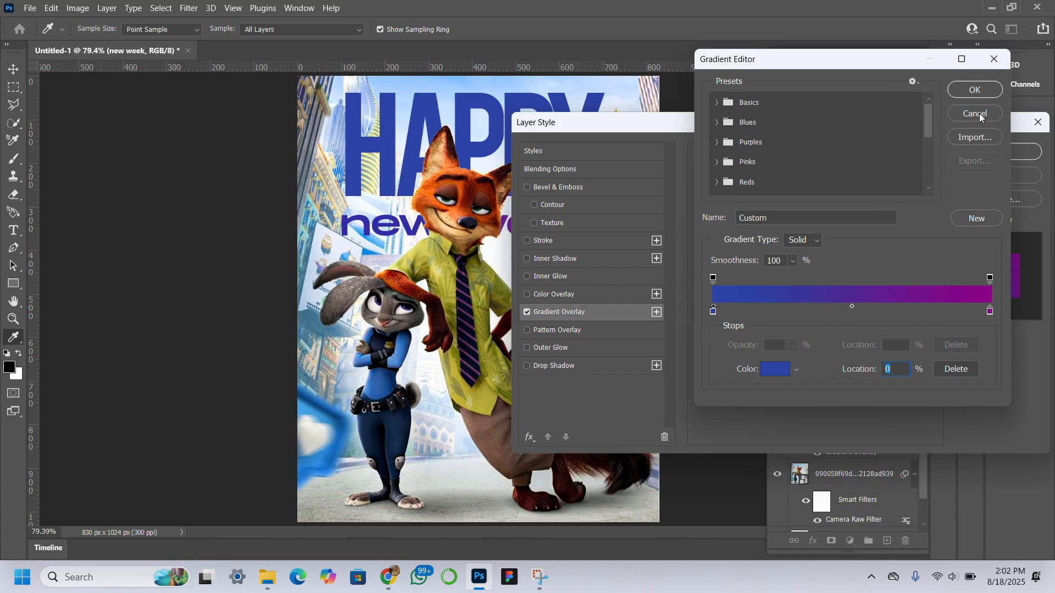
Step: Set the gradient's end colour stop to a lighter blue, #4c6dff
click(989, 311)
double_click(989, 312)
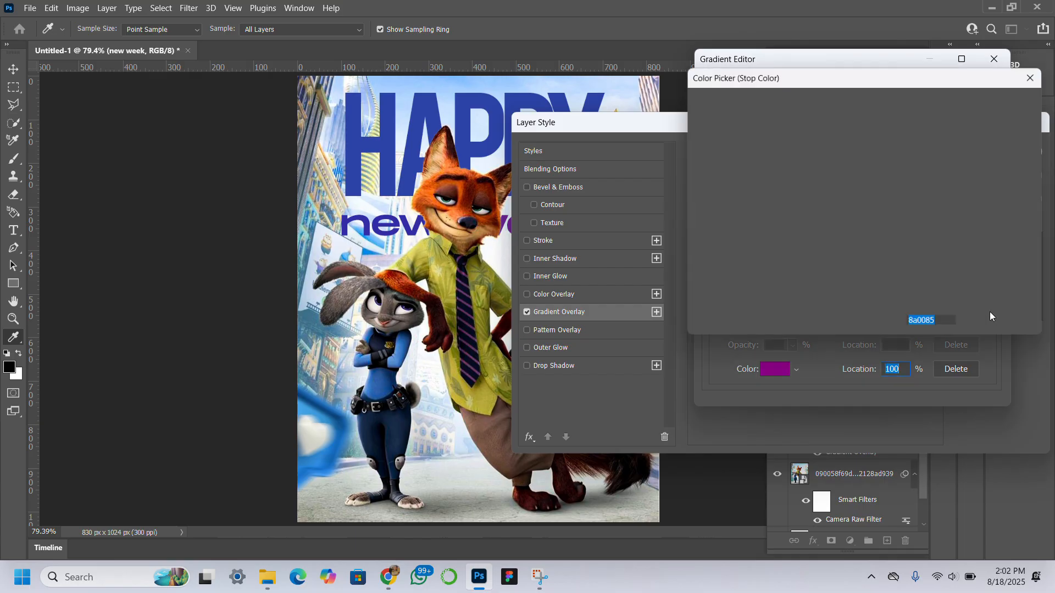
click(411, 174)
click(784, 111)
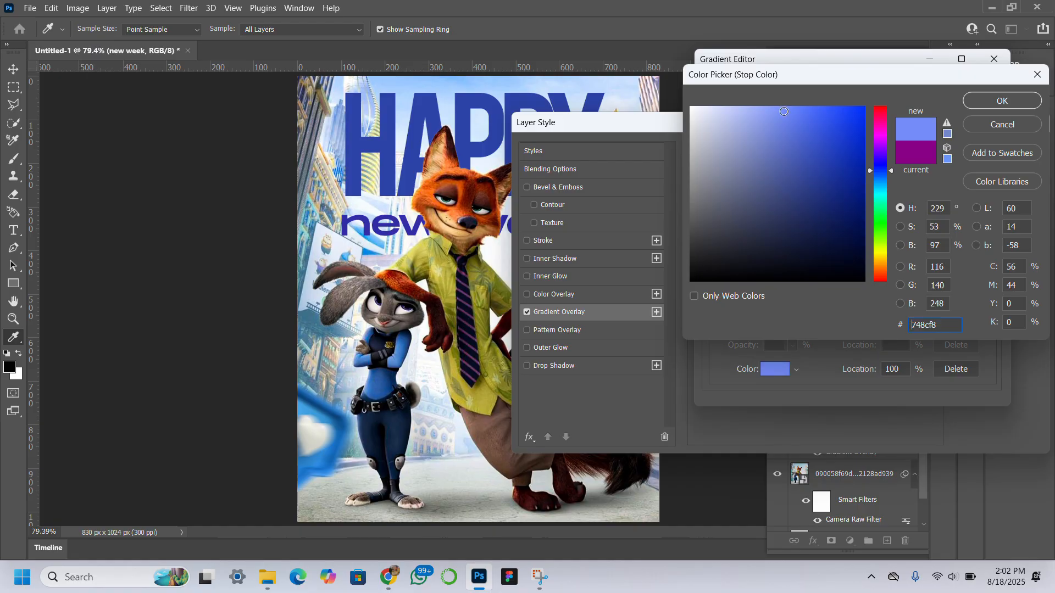
mouse_move(785, 110)
mouse_down()
mouse_move(812, 93)
mouse_move(813, 74)
mouse_up()
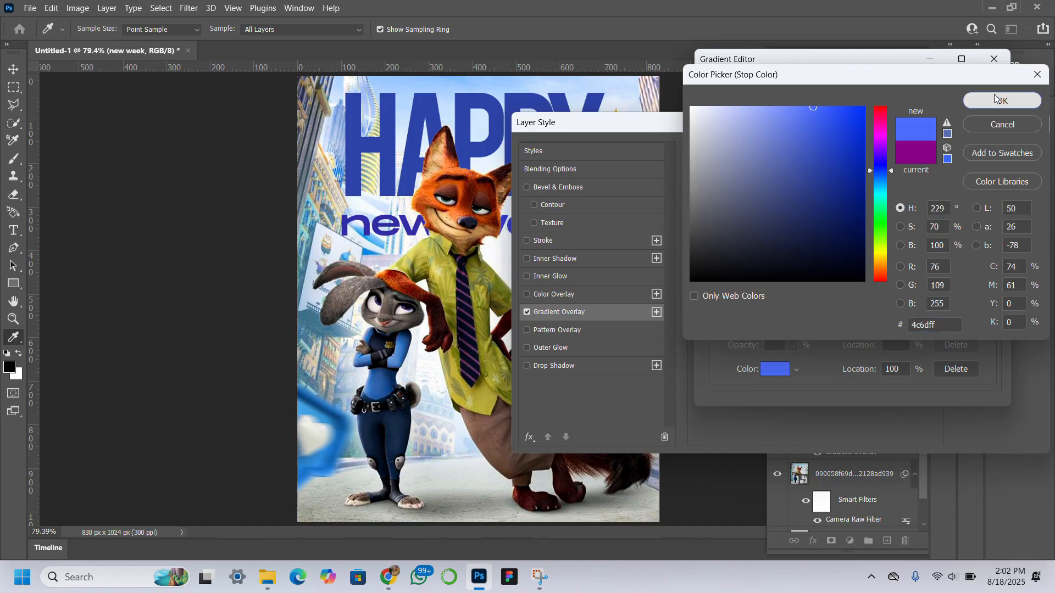
click(989, 105)
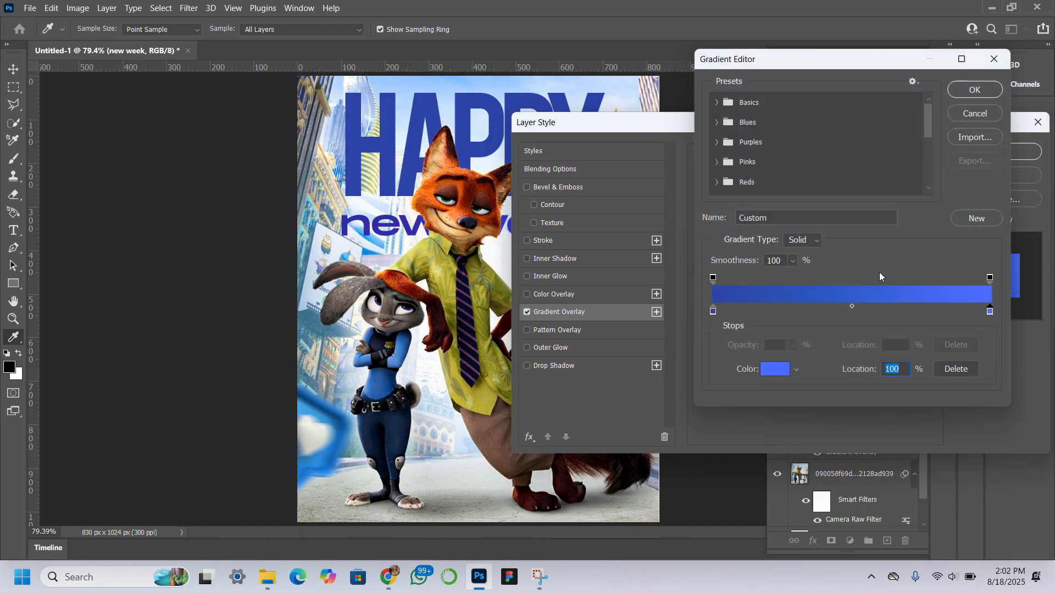
Step: Set the gradient's end opacity stop to 0% and confirm the gradient
click(990, 278)
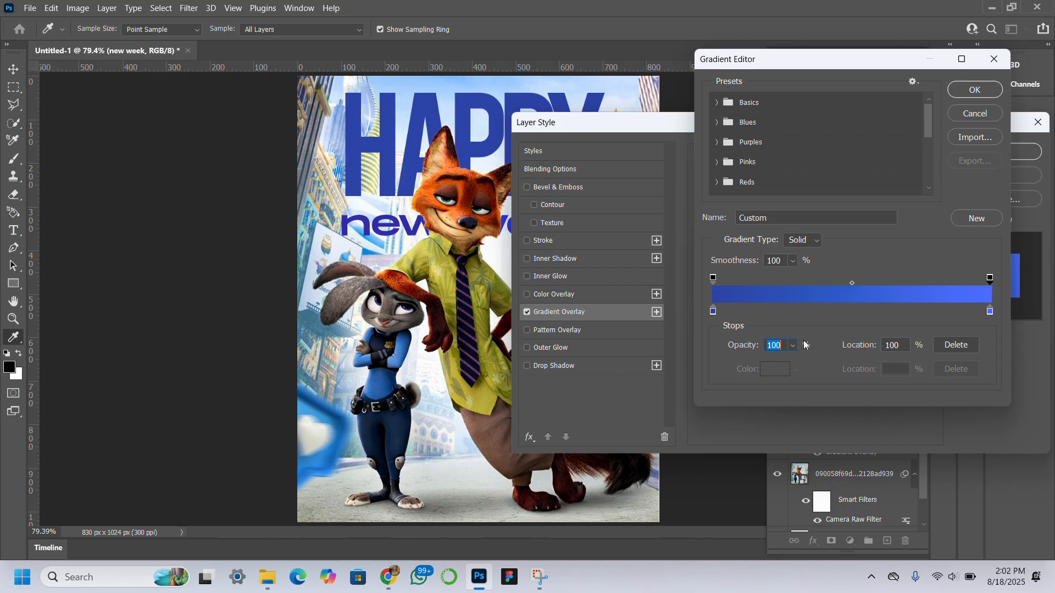
drag(746, 350, 631, 356)
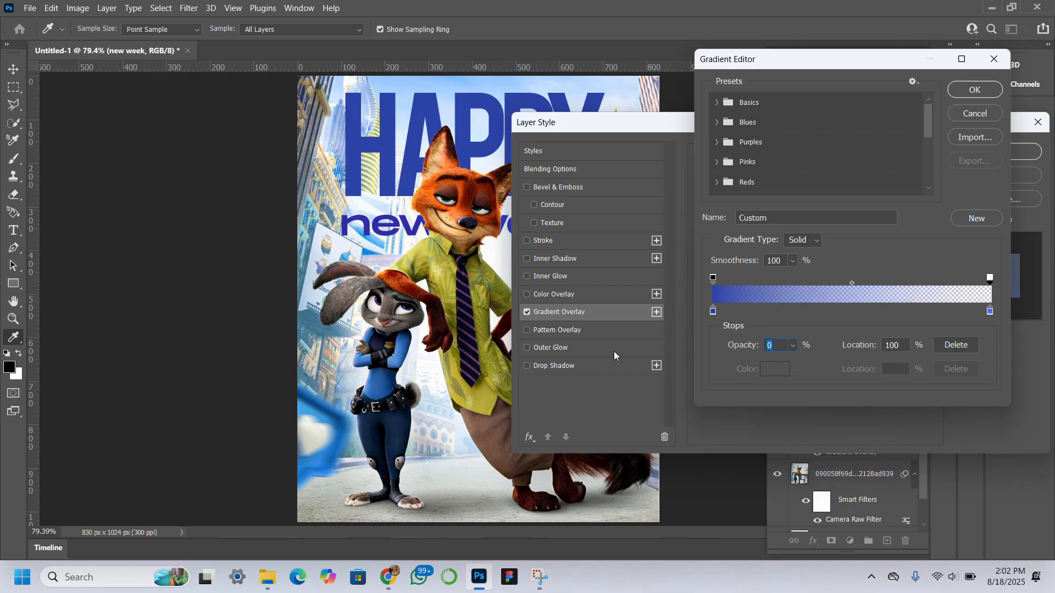
click(974, 90)
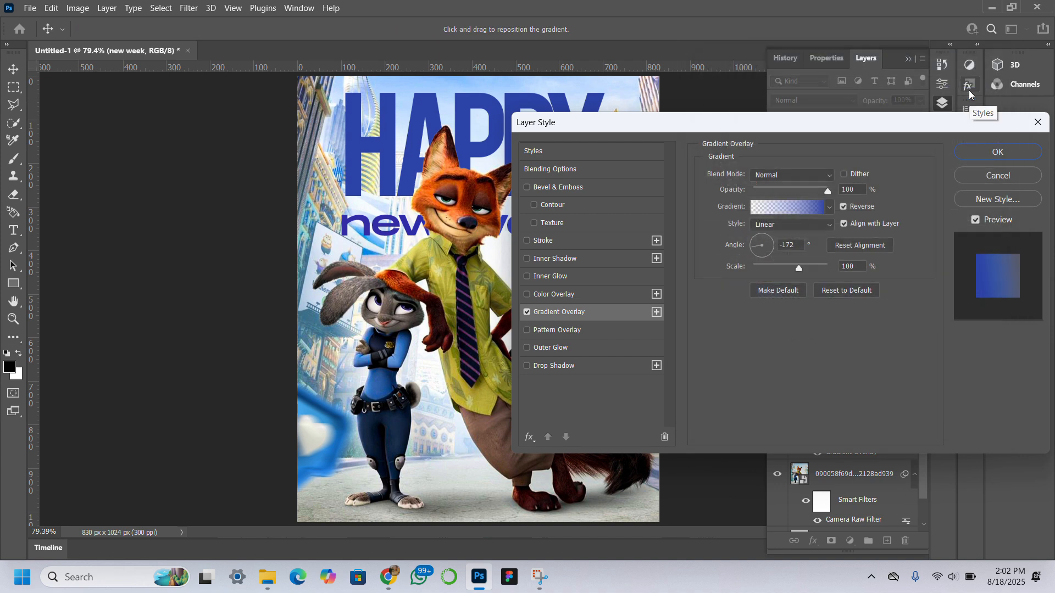
Step: Set the Gradient Overlay angle to -90° with Reverse turned off and apply the layer style
click(761, 256)
click(761, 256)
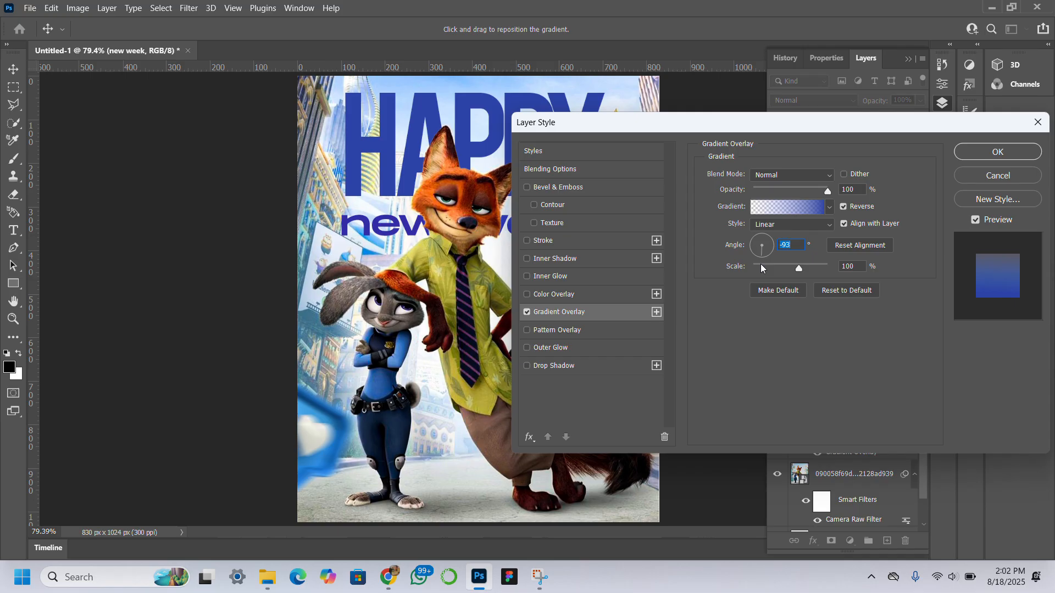
click(842, 207)
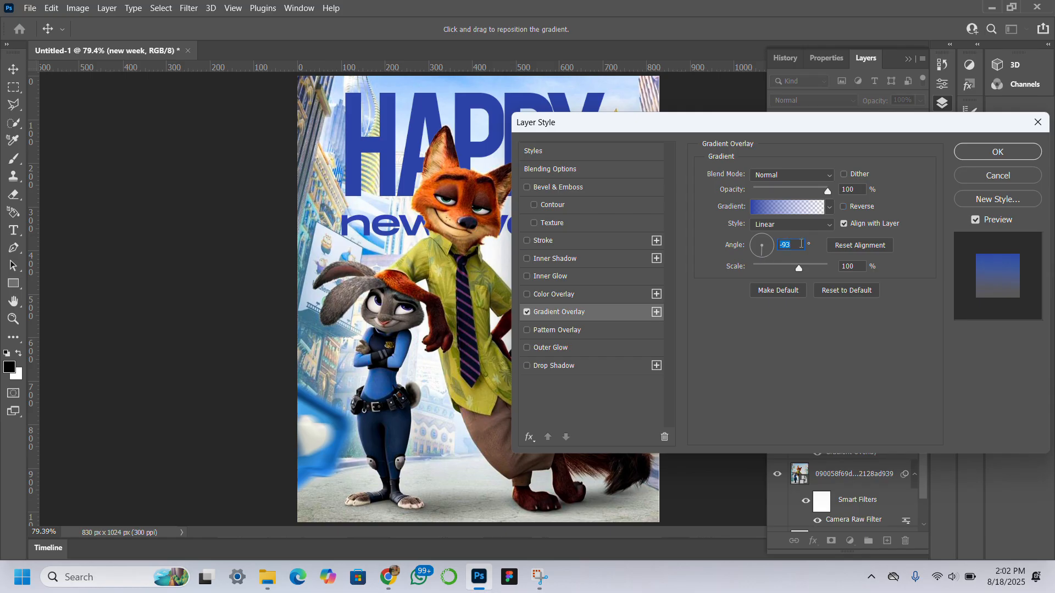
text(90)
click(981, 156)
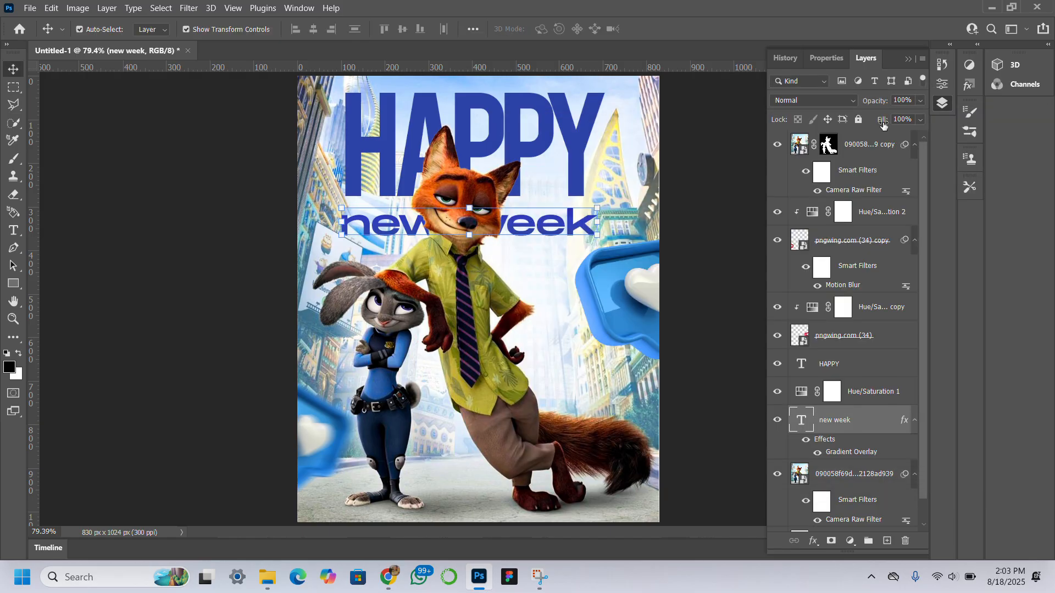
Step: Set the new week layer's fill to 0% and change the gradient's end opacity stop to 9%
drag(882, 121, 779, 112)
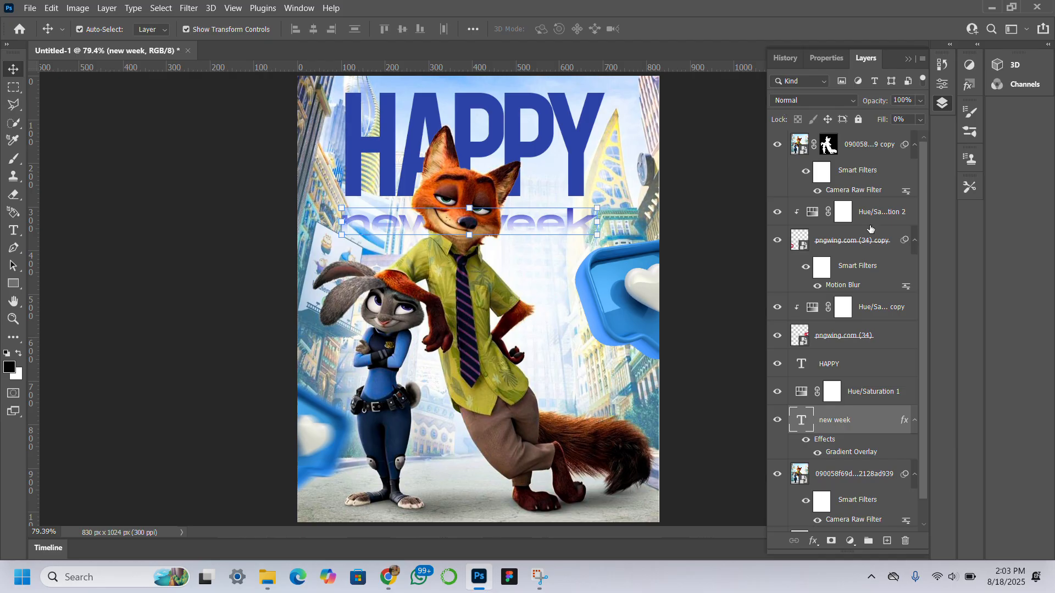
double_click(845, 453)
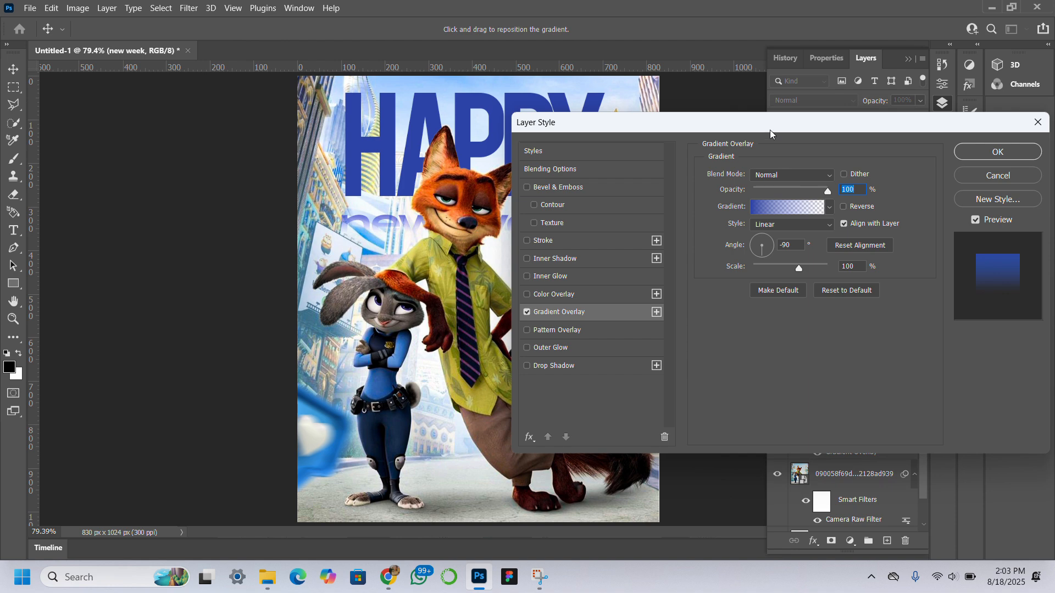
drag(776, 128, 869, 100)
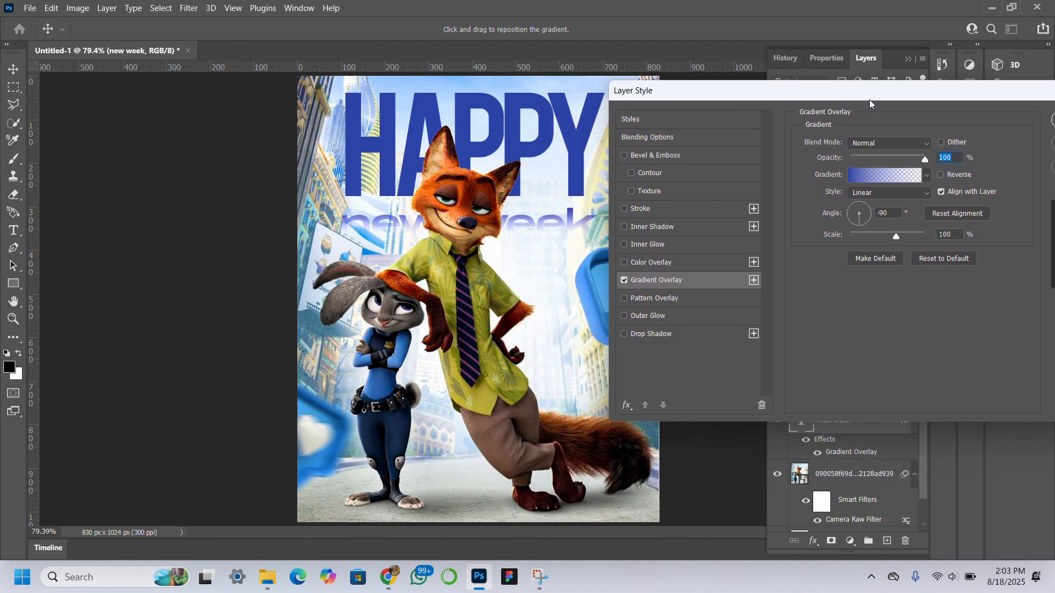
click(902, 173)
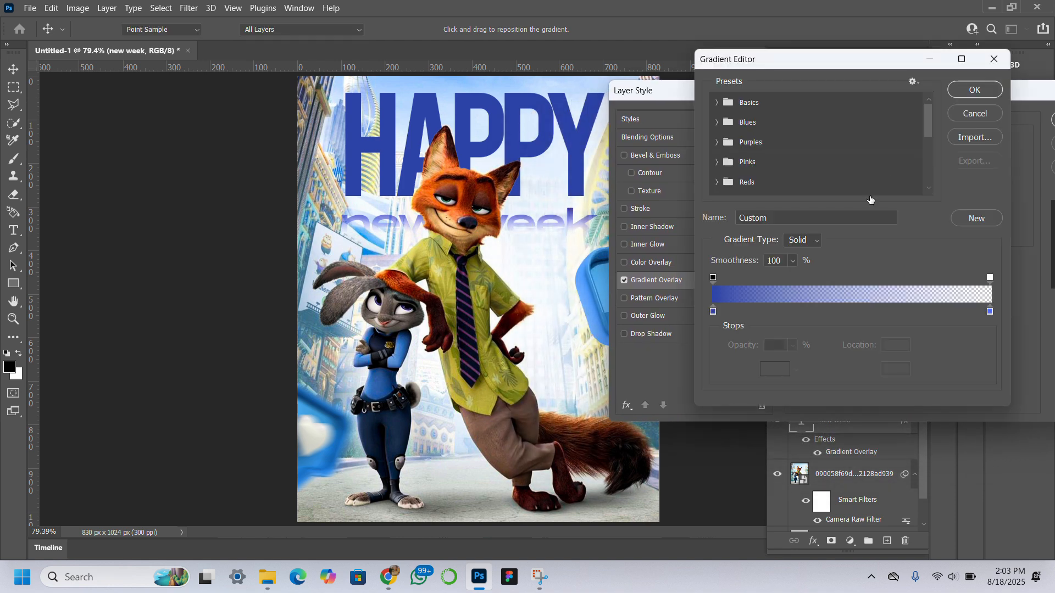
click(713, 313)
click(989, 279)
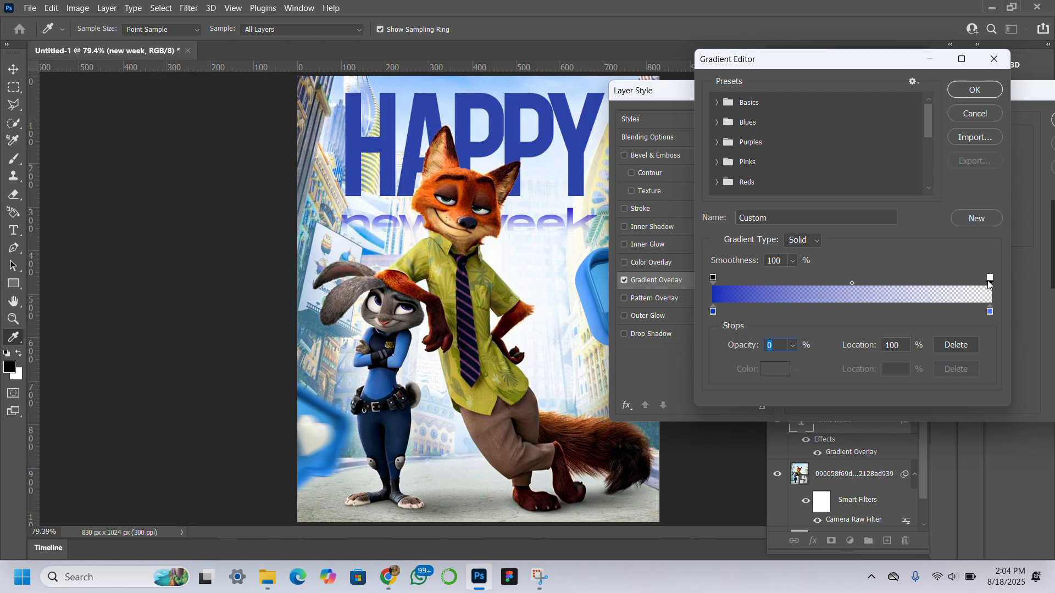
drag(753, 346, 767, 350)
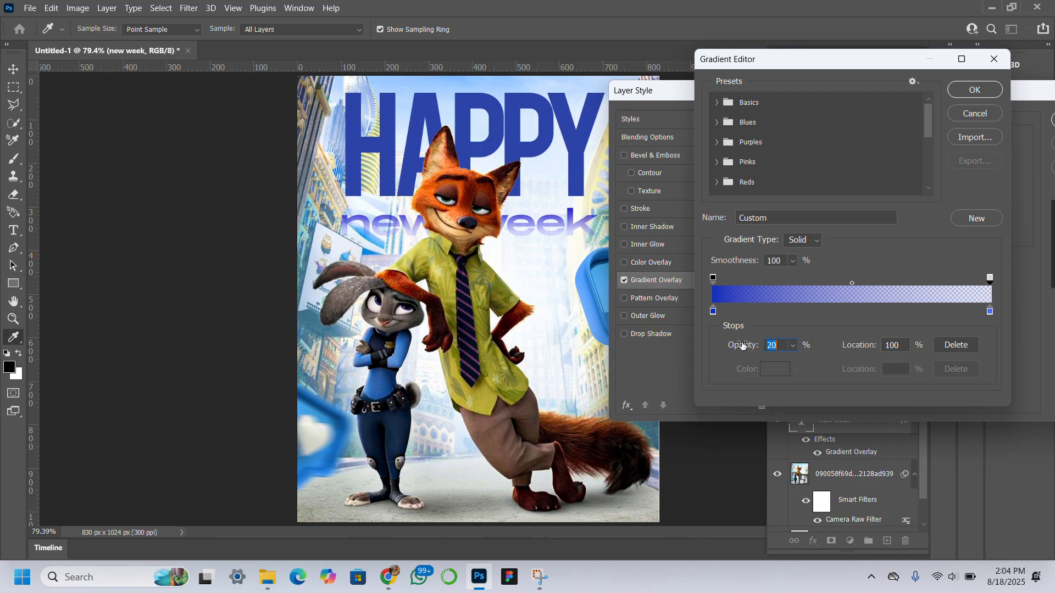
drag(737, 341, 735, 345)
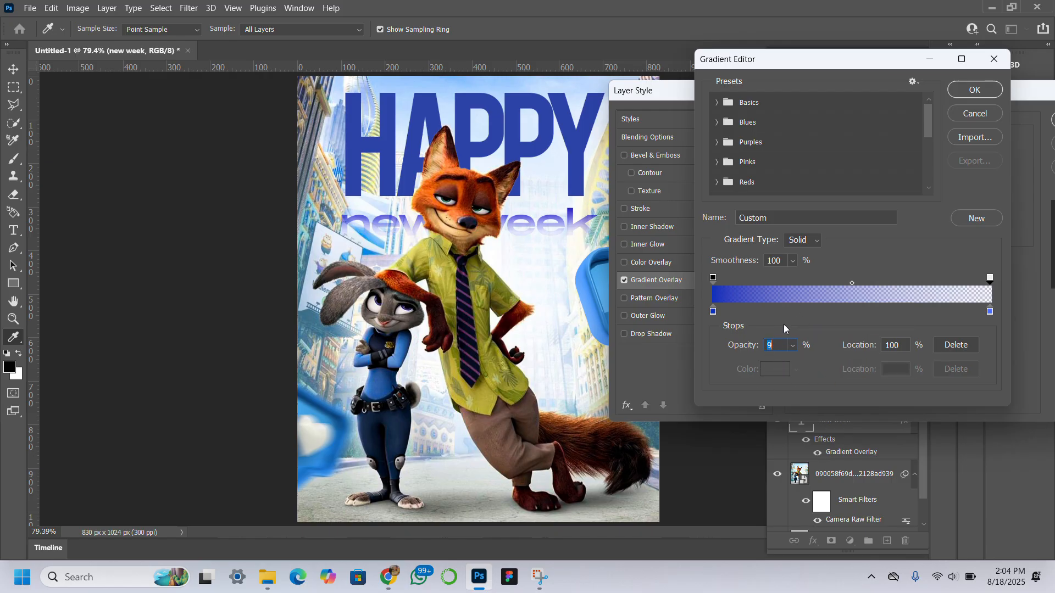
key(Return)
key(Return)
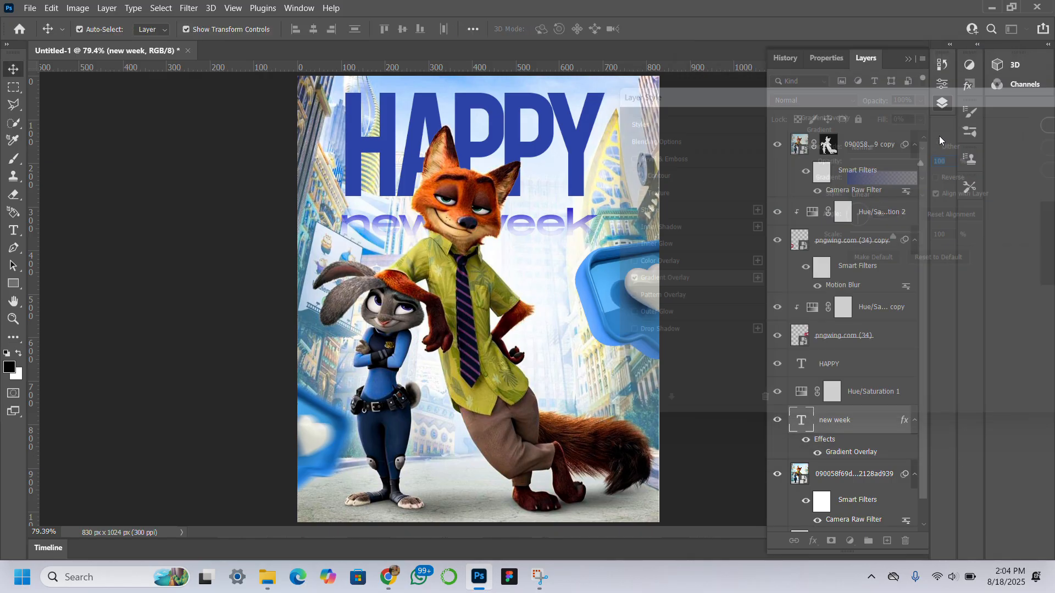
Step: Duplicate the blue heart, move the copy beside the fox's tie and scale it down to a small heart
click(316, 438)
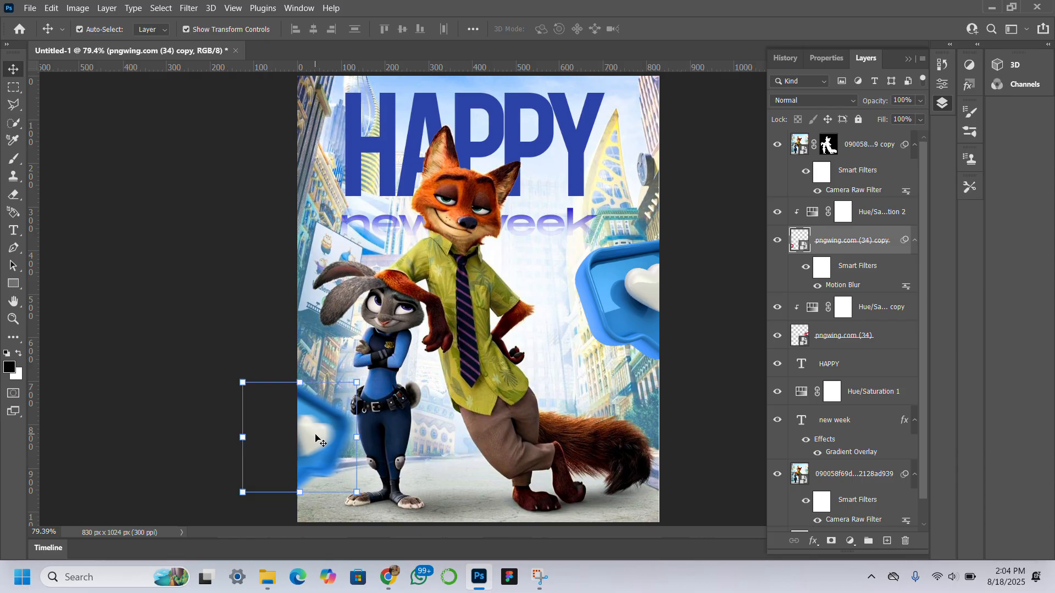
drag(308, 435, 538, 292)
key(ctrl+j)
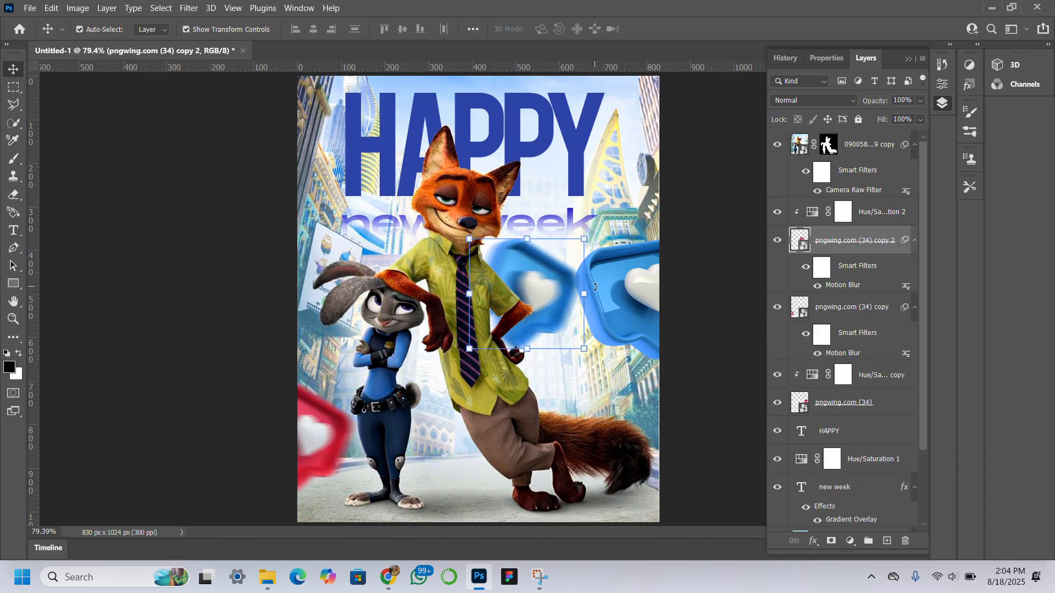
drag(599, 289, 494, 267)
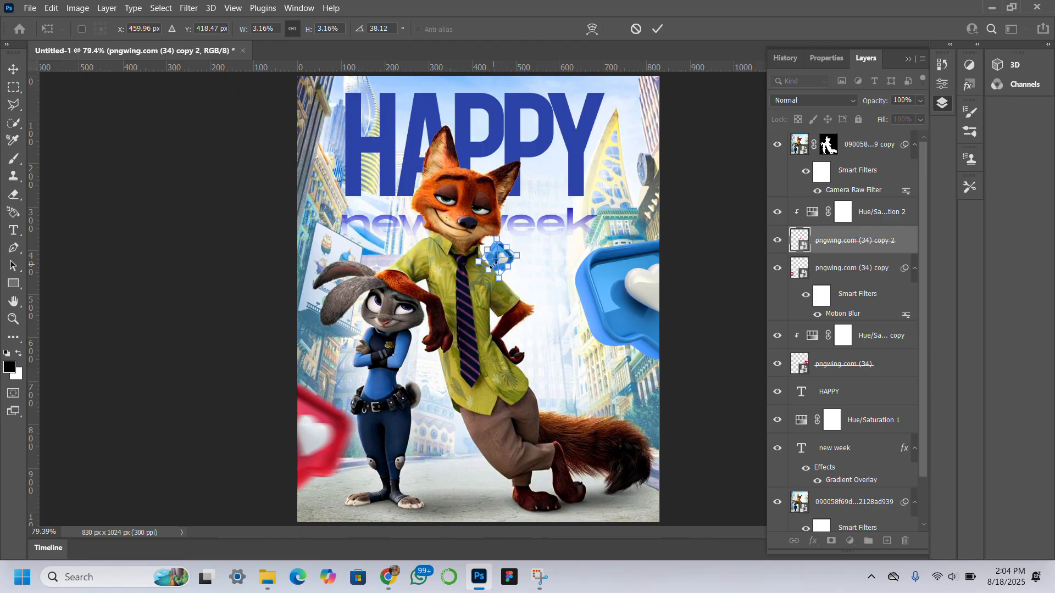
key(Return)
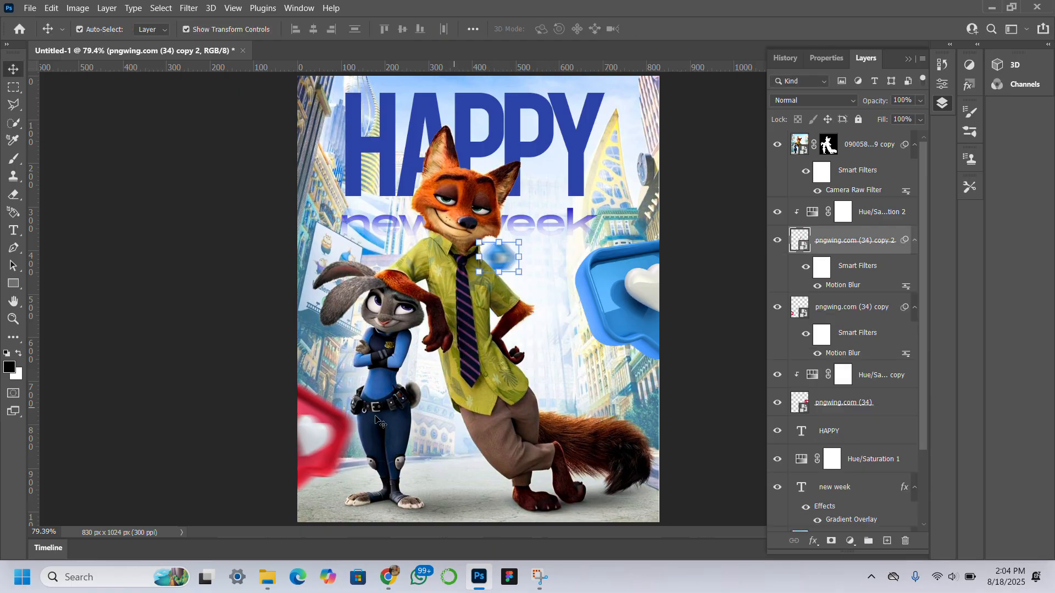
Step: Duplicate the Hue/Saturation 2 adjustment above the lower-left heart layer and clip it to that heart
click(293, 460)
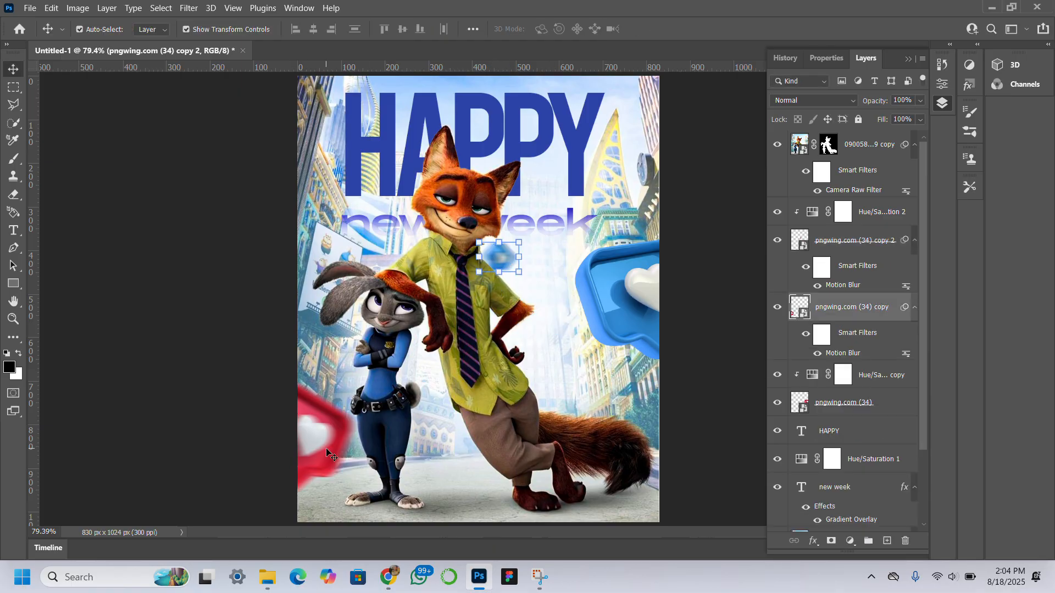
click(894, 213)
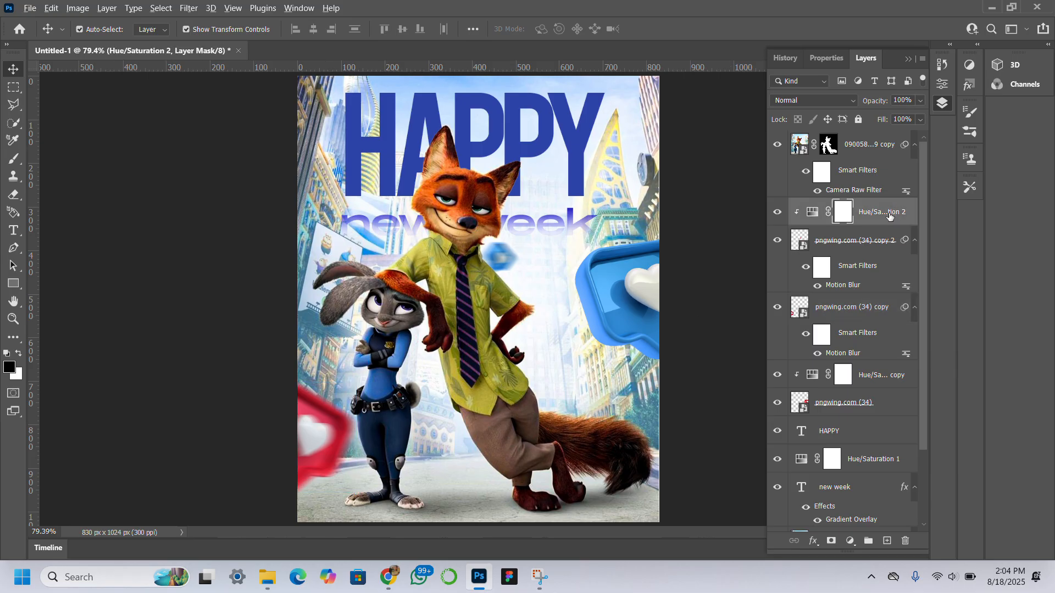
drag(893, 216, 883, 290)
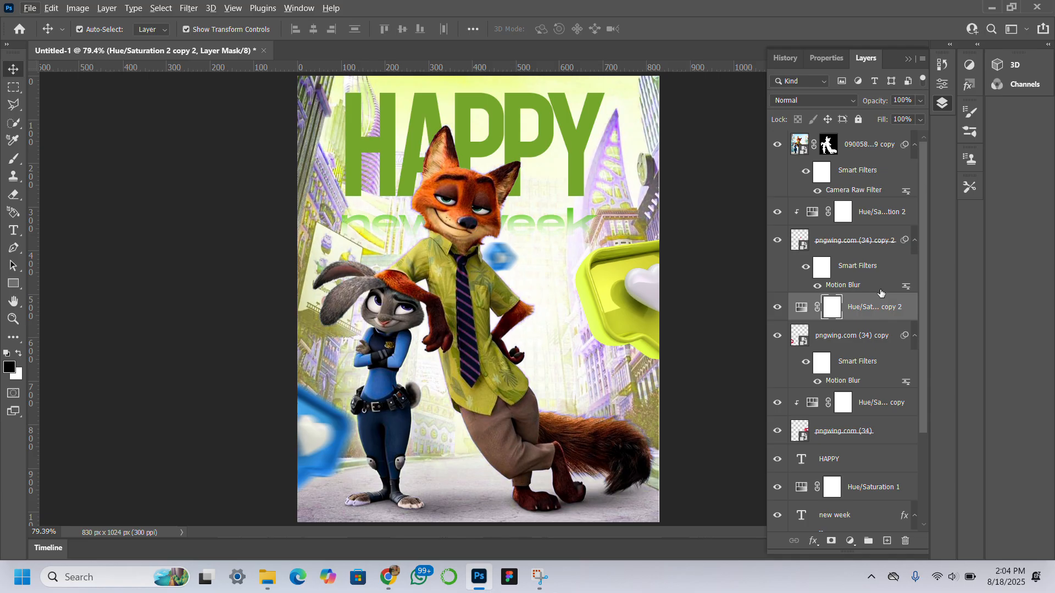
right_click(849, 315)
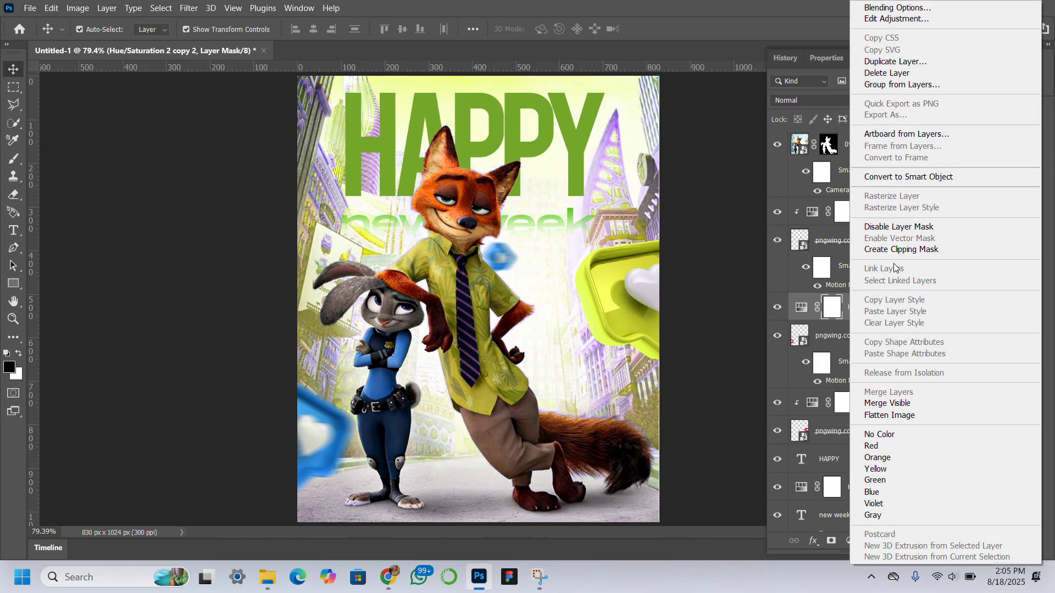
click(893, 249)
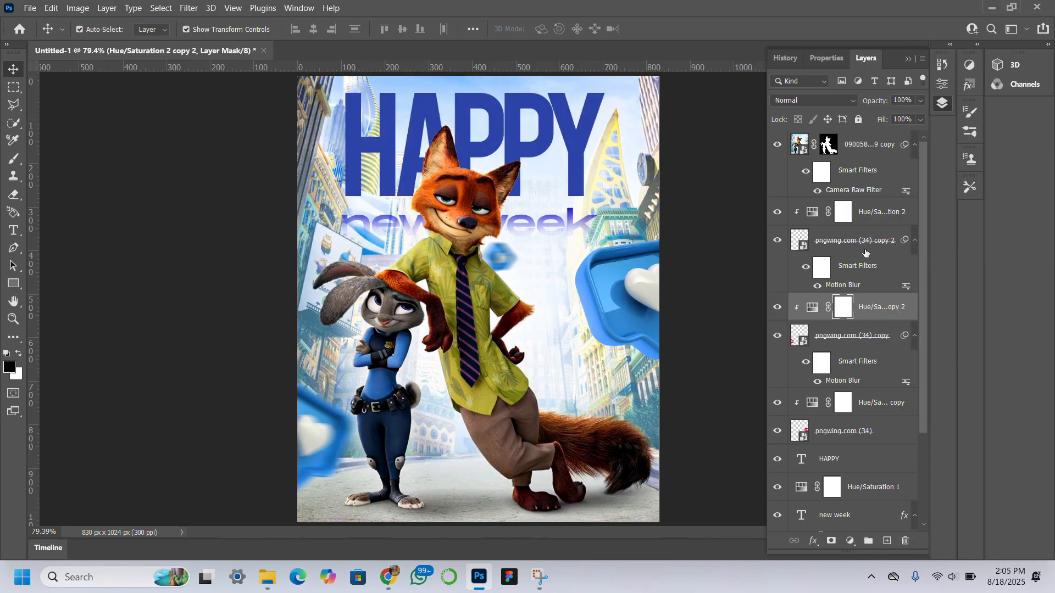
click(111, 302)
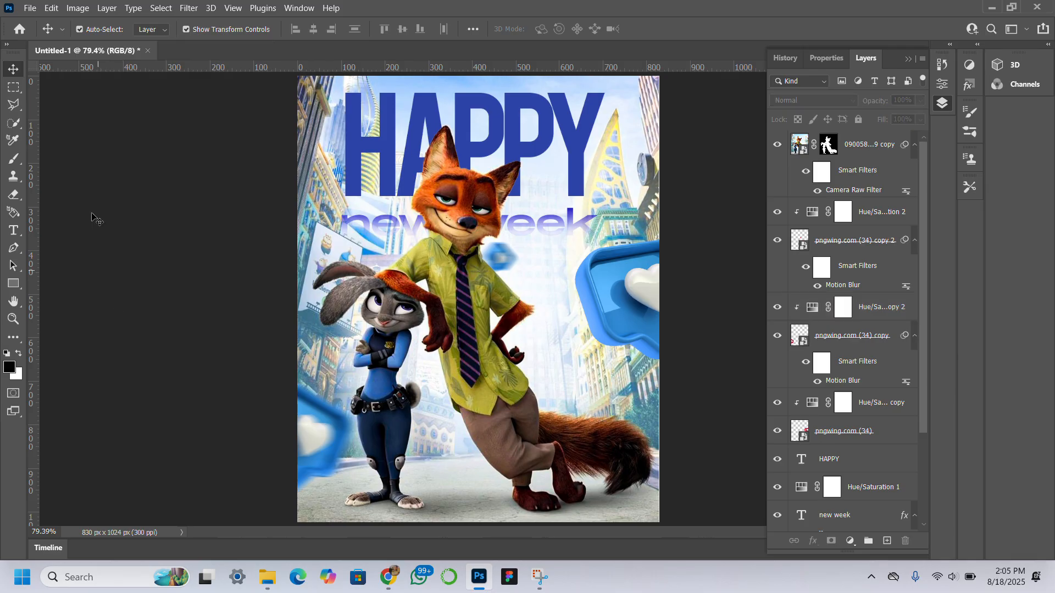
Step: Add a three-line text layer reading THE HUSTLE CONTINUES on the canvas and commit it
click(14, 231)
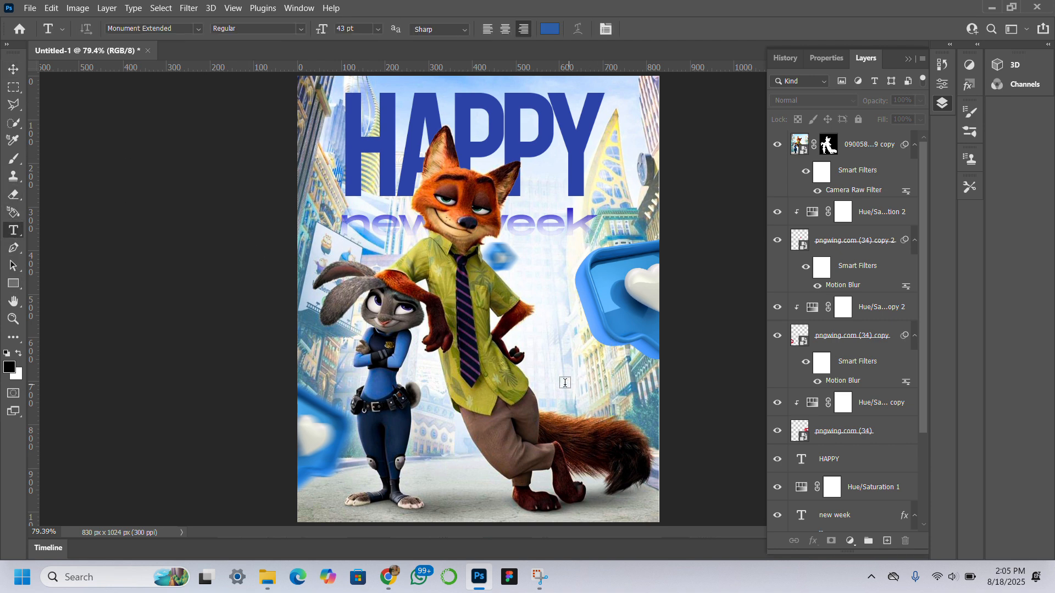
click(510, 365)
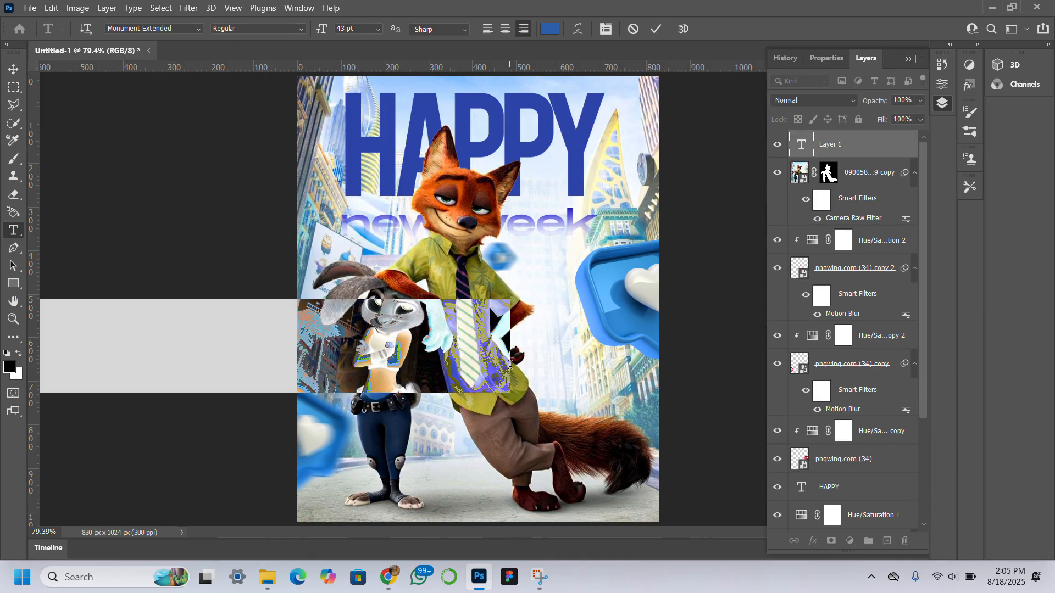
text(THE)
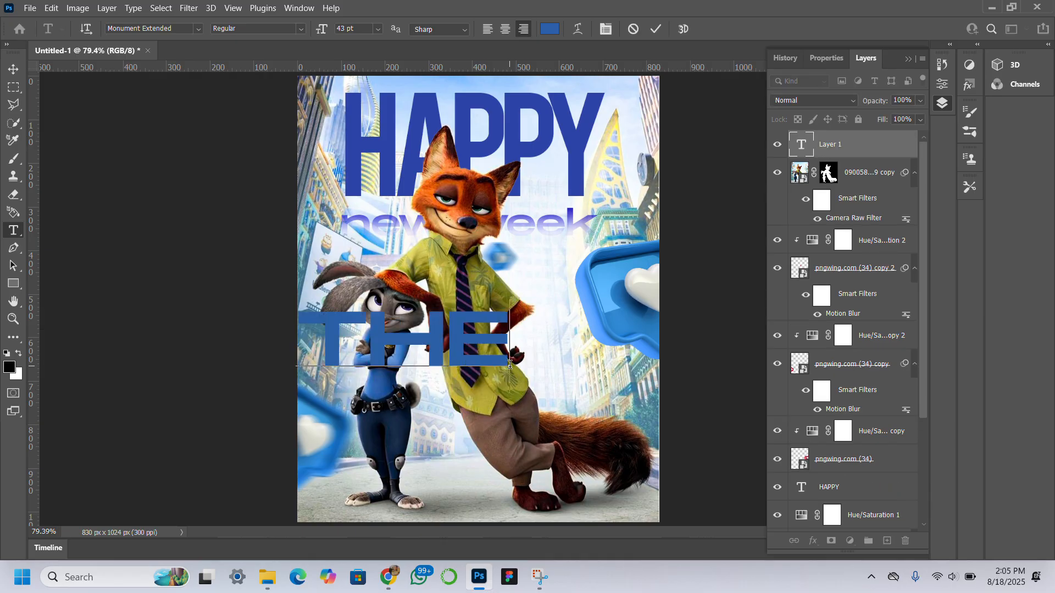
key(Return)
text(HUST)
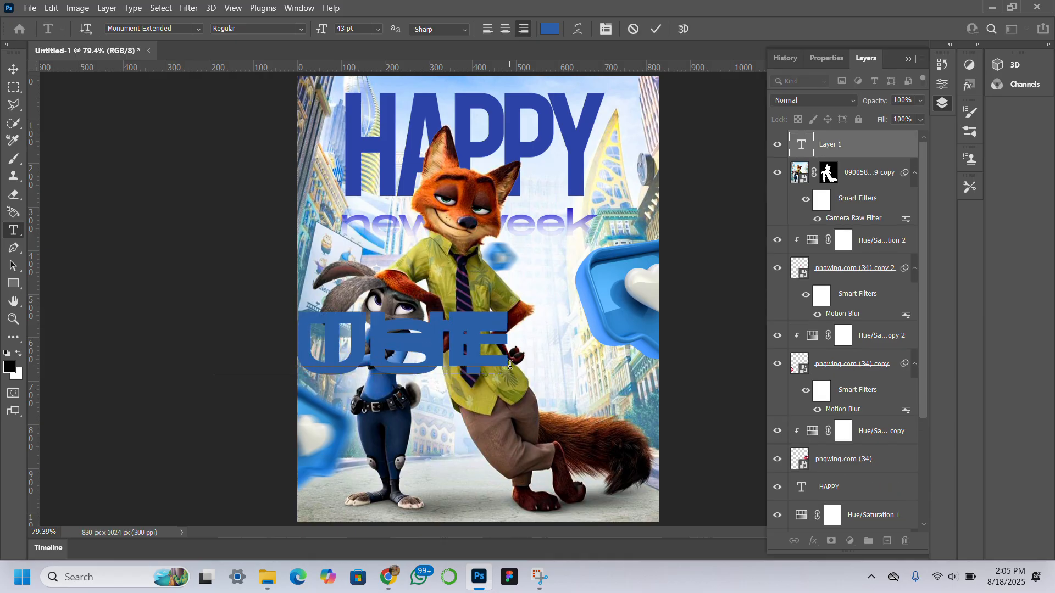
text(LE)
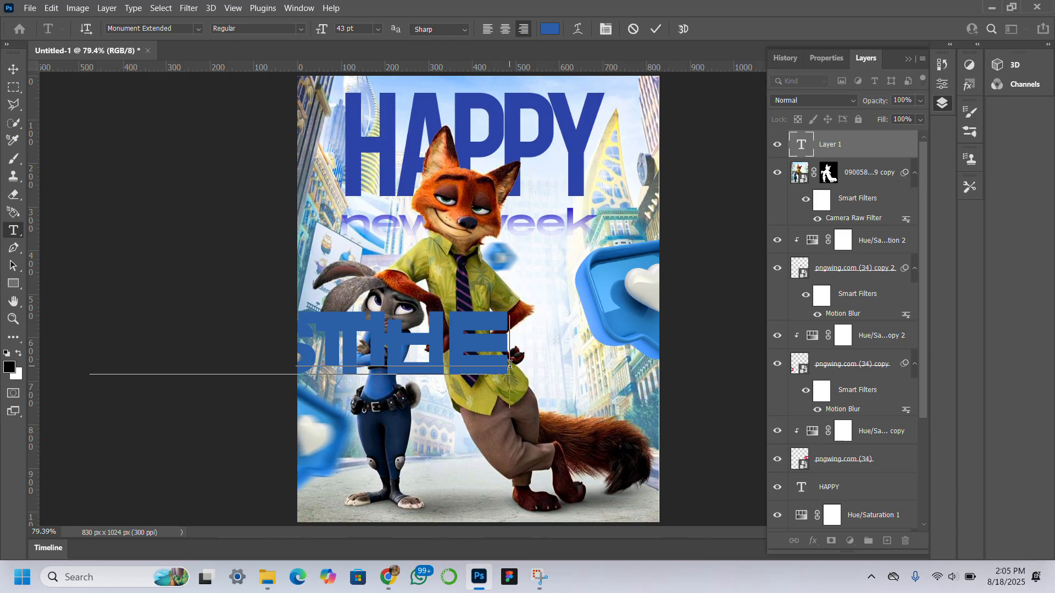
key(Return)
text(CONTI)
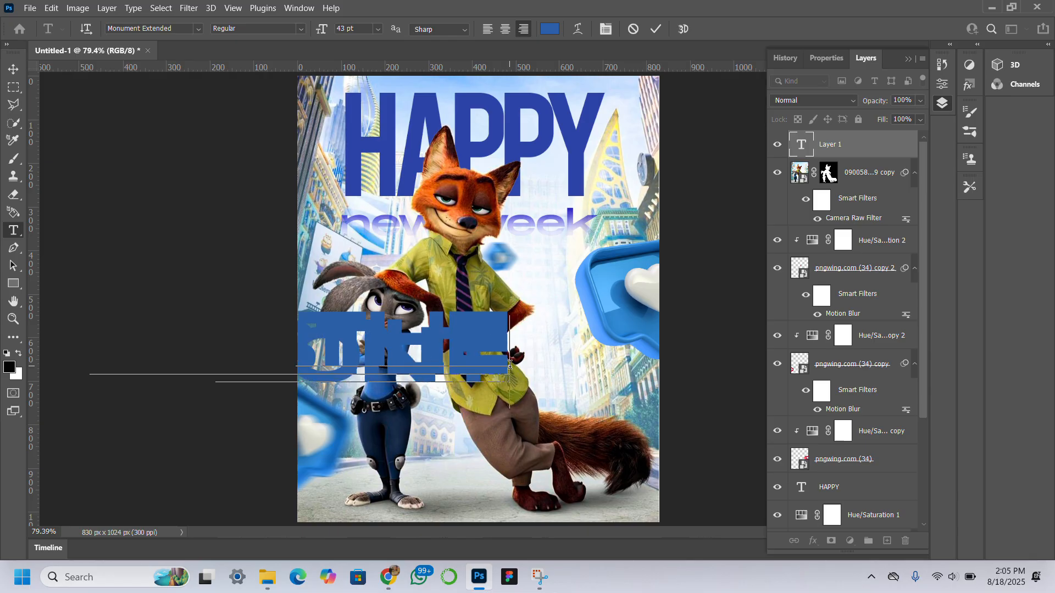
text(NUE)
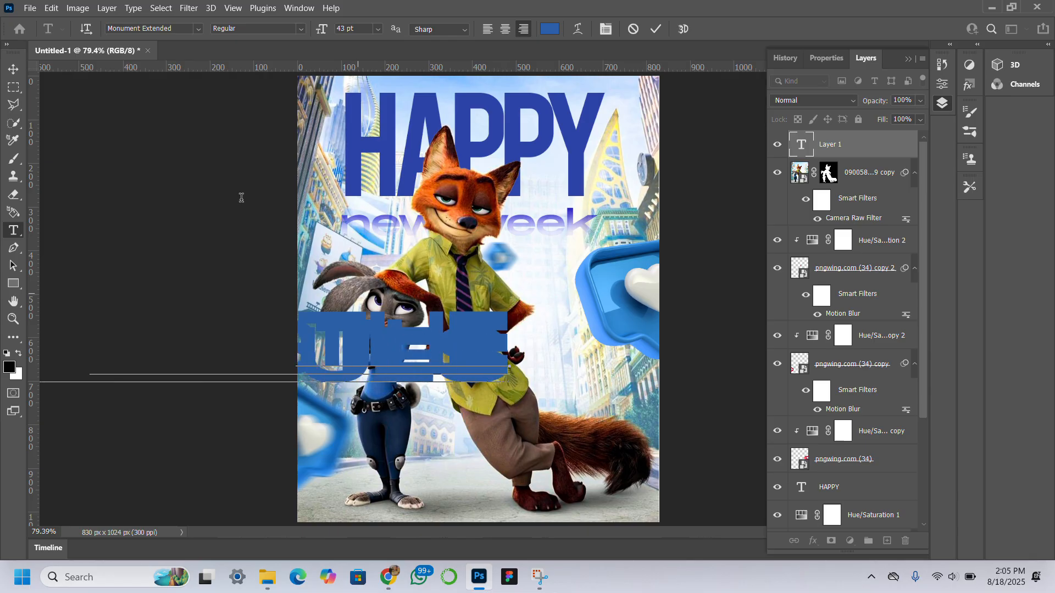
click(13, 68)
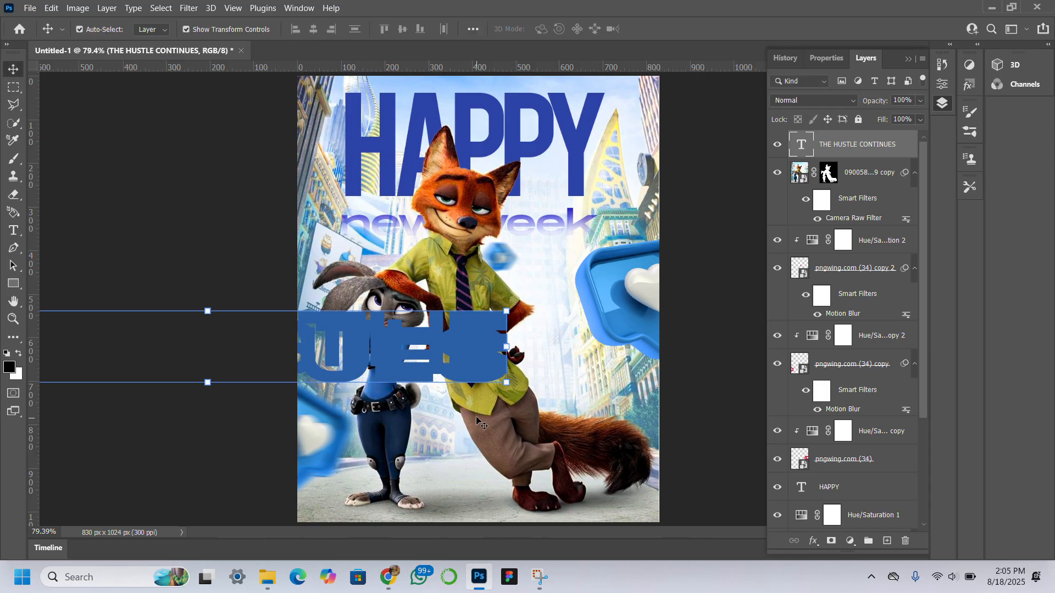
Step: Move the text block up beside the fox and set its leading to 36 pt
drag(463, 352, 611, 250)
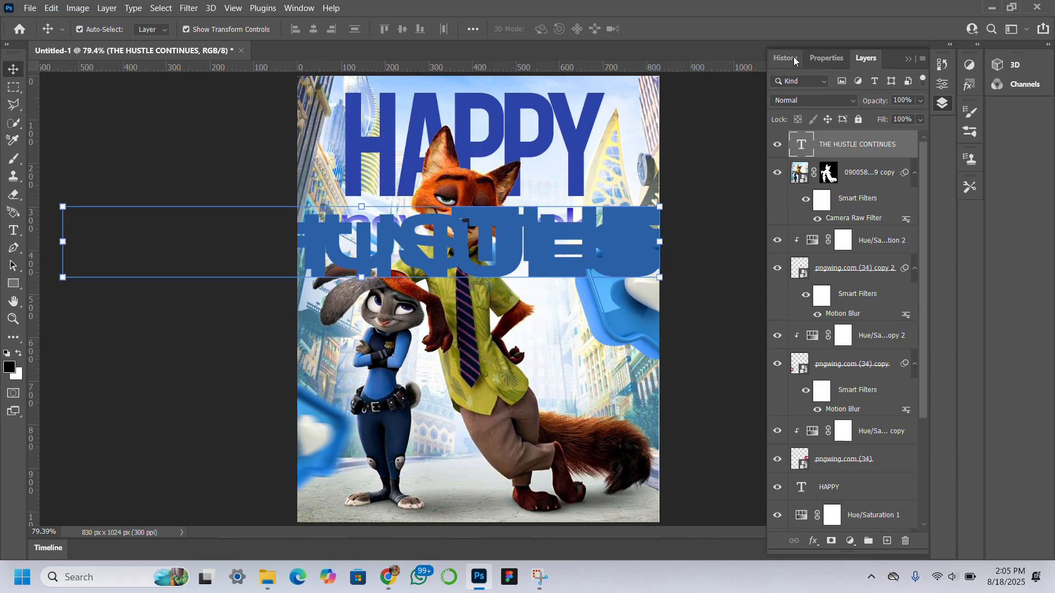
click(831, 63)
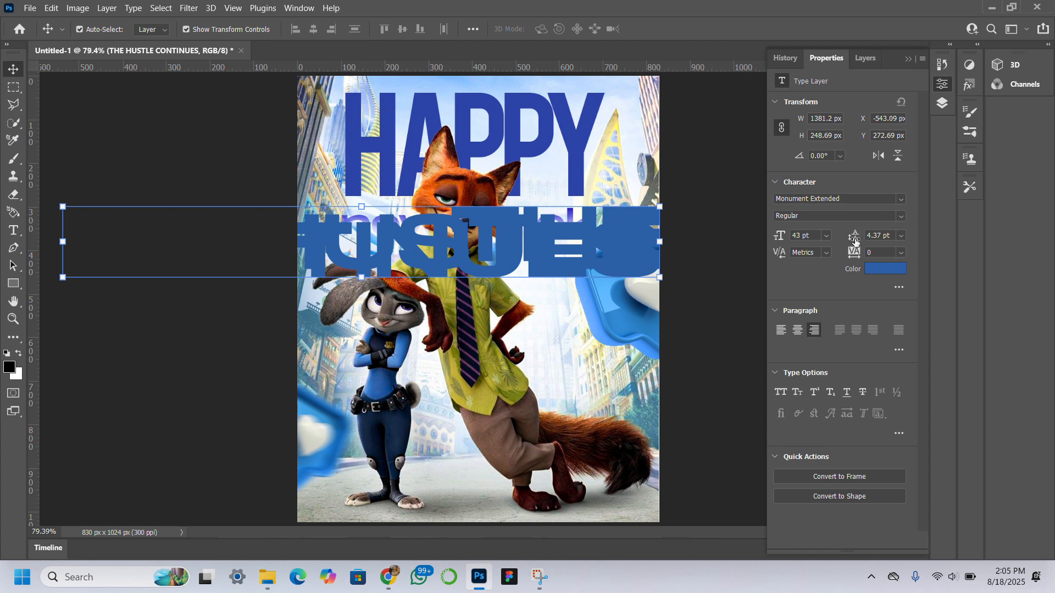
drag(851, 238, 868, 228)
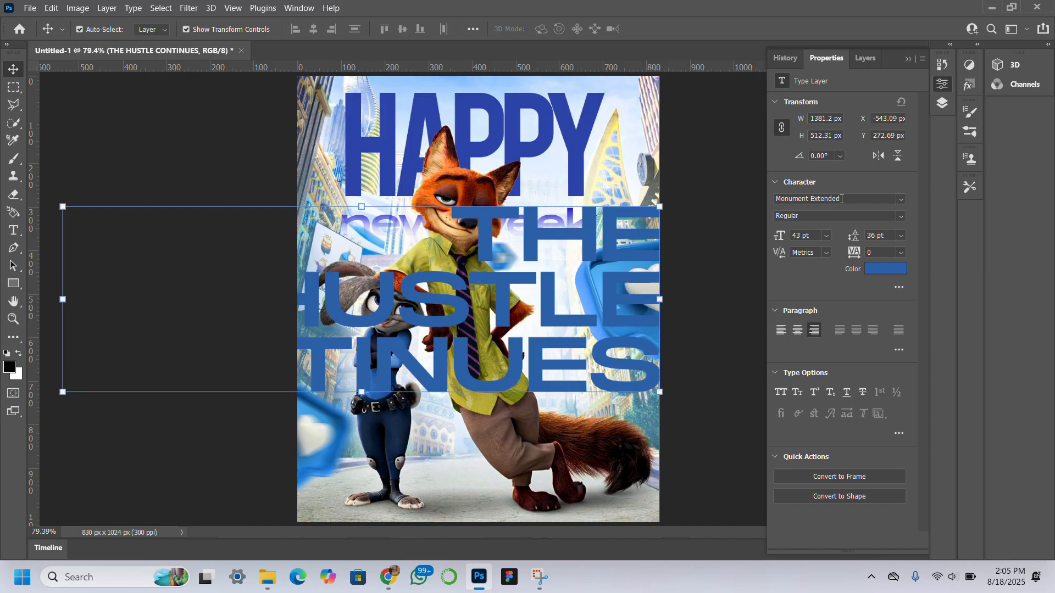
Step: Change the text's font to Bauhaus 93 and scale the block down to about 67%
click(900, 199)
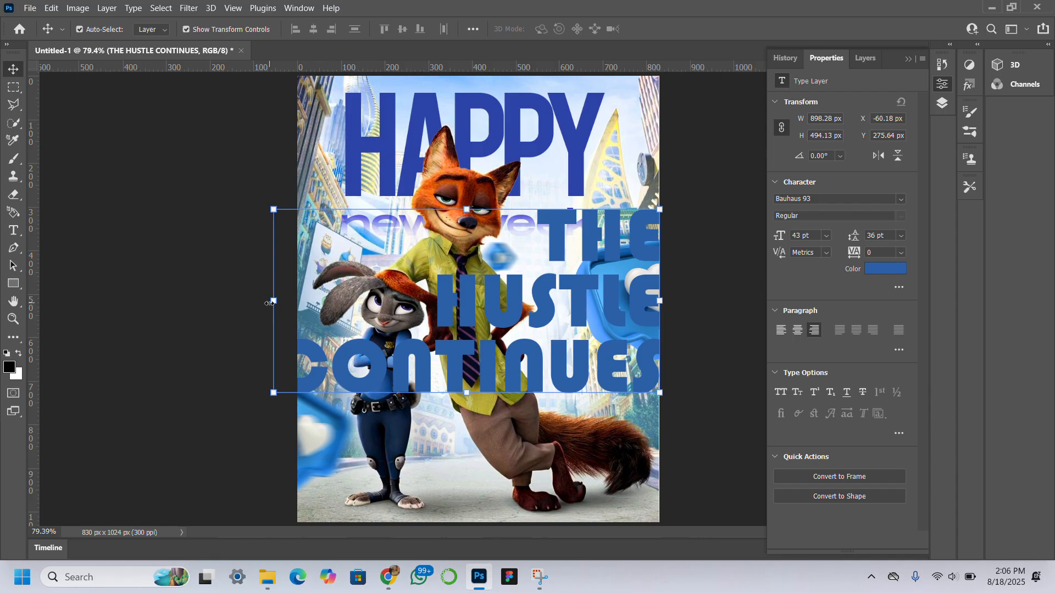
drag(269, 303, 402, 323)
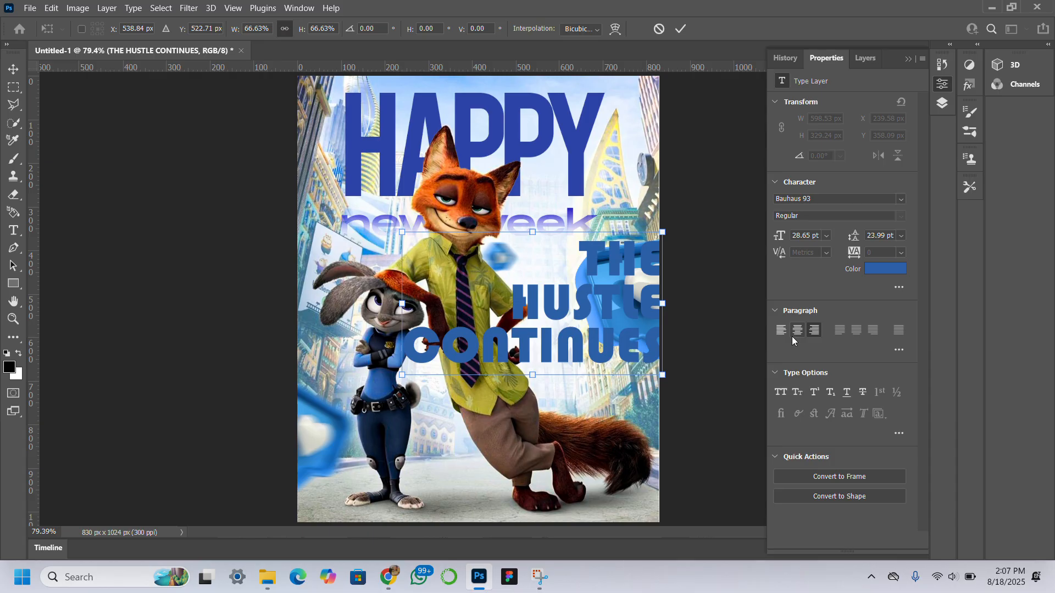
key(Return)
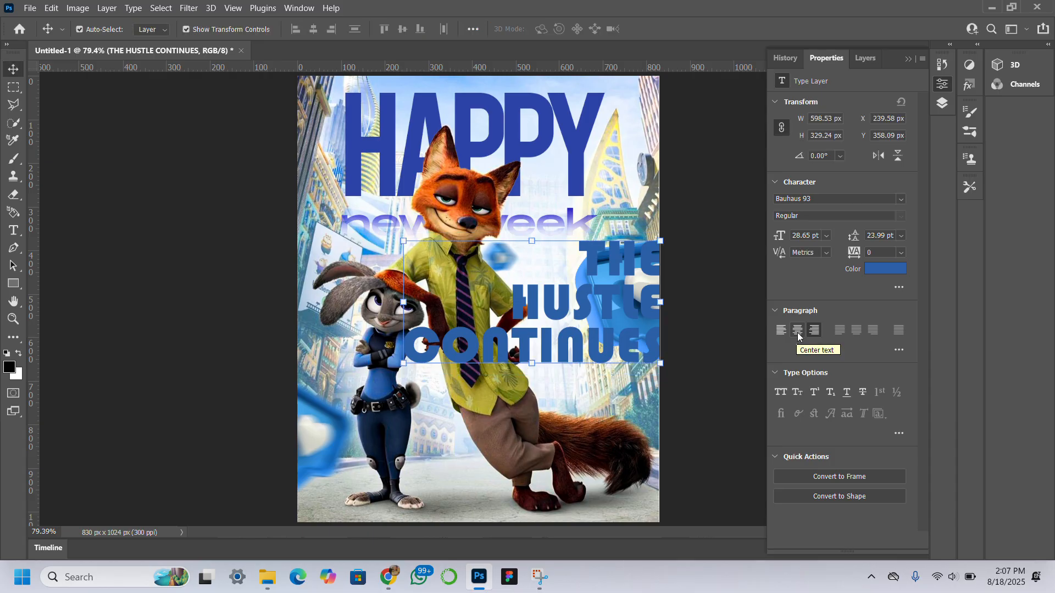
Step: Center-align the text, move it lower over the fox, and set its tracking to -80
click(797, 330)
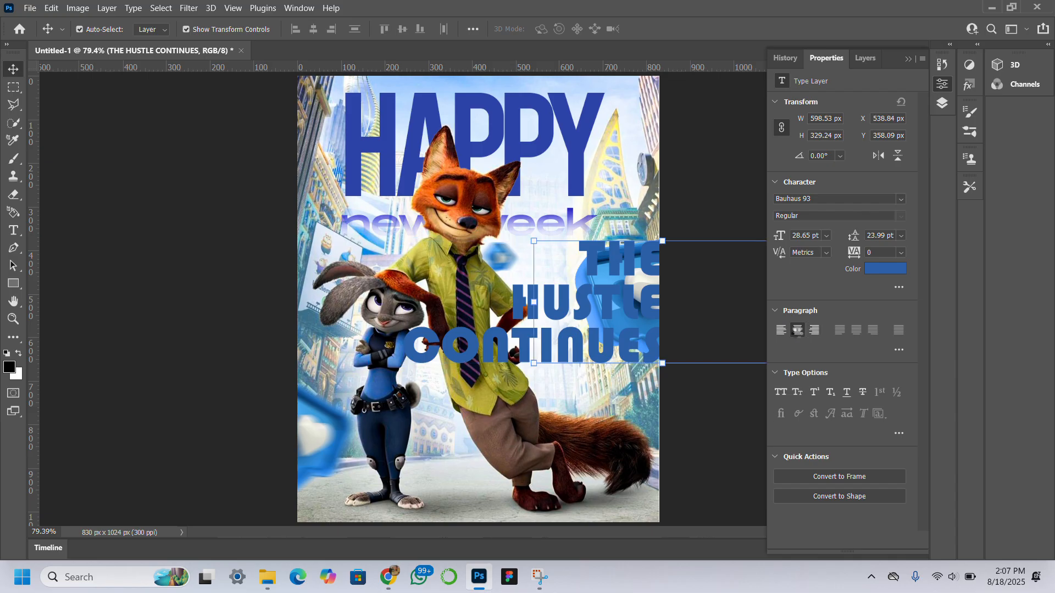
drag(600, 312, 504, 347)
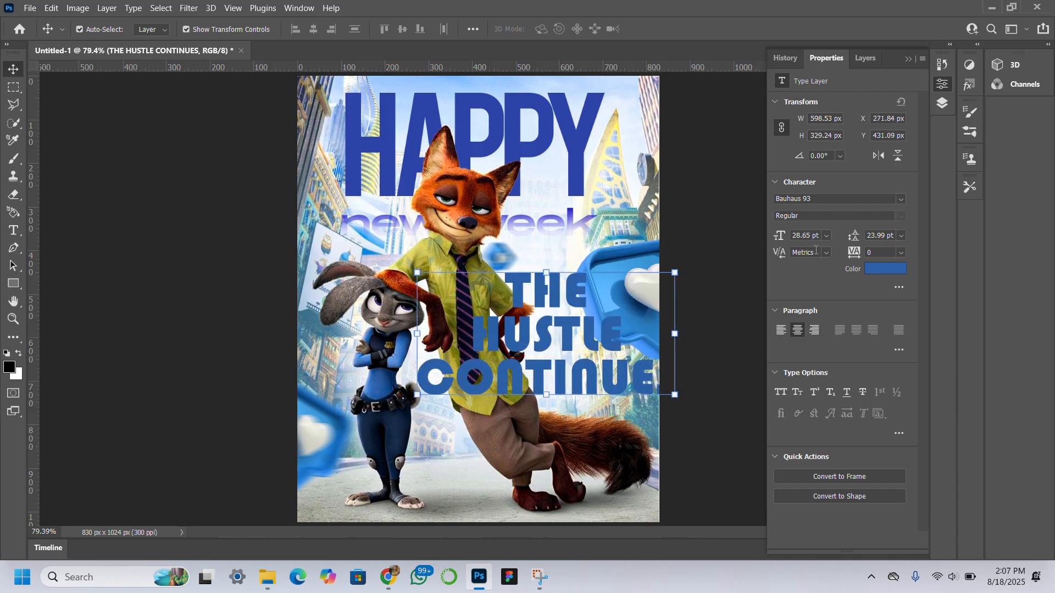
drag(861, 256, 855, 253)
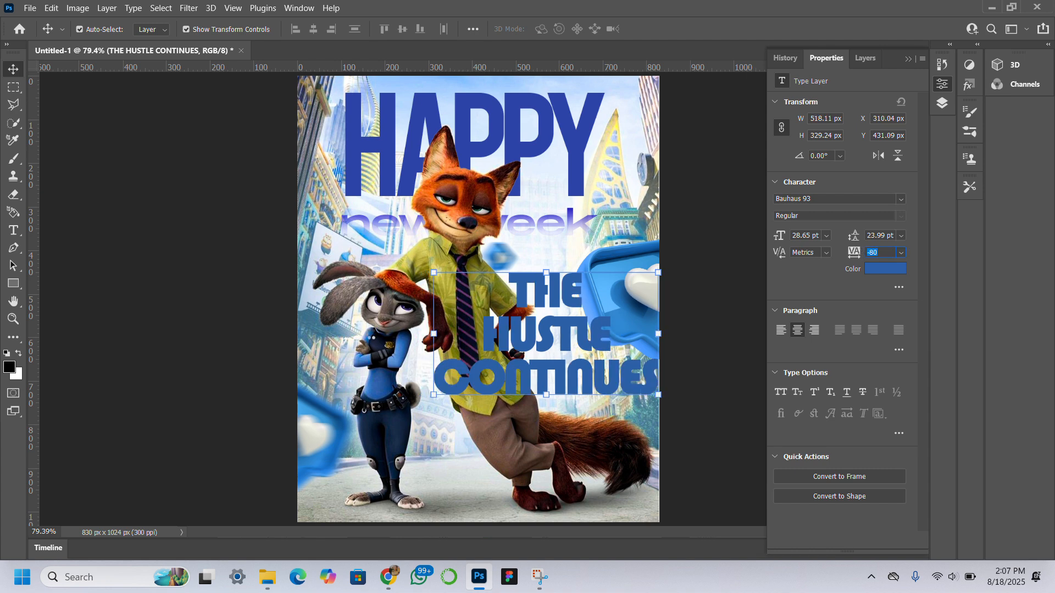
Step: Rotate the text about -34° and scale it down to about 49%
drag(422, 336, 442, 398)
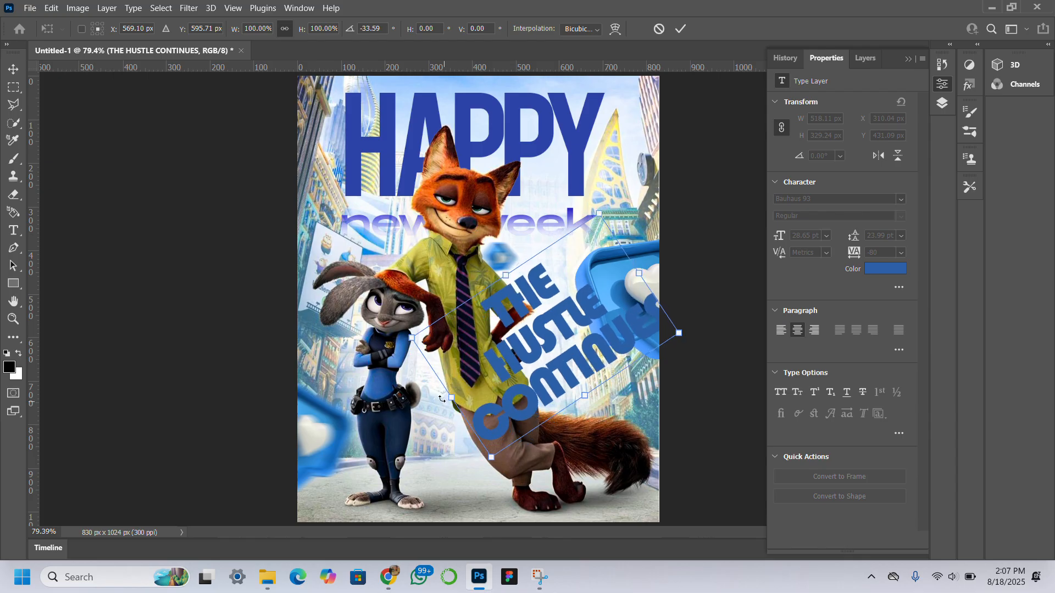
drag(599, 213, 559, 344)
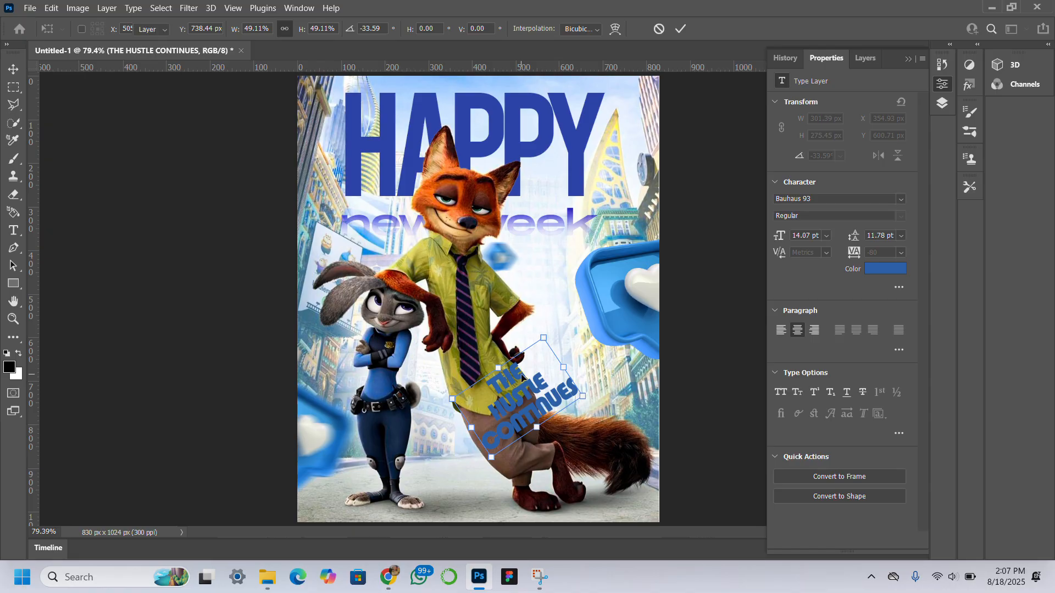
key(Return)
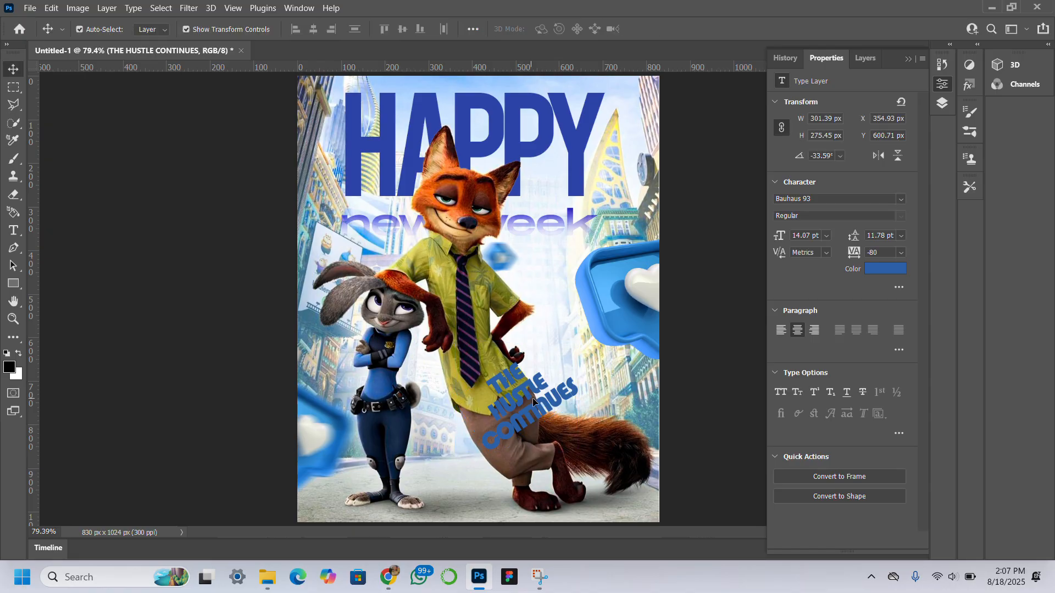
Step: Move the rotated text onto the fox's leg just above the tail
drag(532, 398, 614, 400)
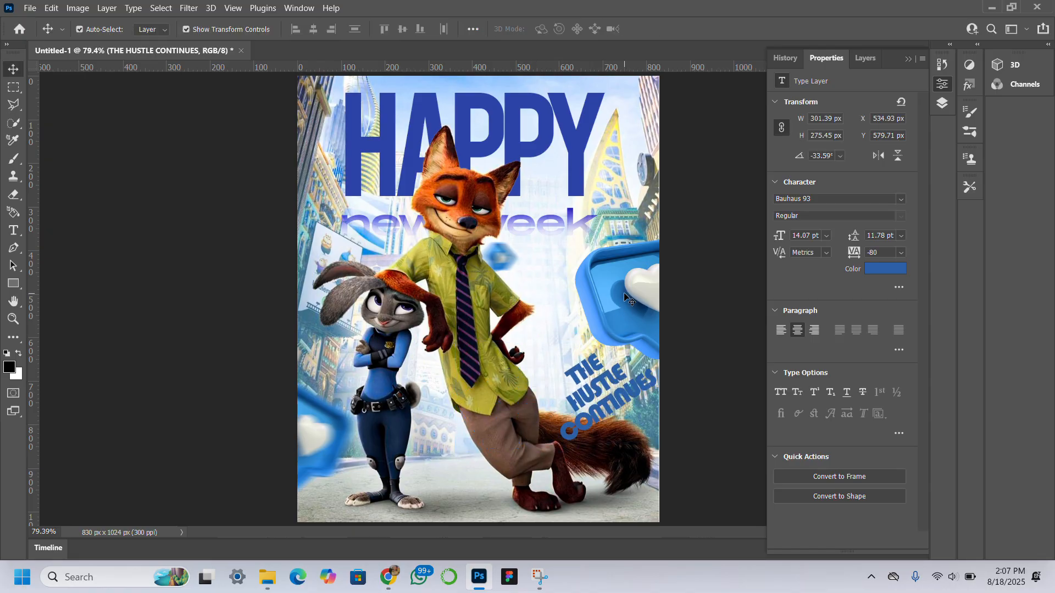
drag(627, 299, 630, 275)
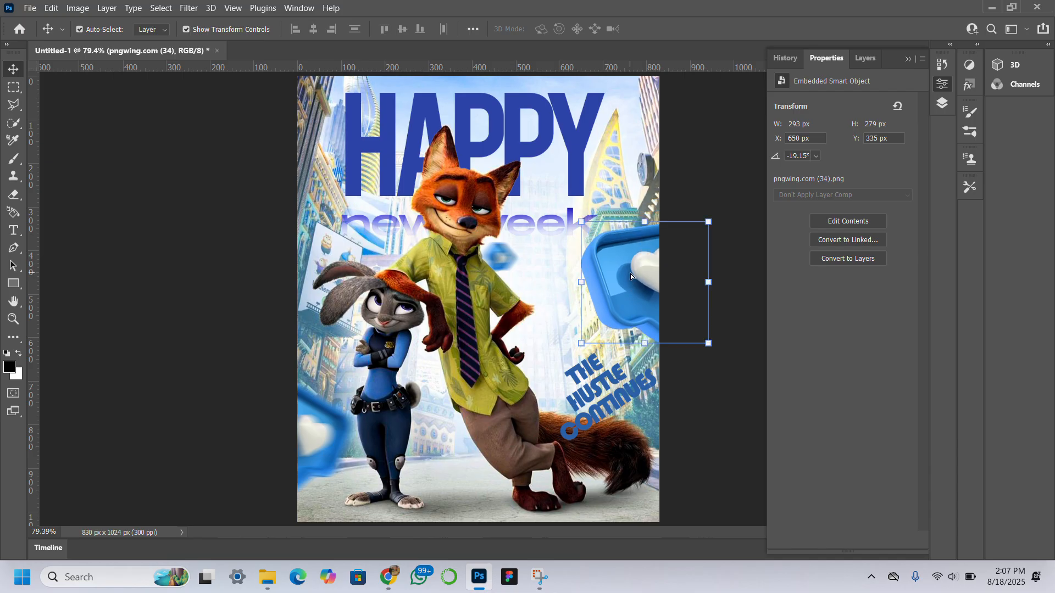
click(586, 392)
mouse_move(586, 392)
mouse_down()
mouse_move(579, 372)
mouse_move(573, 380)
mouse_up()
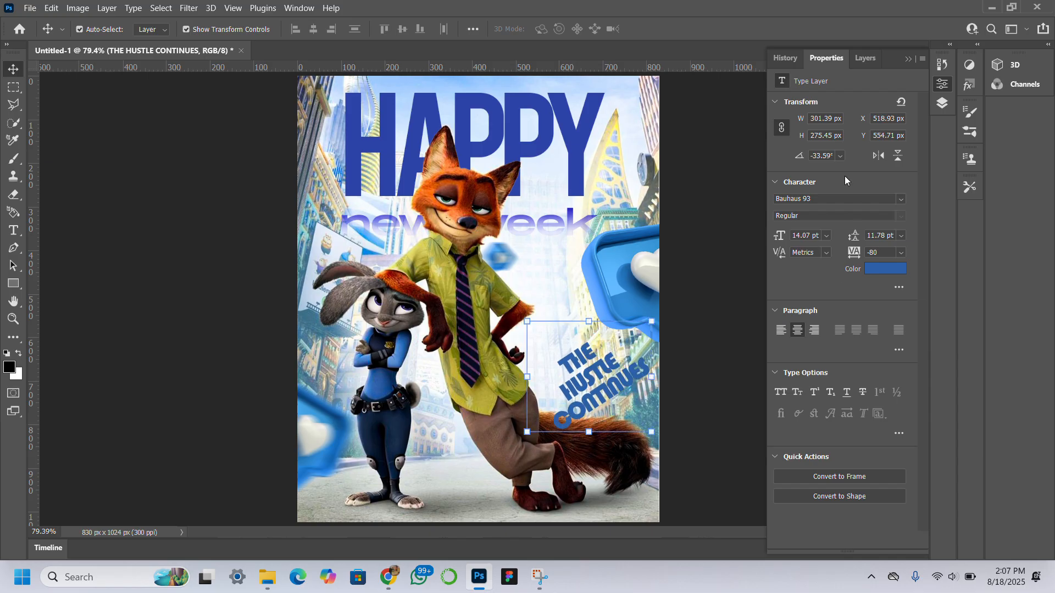
Step: Set the THE HUSTLE CONTINUES layer's blend mode to Multiply
click(869, 59)
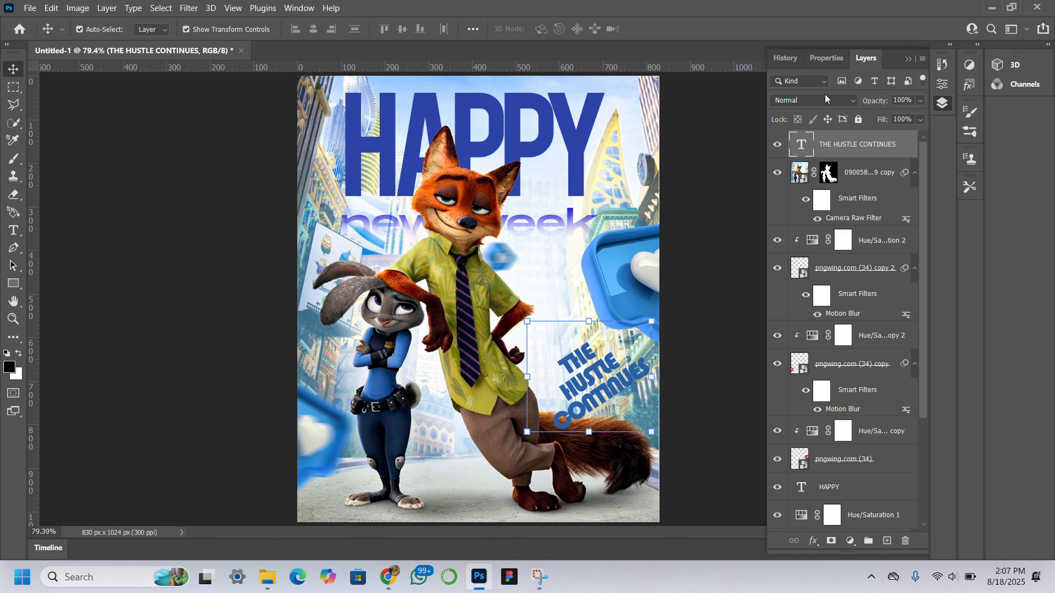
click(826, 98)
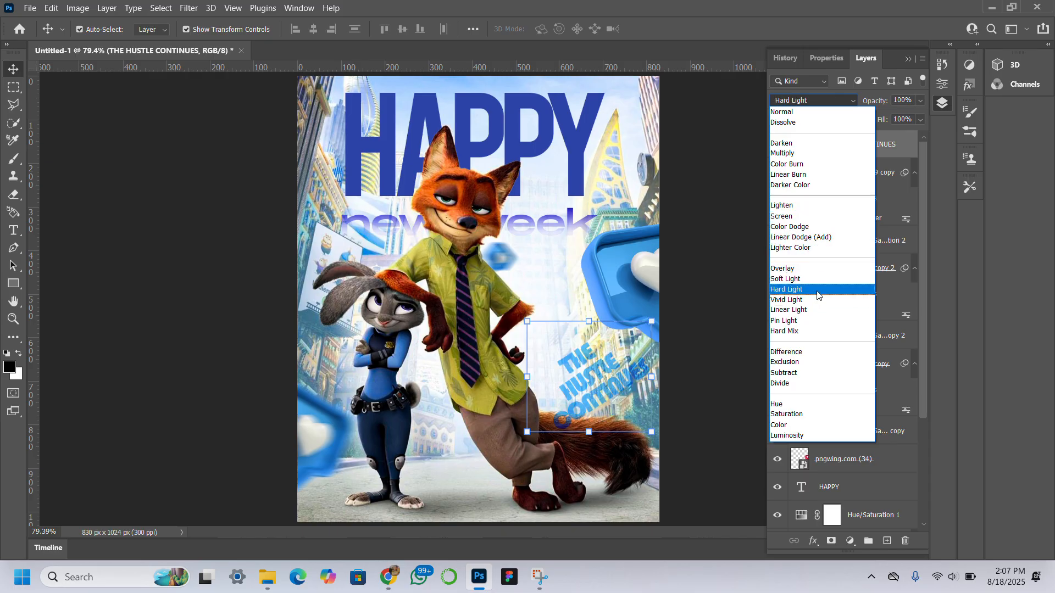
click(802, 154)
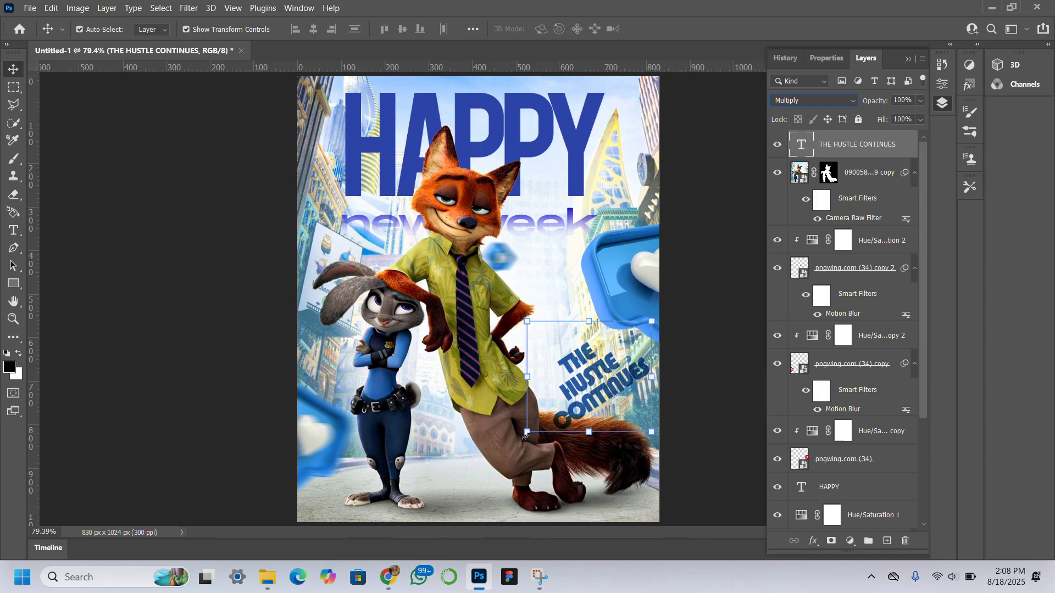
Step: Scale the text down to about 79% and shift it slightly left over the fox's leg
drag(524, 435, 551, 412)
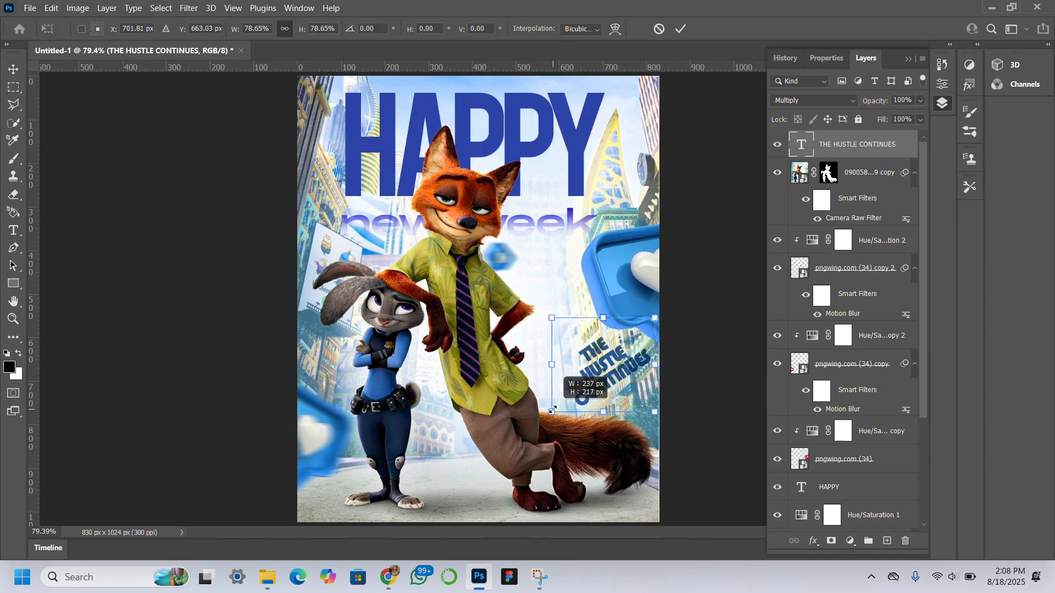
drag(629, 377, 613, 377)
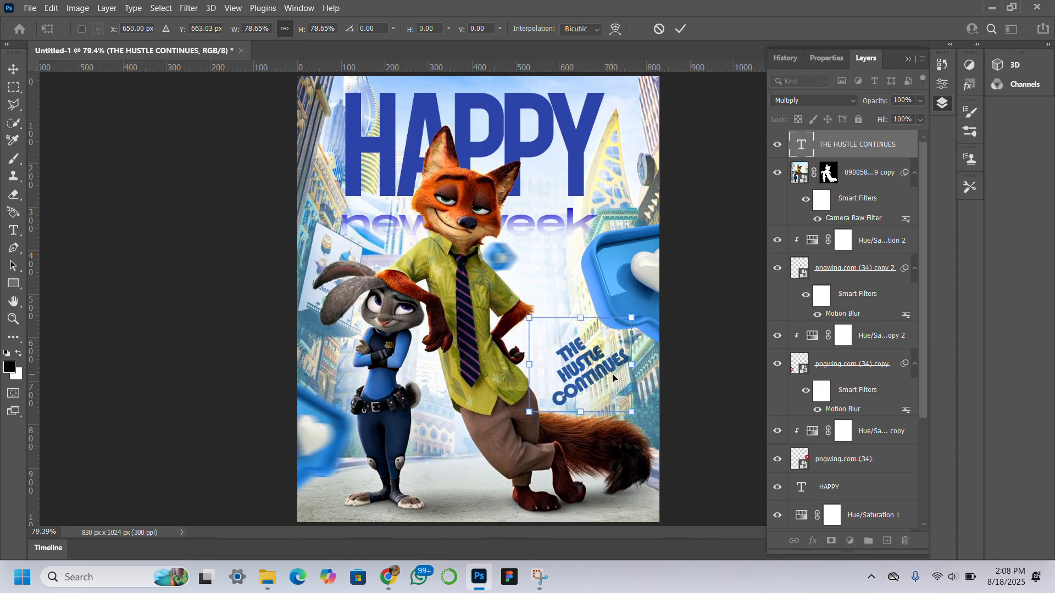
key(Return)
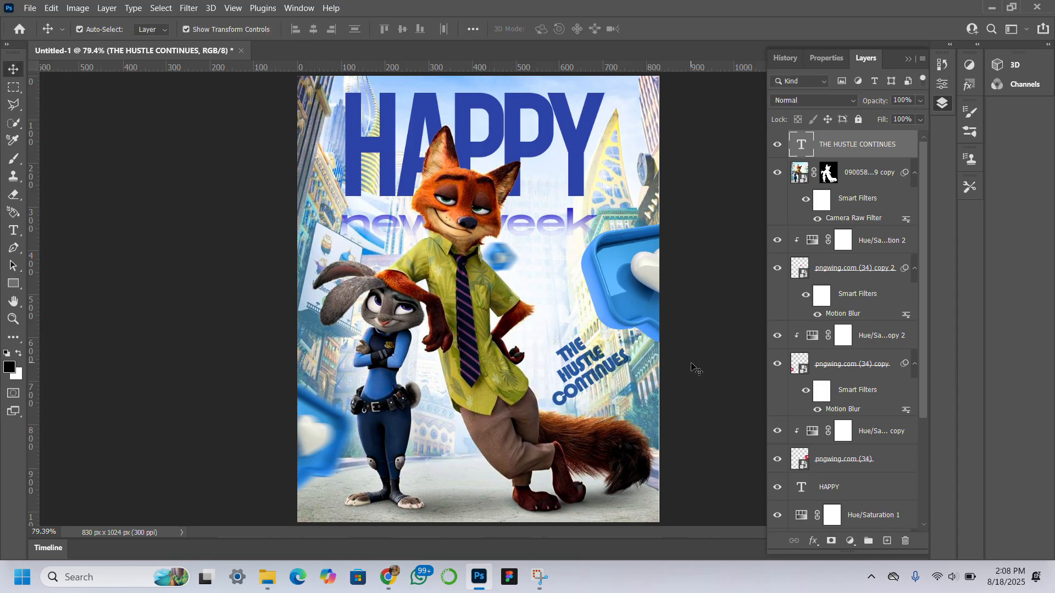
Step: Recolor the new week gradient overlay's first stop by sampling the HAPPY title's blue (2c43a7)
click(693, 368)
click(544, 231)
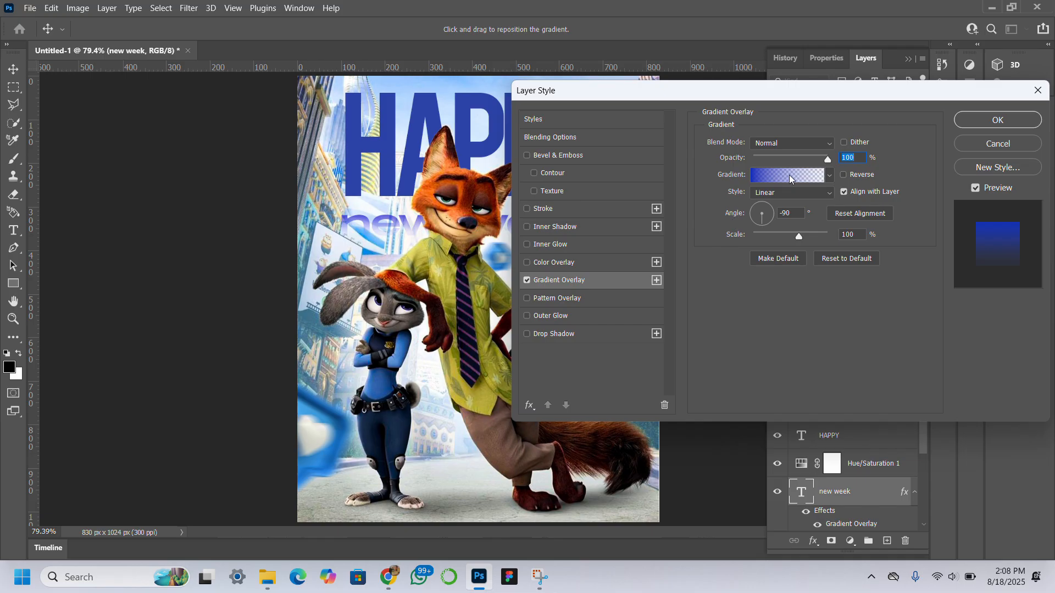
click(789, 174)
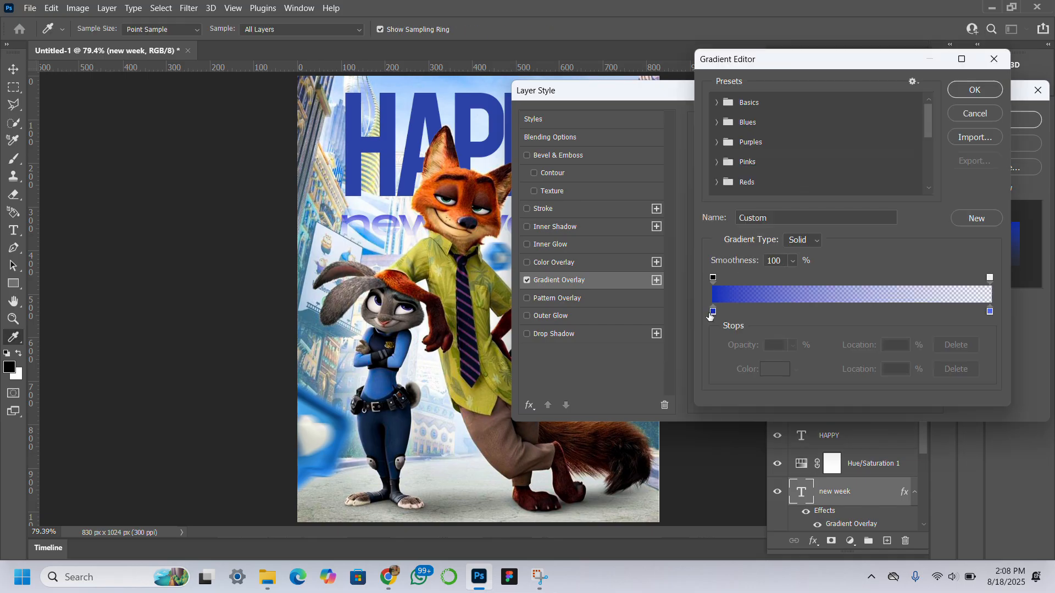
click(712, 311)
click(774, 369)
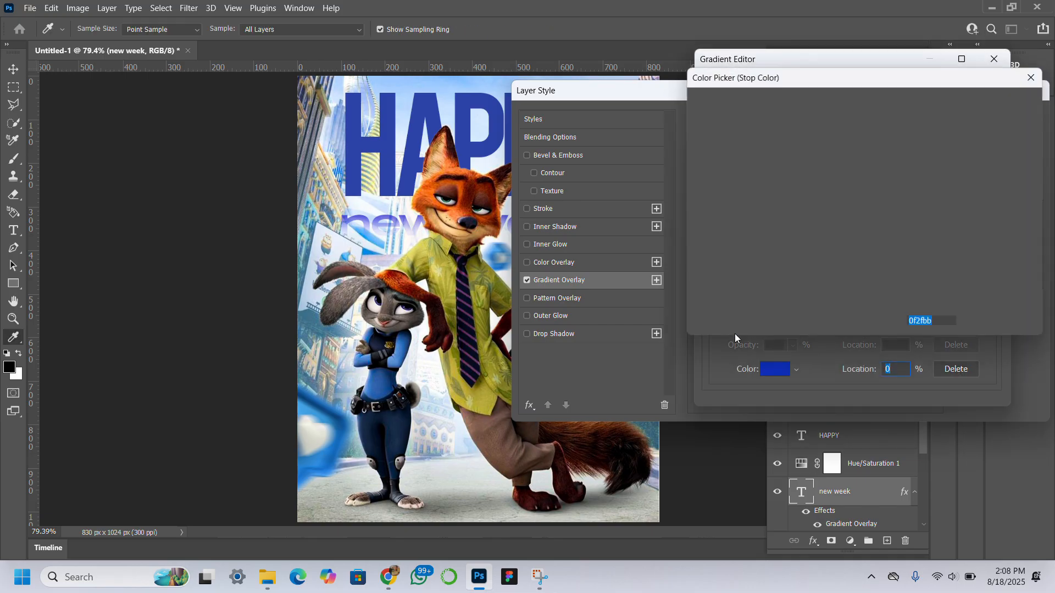
click(420, 110)
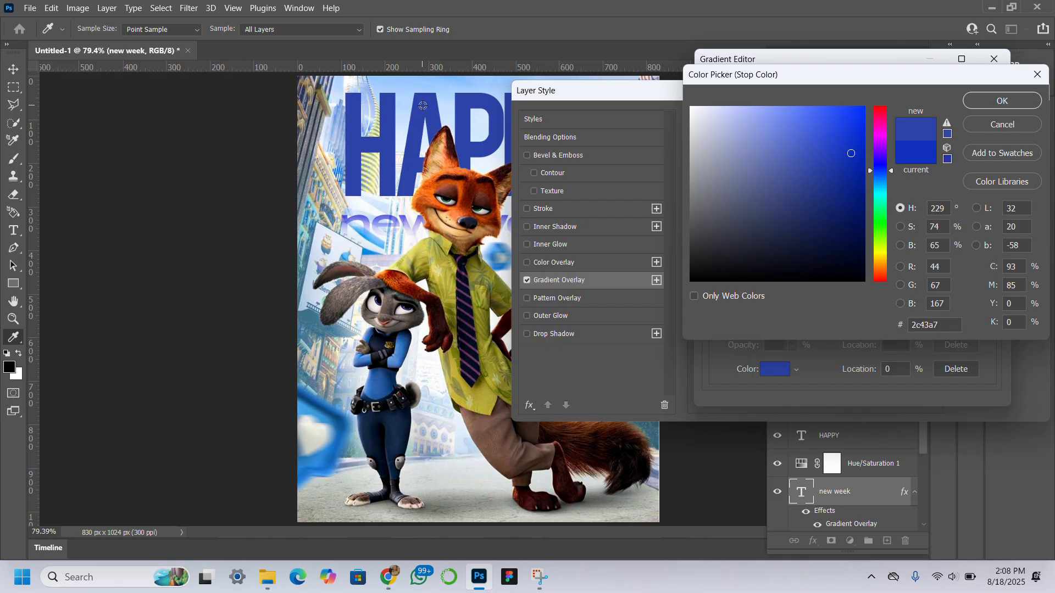
click(998, 103)
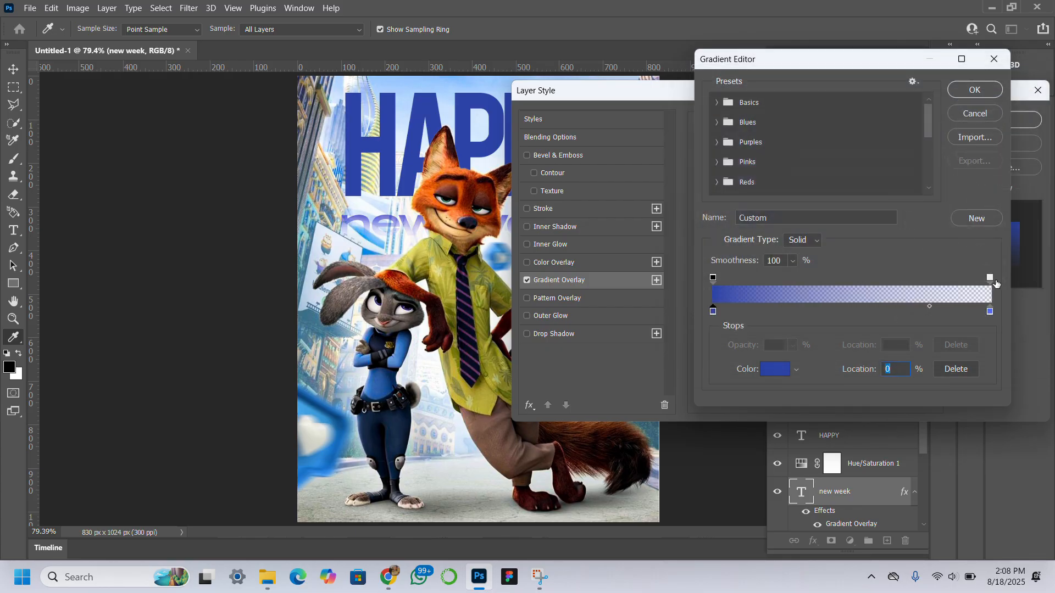
click(965, 94)
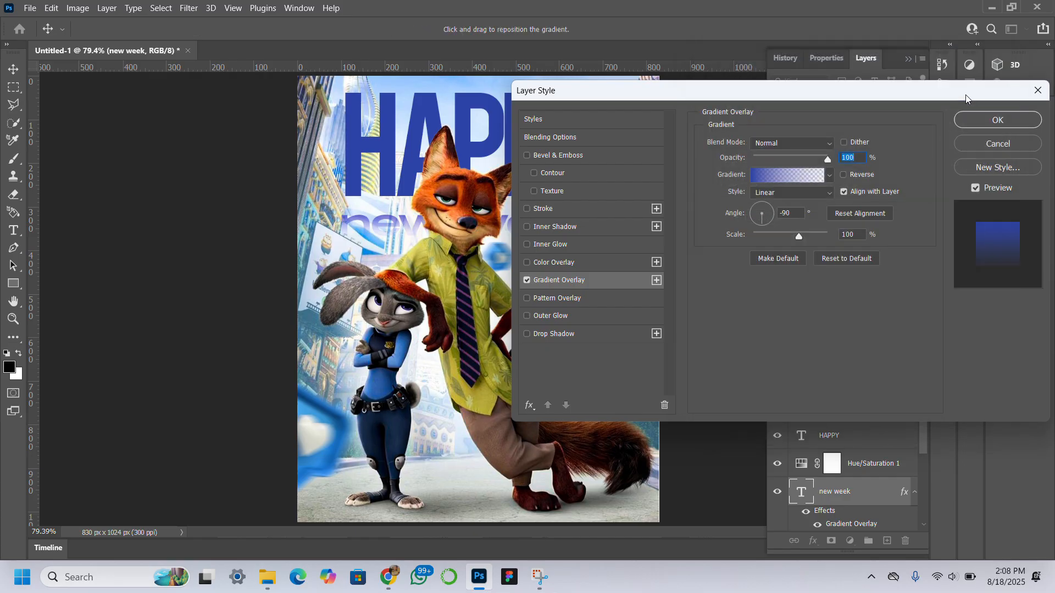
click(981, 118)
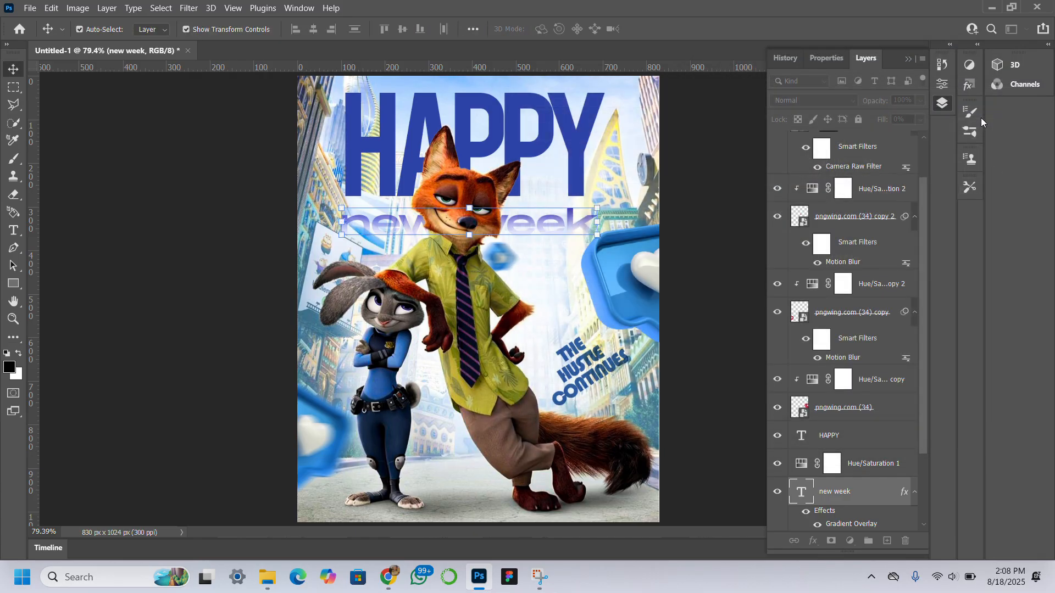
click(223, 318)
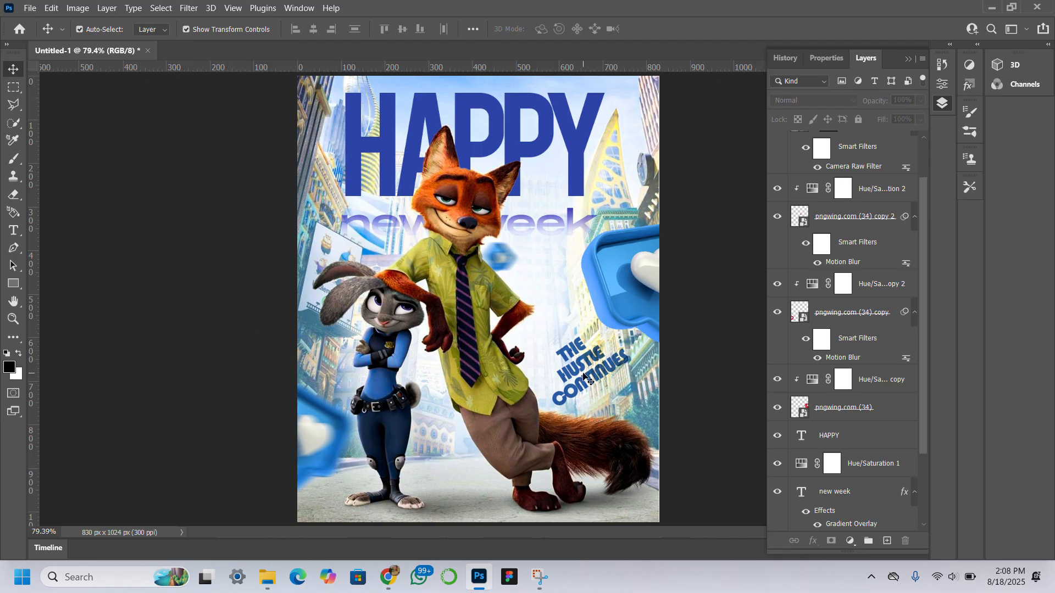
Step: Nudge the THE HUSTLE CONTINUES text slightly down and to the right
click(619, 361)
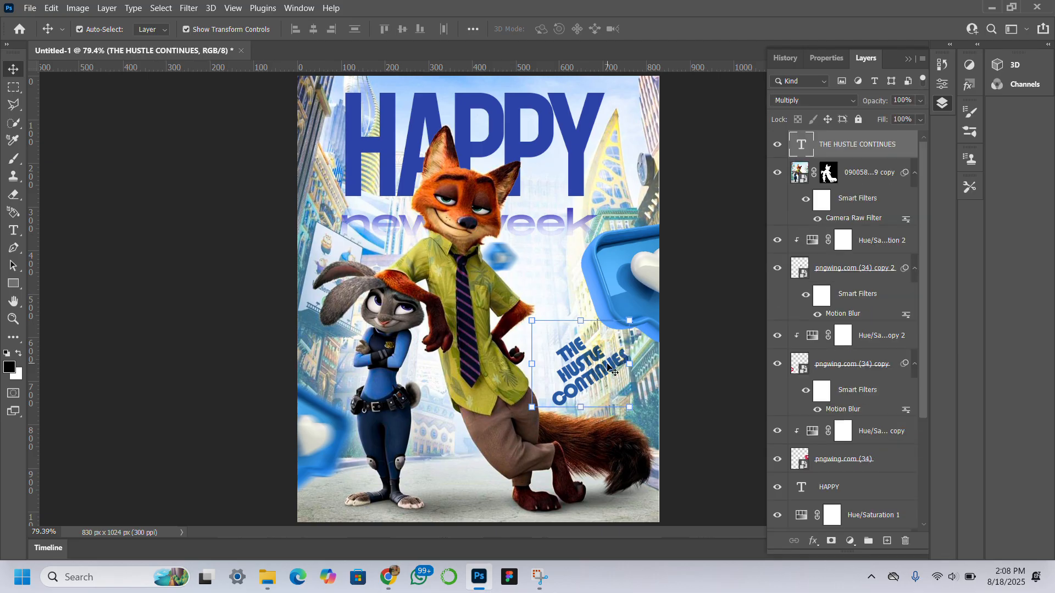
drag(608, 367, 614, 373)
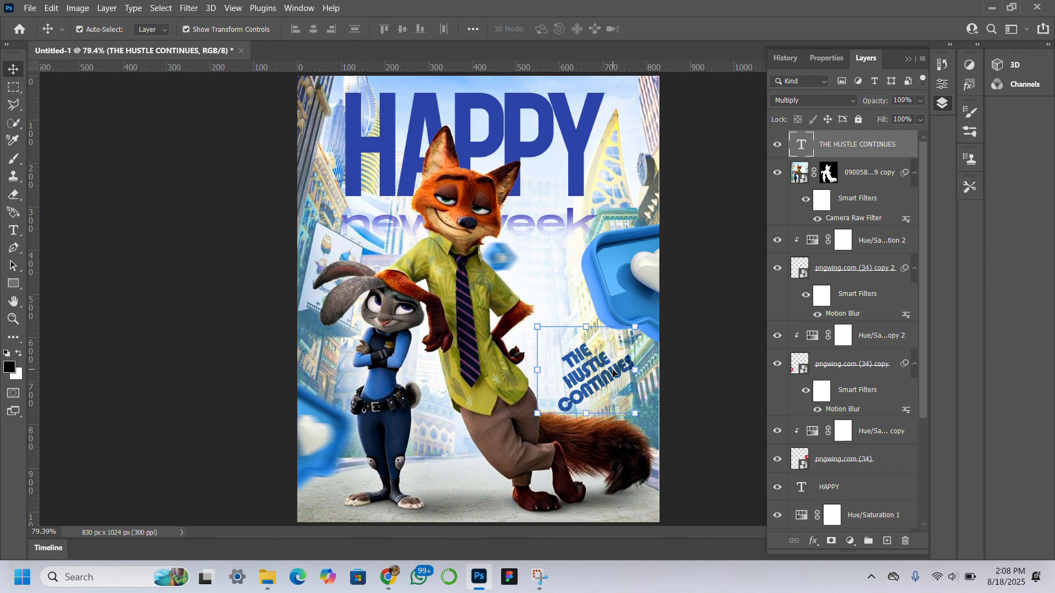
click(251, 250)
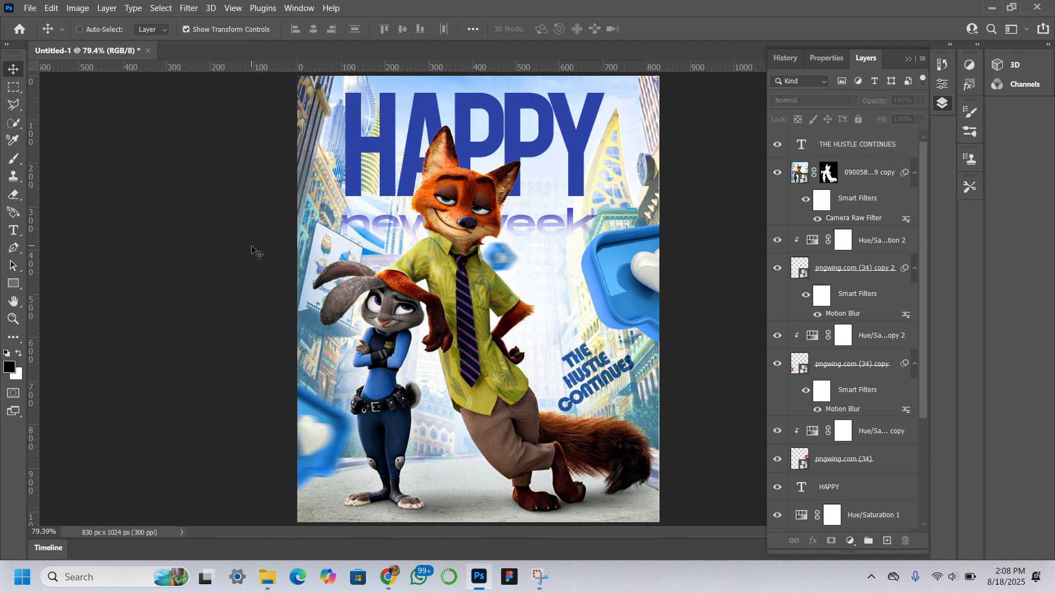
Step: Stamp all visible layers into a new layer and apply Camera Raw with Texture +16 and Contrast +11
key(ctrl+shift+alt+e)
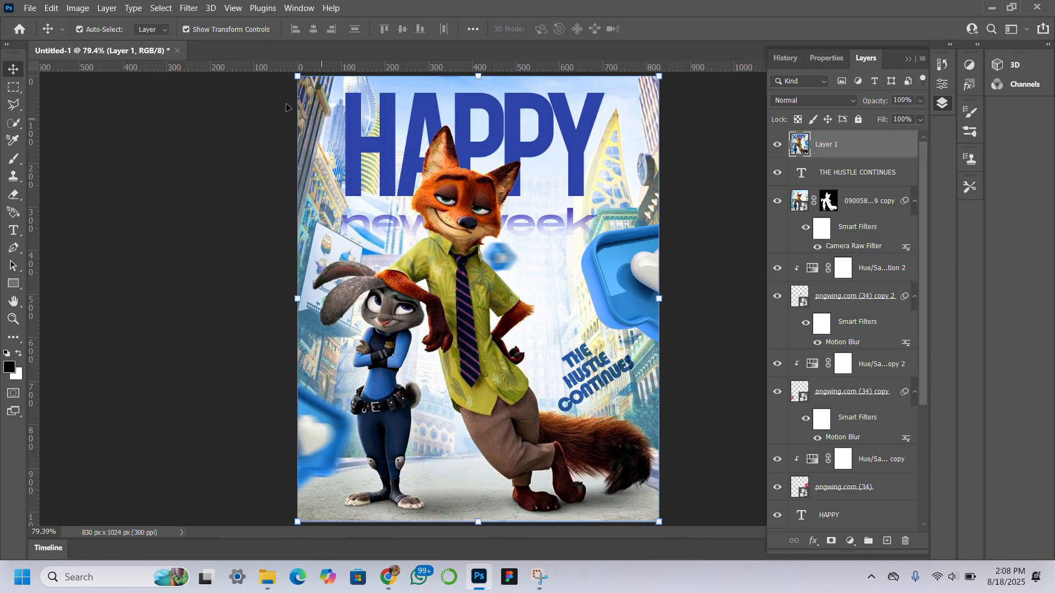
click(189, 7)
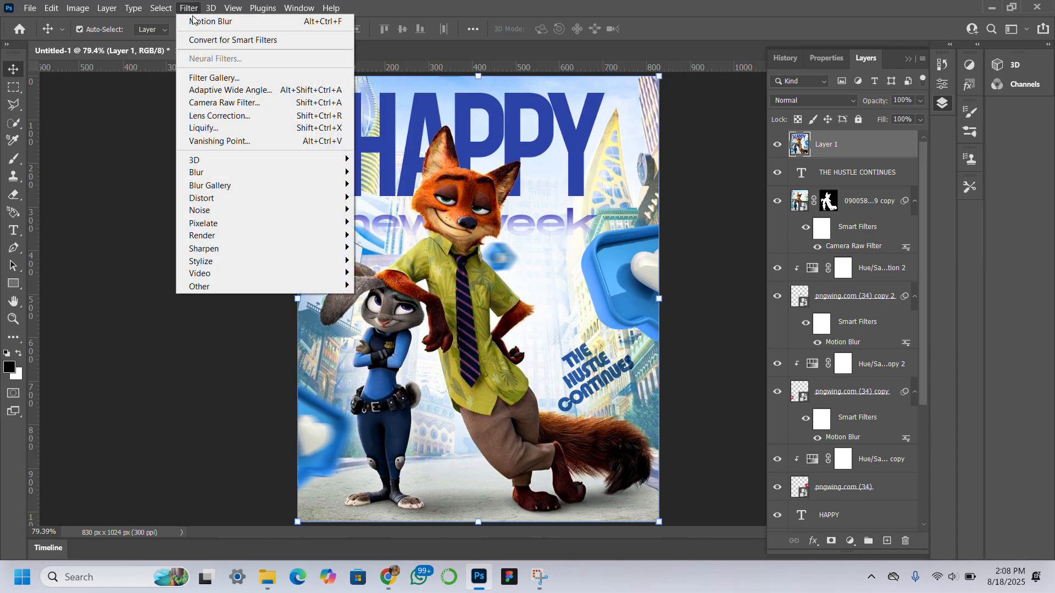
click(323, 104)
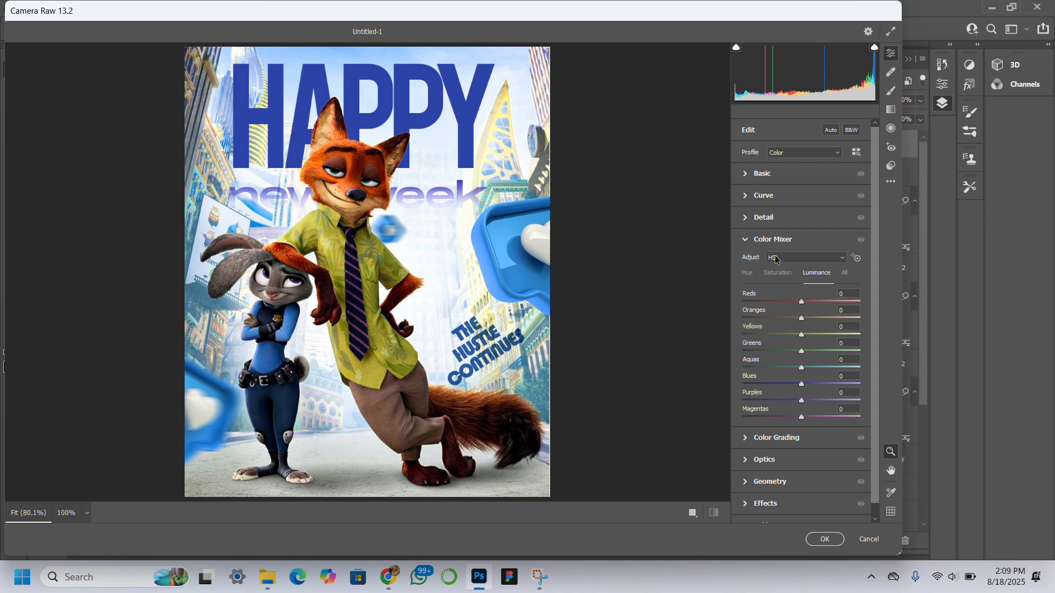
scroll(819, 328, down, 1)
scroll(818, 328, up, 1)
click(749, 180)
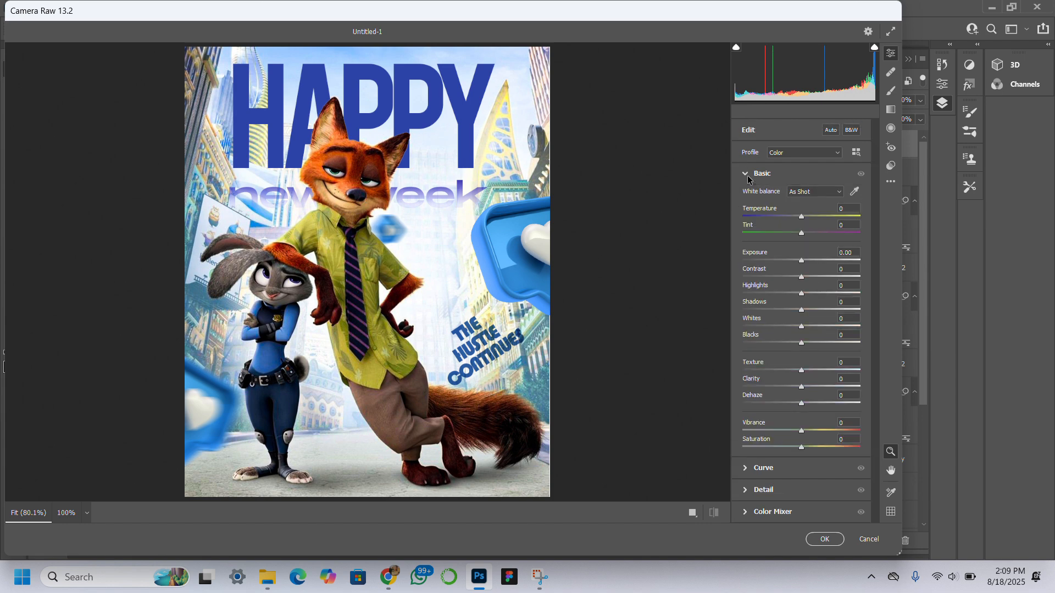
click(748, 179)
click(748, 179)
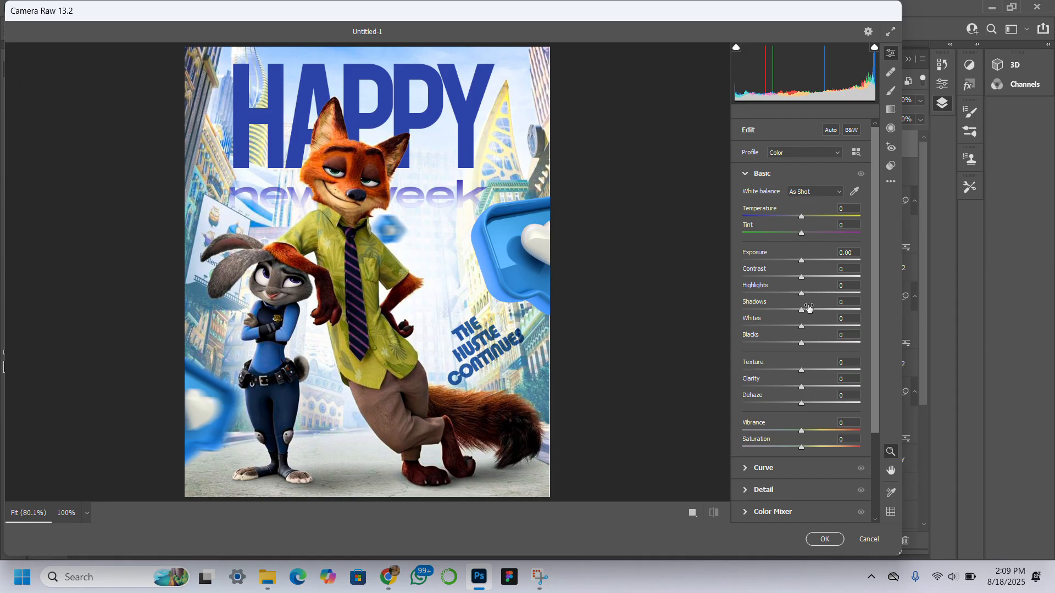
click(817, 372)
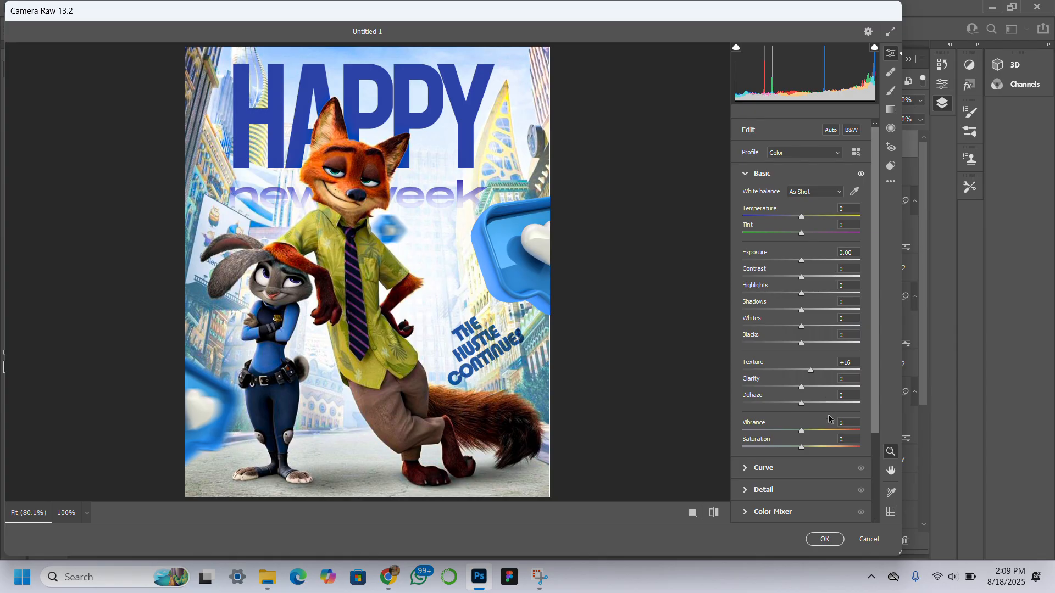
click(807, 277)
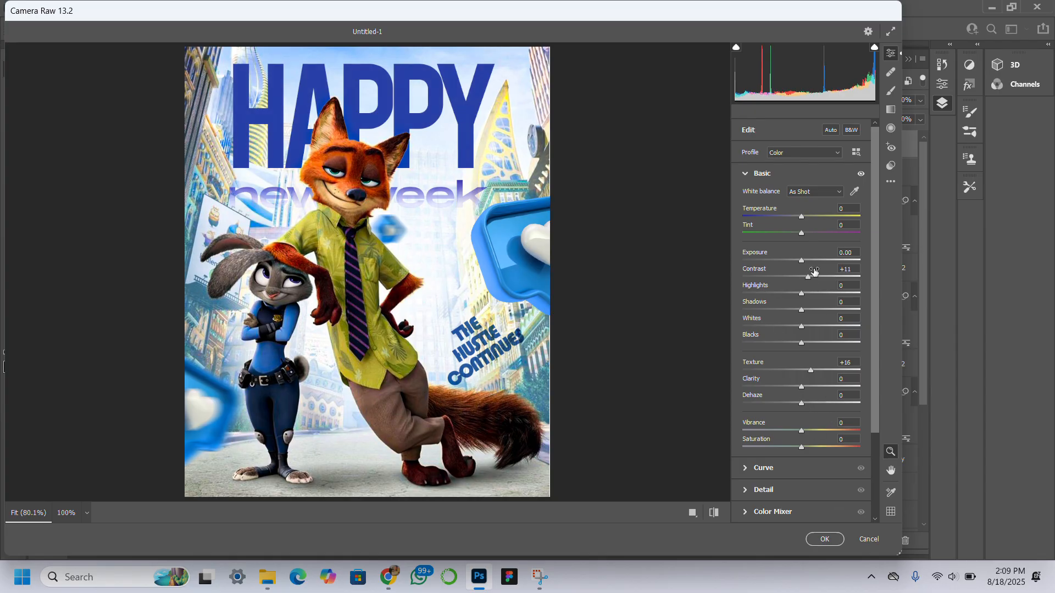
click(823, 541)
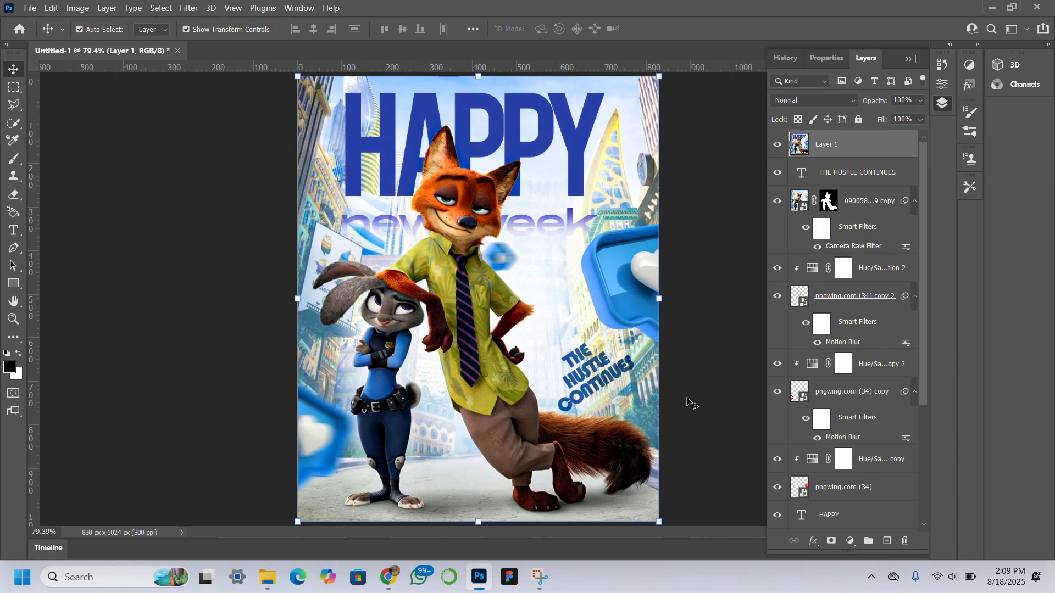
Step: Add 18.7% uniform noise to the stamped layer and undo it
click(189, 7)
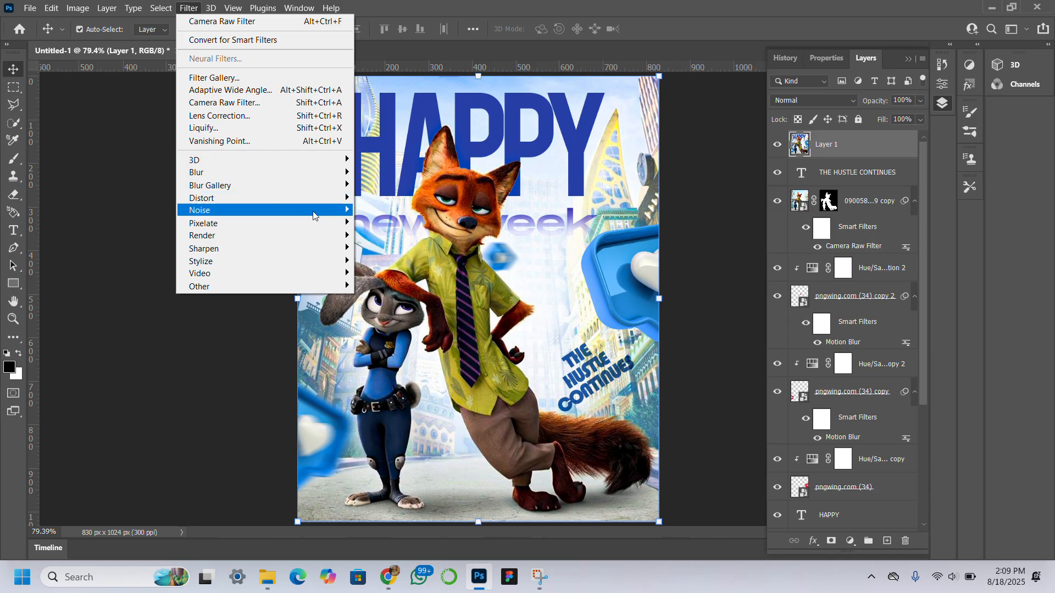
mouse_move(317, 213)
click(413, 215)
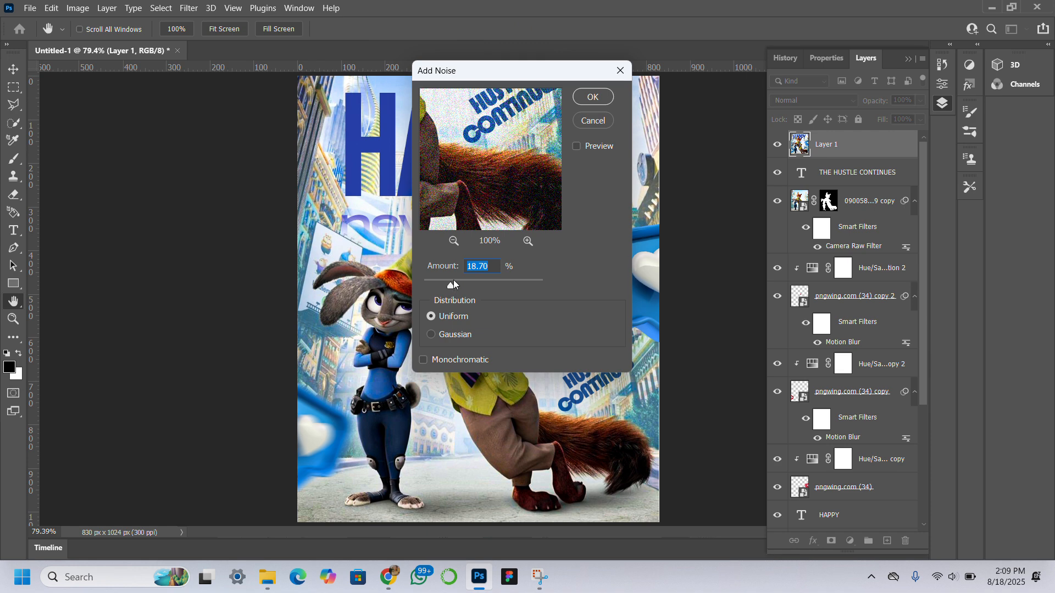
click(589, 99)
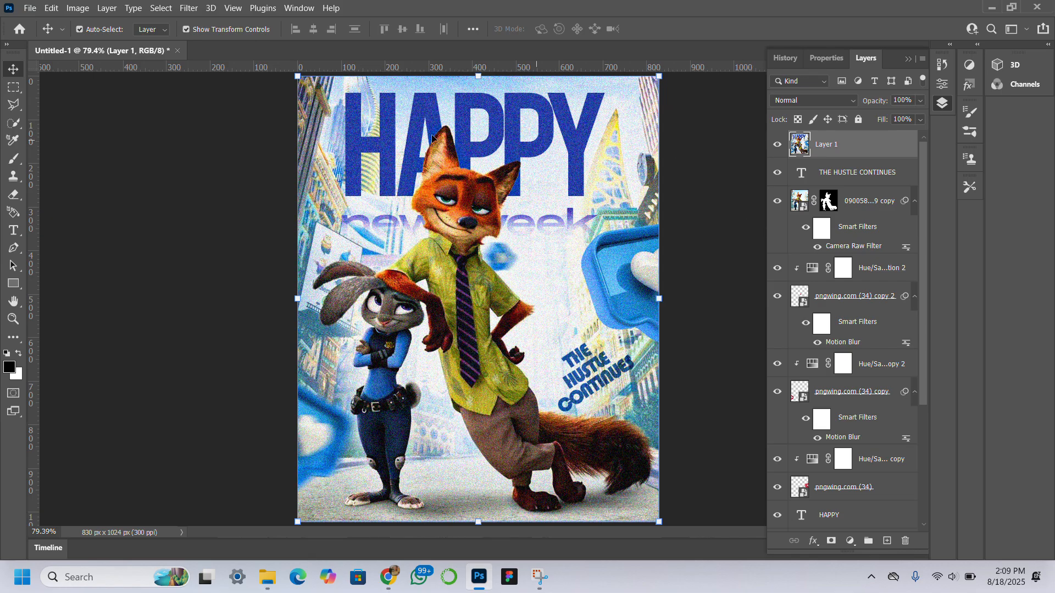
key(ctrl+z)
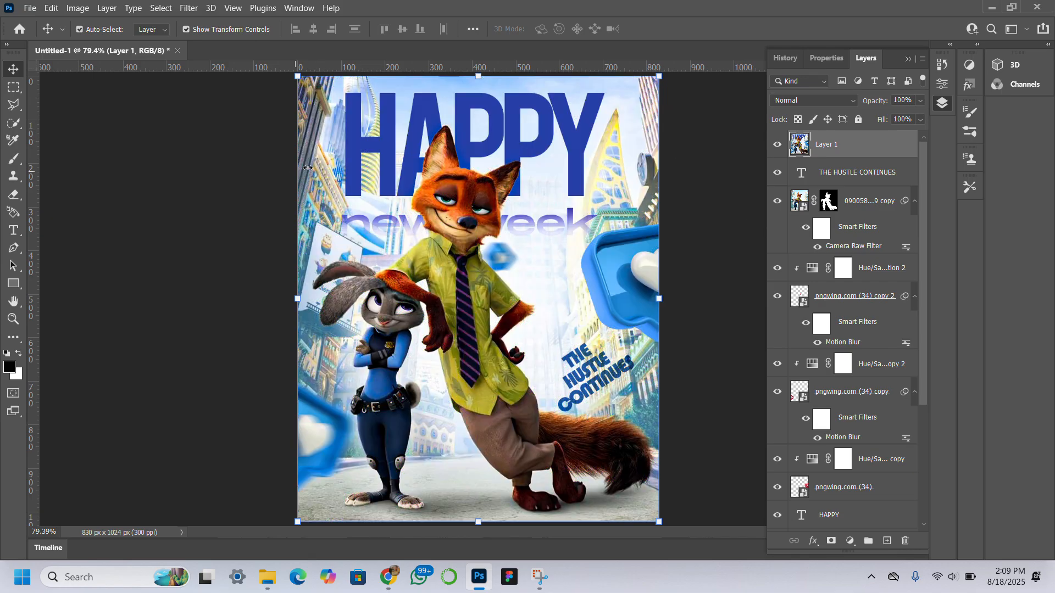
Step: Add uniform noise at 10.12% to the stamped layer
click(189, 8)
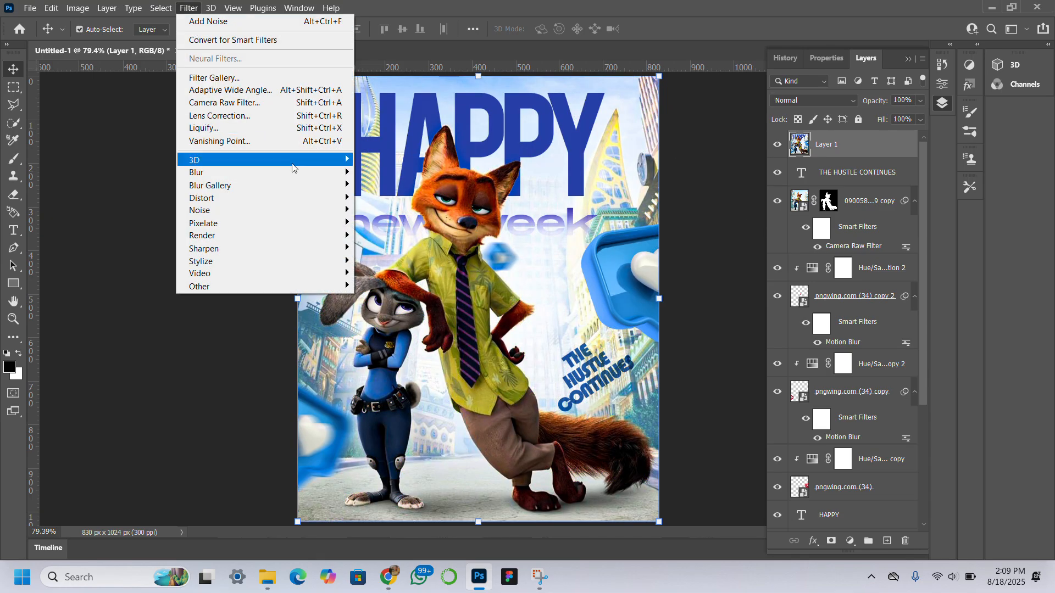
mouse_move(328, 208)
click(385, 210)
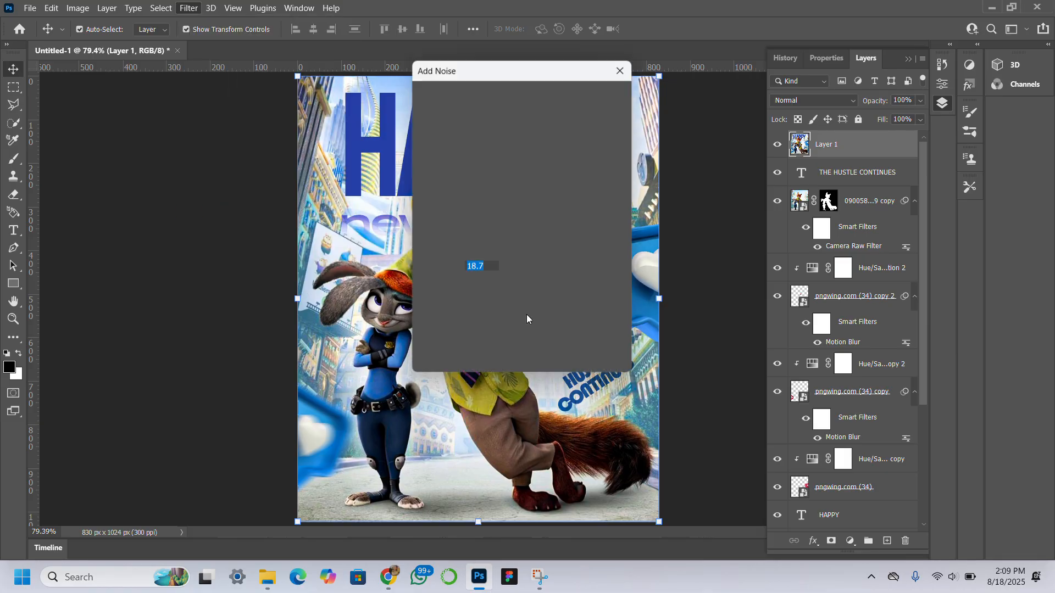
click(438, 282)
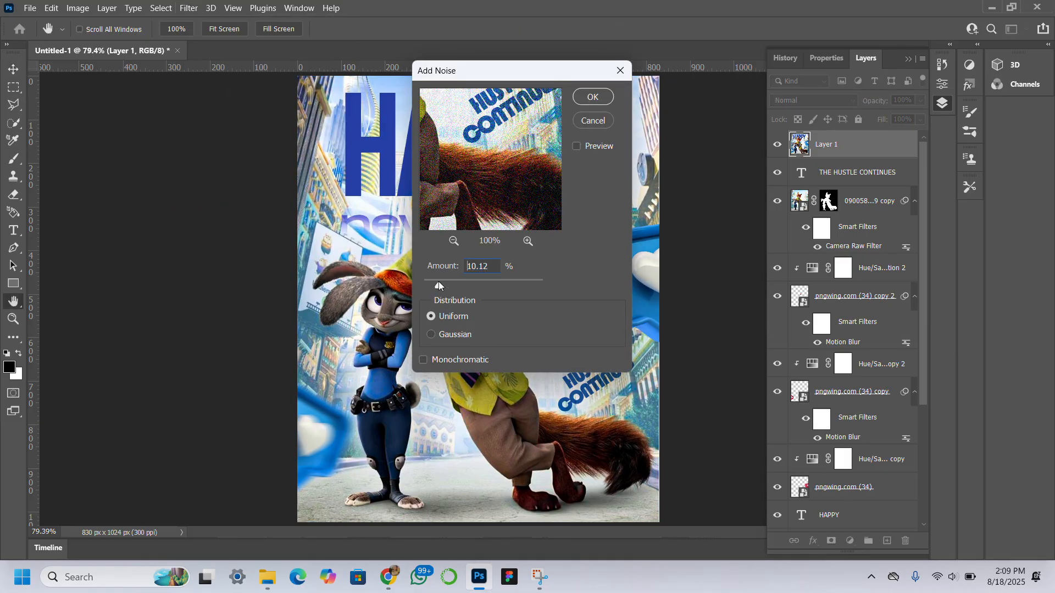
click(592, 97)
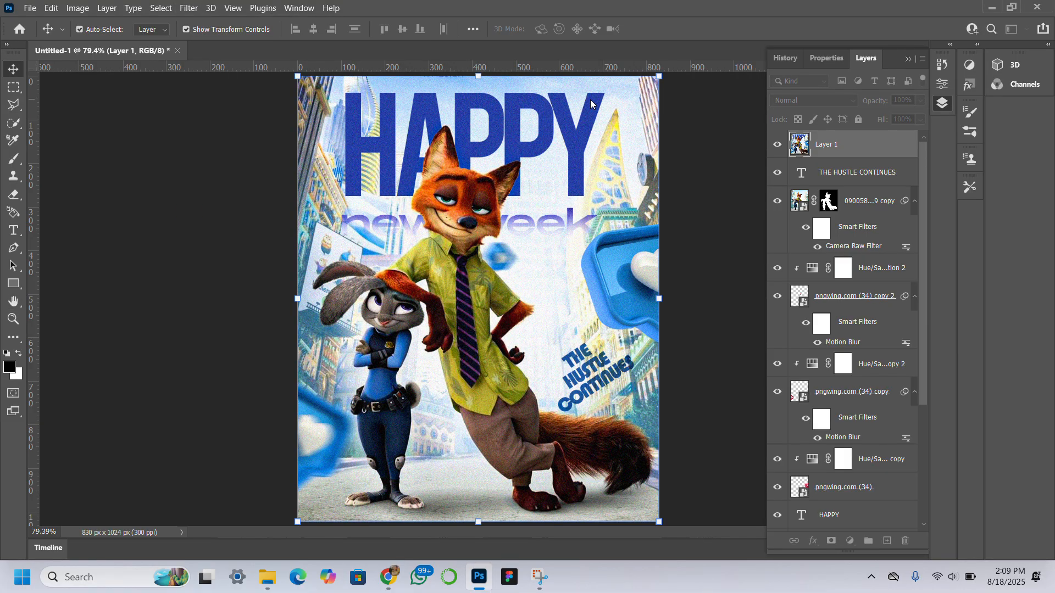
click(219, 243)
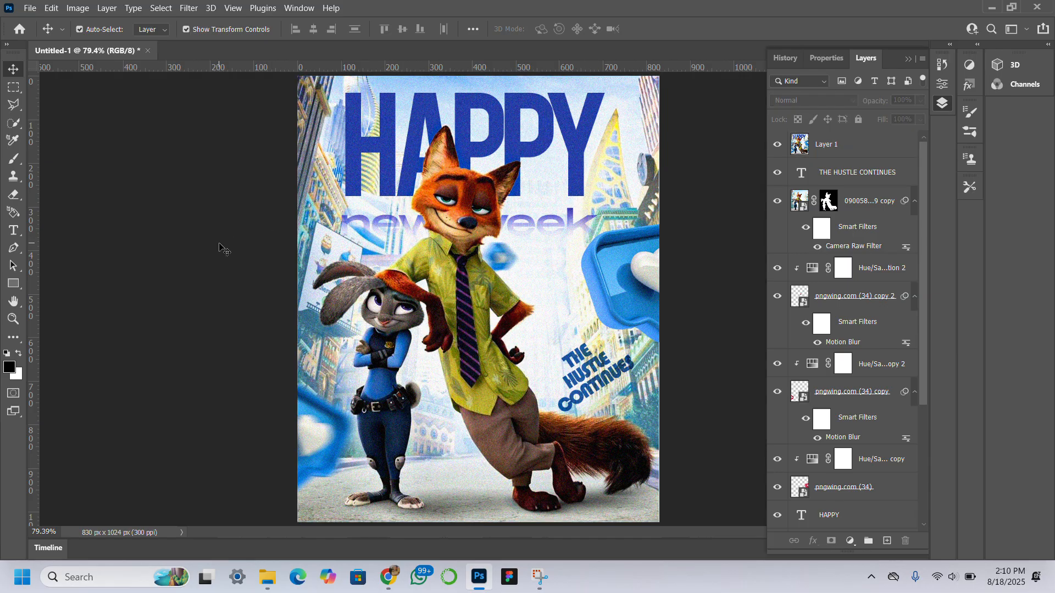